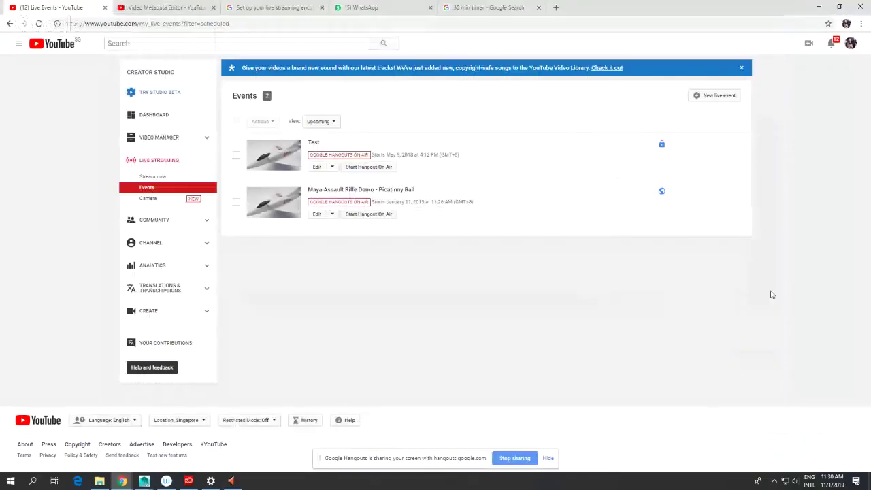
# - Minimise the browser windows to switch to Maya and hide the screen-sharing notice
pyautogui.click(820, 7)
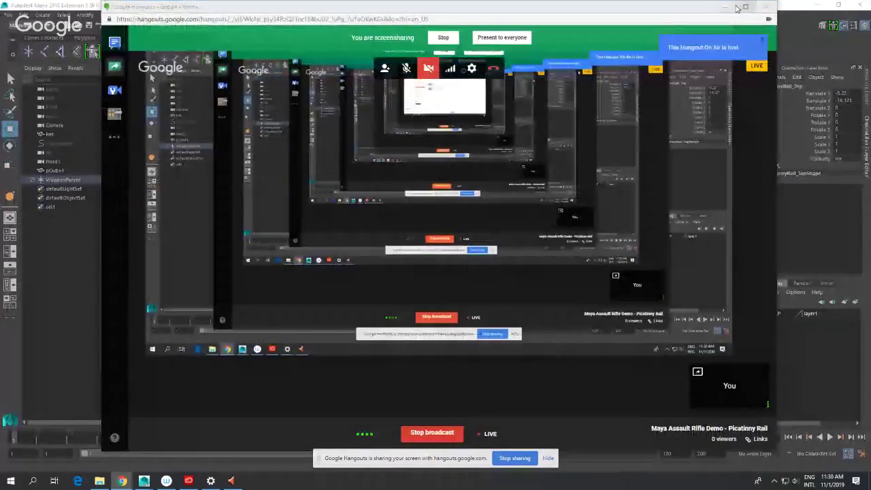
pyautogui.click(725, 7)
pyautogui.moveTo(565, 323)
pyautogui.keyDown('alt'); pyautogui.mouseDown()
pyautogui.moveTo(535, 301)
pyautogui.moveTo(558, 306)
pyautogui.moveTo(544, 301)
pyautogui.moveTo(548, 296)
pyautogui.moveTo(555, 323)
pyautogui.mouseUp(); pyautogui.keyUp('alt')
pyautogui.scroll(4, 549, 295)
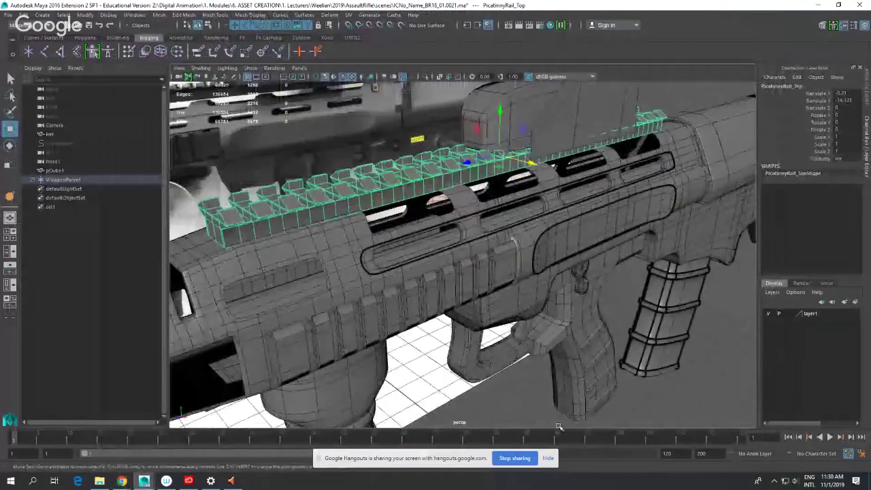
pyautogui.click(548, 459)
# - Examine the top Picatinny rail on the rifle model from several angles, including its tooth profile
pyautogui.moveTo(476, 218)
pyautogui.keyDown('alt'); pyautogui.mouseDown()
pyautogui.moveTo(458, 201)
pyautogui.moveTo(478, 210)
pyautogui.mouseUp(); pyautogui.keyUp('alt')
pyautogui.click(451, 189)
pyautogui.click(499, 269)
pyautogui.scroll(-5, 495, 275)
pyautogui.moveTo(495, 275)
pyautogui.keyDown('alt'); pyautogui.mouseDown()
pyautogui.moveTo(490, 261)
pyautogui.moveTo(401, 249)
pyautogui.moveTo(435, 230)
pyautogui.moveTo(458, 235)
pyautogui.moveTo(485, 264)
pyautogui.mouseUp(); pyautogui.keyUp('alt')
pyautogui.click(389, 235)
pyautogui.click(447, 234)
pyautogui.click(463, 219)
pyautogui.keyDown('alt'); pyautogui.moveTo(464, 223); pyautogui.dragTo(428, 249); pyautogui.keyUp('alt')
pyautogui.click(521, 264)
pyautogui.scroll(3, 491, 253)
# - Preview the top Picatinny rail with mesh smoothing and return it to the unsmoothed display
pyautogui.click(404, 229)
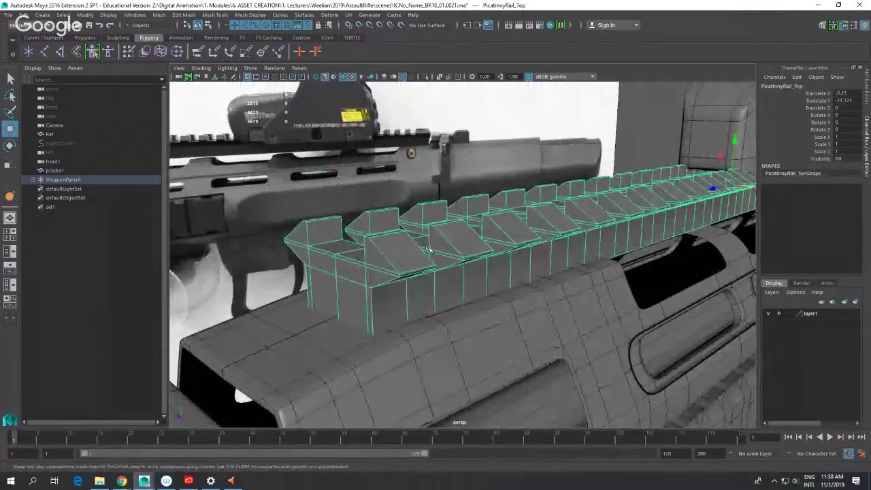
pyautogui.press('3')
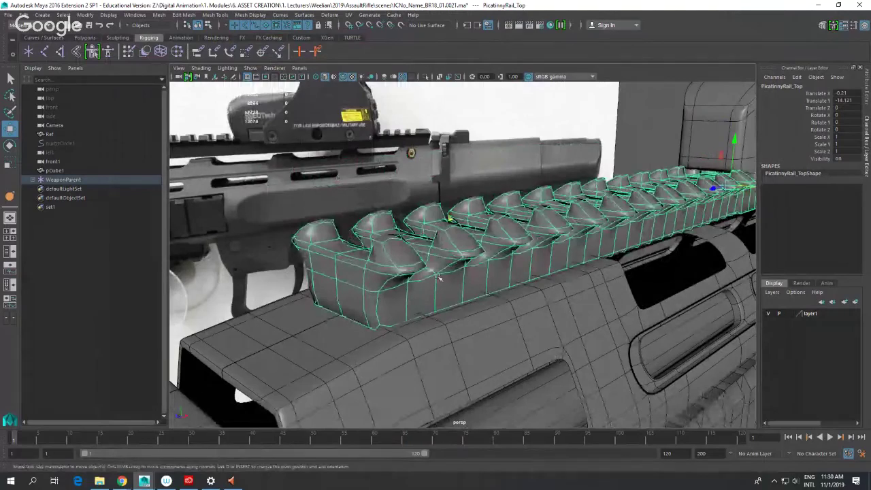
pyautogui.press('1')
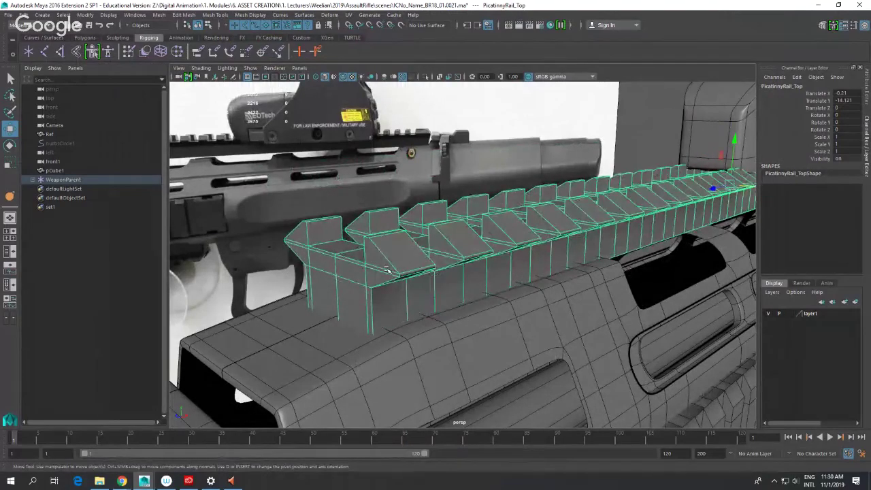
pyautogui.keyDown('alt'); pyautogui.moveTo(394, 270); pyautogui.dragTo(348, 250); pyautogui.keyUp('alt')
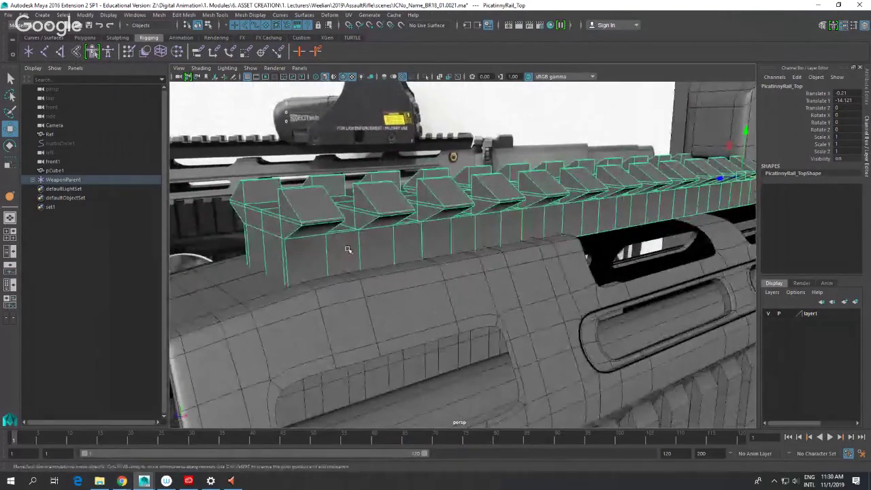
pyautogui.scroll(-5, 357, 245)
pyautogui.keyDown('alt'); pyautogui.moveTo(419, 276); pyautogui.dragTo(430, 247); pyautogui.keyUp('alt')
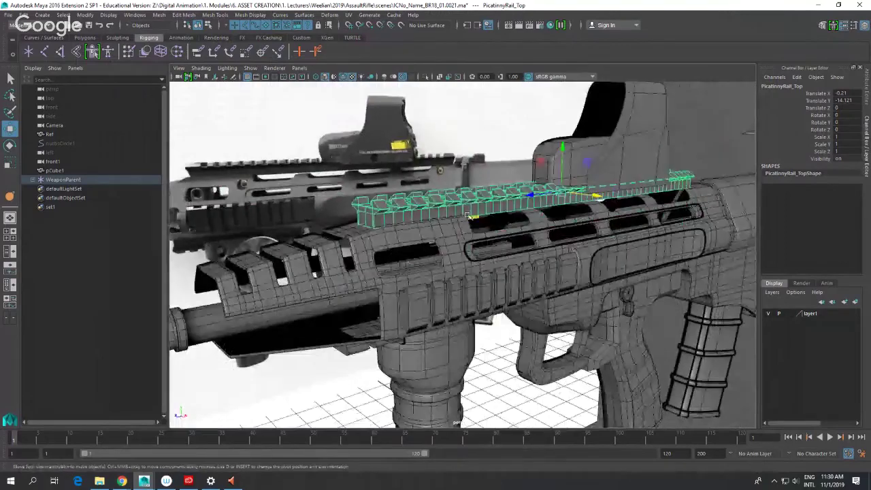
# - Create a polygon cube on the ground grid beside the rifle at Translate X 5.65
pyautogui.keyDown('alt'); pyautogui.moveTo(503, 219); pyautogui.dragTo(446, 282); pyautogui.keyUp('alt')
pyautogui.scroll(-3, 482, 222)
pyautogui.scroll(3, 446, 281)
pyautogui.keyDown('alt'); pyautogui.moveTo(445, 282); pyautogui.dragTo(417, 227, button='middle'); pyautogui.keyUp('alt')
pyautogui.scroll(-4, 482, 341)
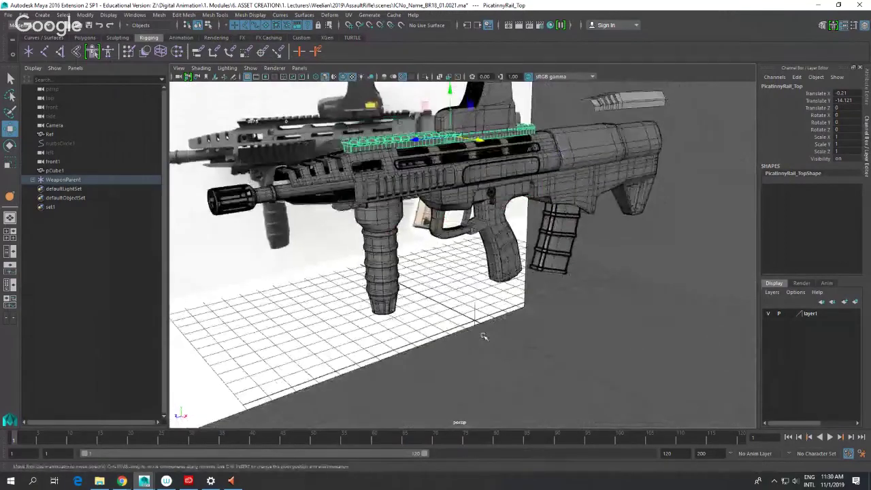
pyautogui.keyDown('alt'); pyautogui.moveTo(482, 336); pyautogui.dragTo(454, 312, button='middle'); pyautogui.keyUp('alt')
pyautogui.click(455, 311)
pyautogui.keyDown('shift'); pyautogui.moveTo(455, 270); pyautogui.dragTo(452, 272, button='right'); pyautogui.keyUp('shift')
pyautogui.click(506, 301)
pyautogui.keyDown('shift'); pyautogui.moveTo(462, 312); pyautogui.dragTo(463, 333, button='right'); pyautogui.keyUp('shift')
pyautogui.keyDown('alt'); pyautogui.moveTo(463, 334); pyautogui.dragTo(562, 323); pyautogui.keyUp('alt')
pyautogui.keyDown('alt'); pyautogui.moveTo(562, 322); pyautogui.dragTo(512, 299, button='middle'); pyautogui.keyUp('alt')
pyautogui.scroll(2, 512, 298)
# - Set the new cube's width subdivisions and height subdivisions to 2
pyautogui.click(778, 188)
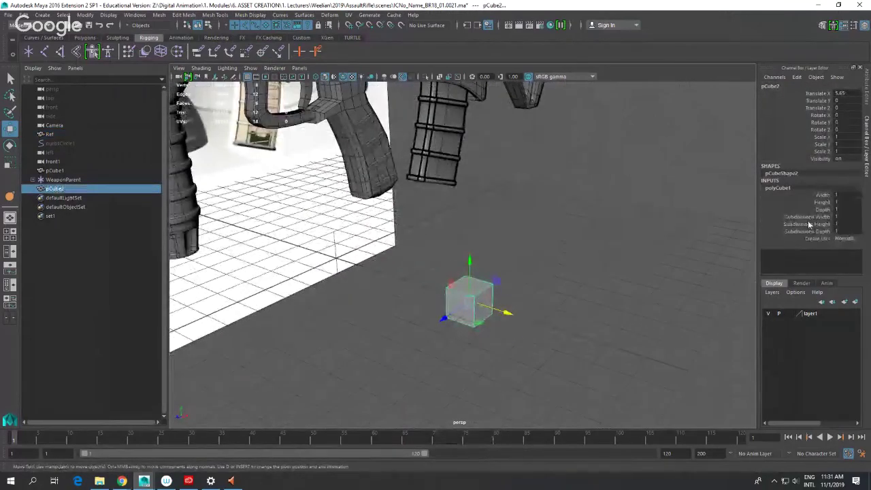
pyautogui.click(806, 217)
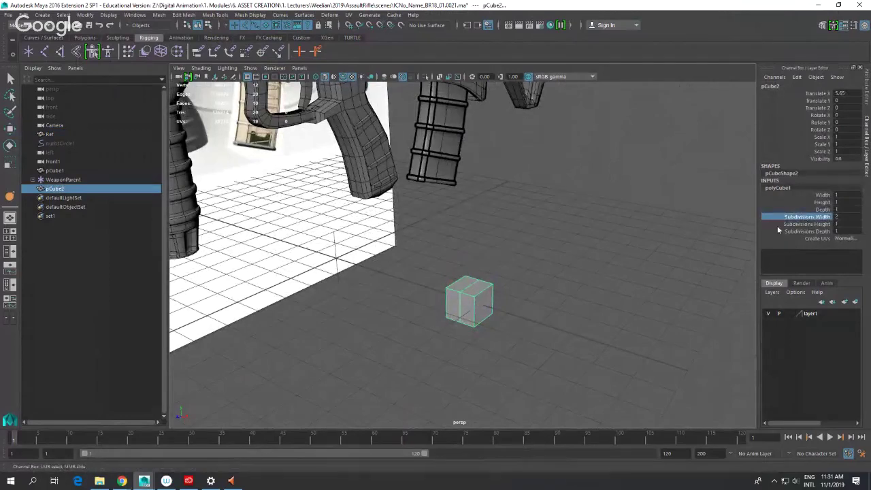
pyautogui.click(807, 224)
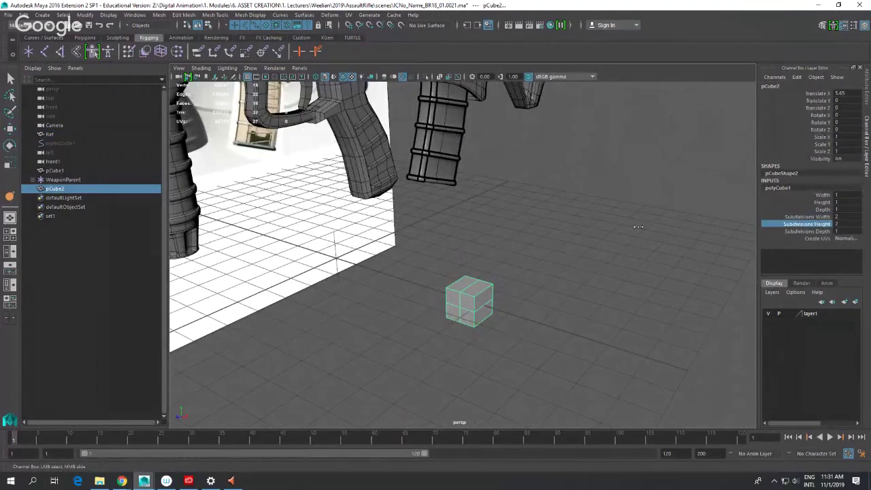
pyautogui.click(802, 232)
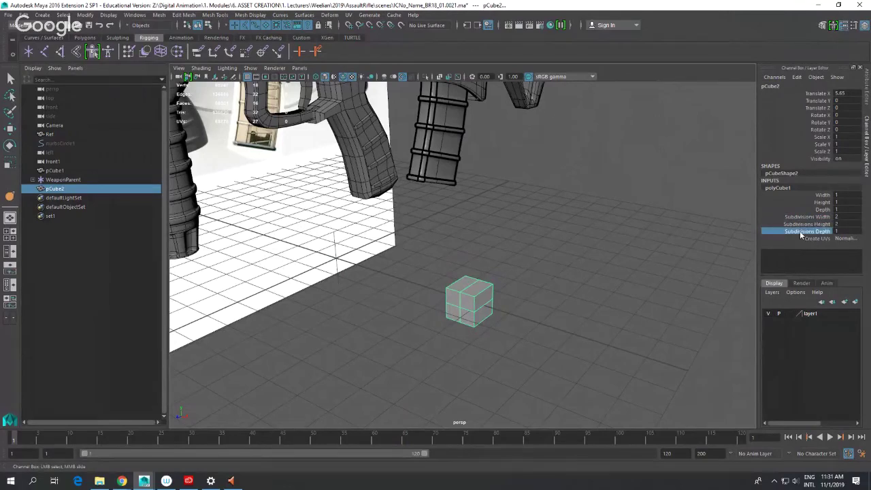
# - Delete all faces on one side of the cube's vertical centre line, leaving half a cube
pyautogui.press('f')
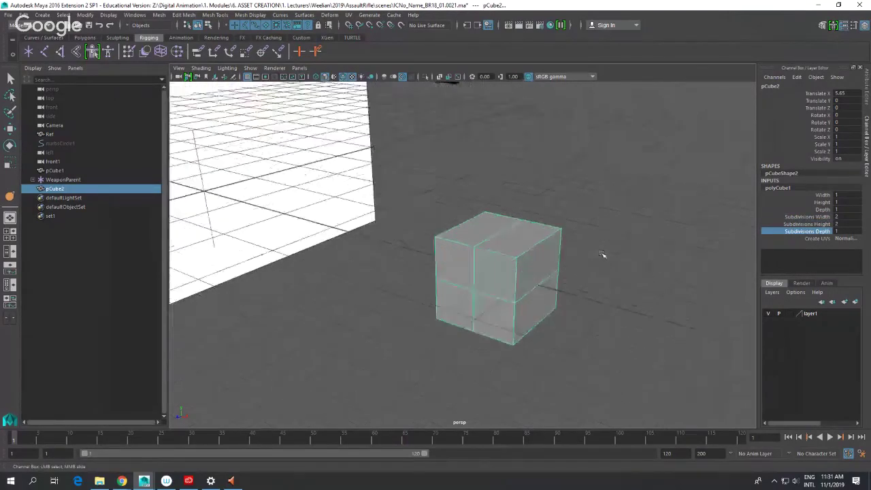
pyautogui.keyDown('alt'); pyautogui.moveTo(456, 228); pyautogui.dragTo(533, 212); pyautogui.keyUp('alt')
pyautogui.moveTo(534, 213); pyautogui.dragTo(533, 237, button='right')
pyautogui.press('w')
pyautogui.moveTo(502, 158); pyautogui.dragTo(539, 314)
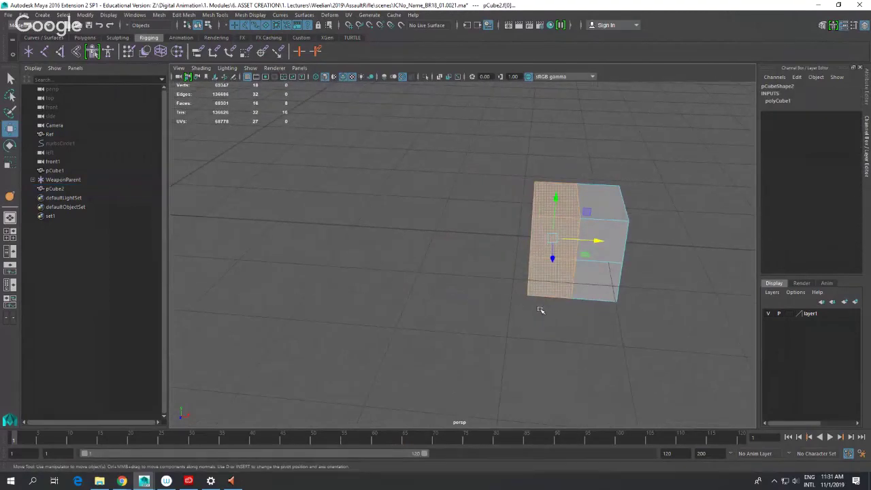
pyautogui.press('Delete')
pyautogui.keyDown('alt'); pyautogui.moveTo(627, 290); pyautogui.dragTo(578, 270); pyautogui.keyUp('alt')
pyautogui.press('F8')
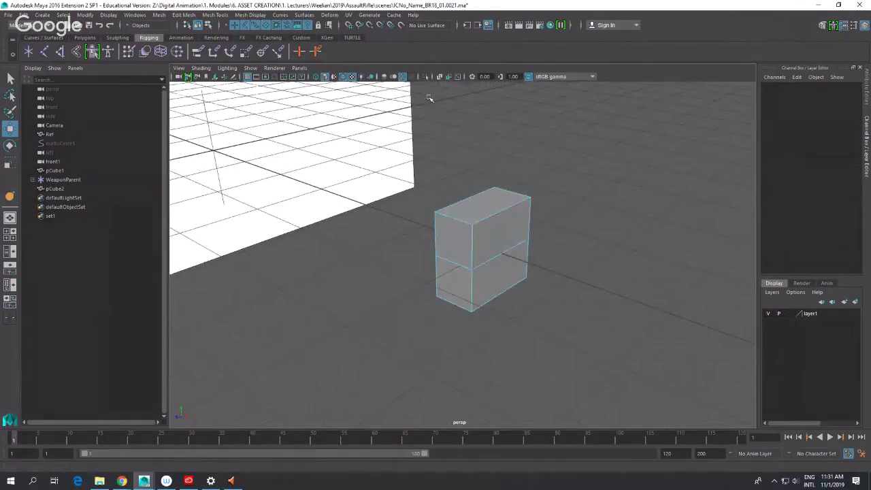
# - Open the Duplicate Special options for the half cube, reset the settings and choose Instance as the geometry type
pyautogui.click(504, 213)
pyautogui.keyDown('alt'); pyautogui.moveTo(528, 234); pyautogui.dragTo(552, 217); pyautogui.keyUp('alt')
pyautogui.press('f')
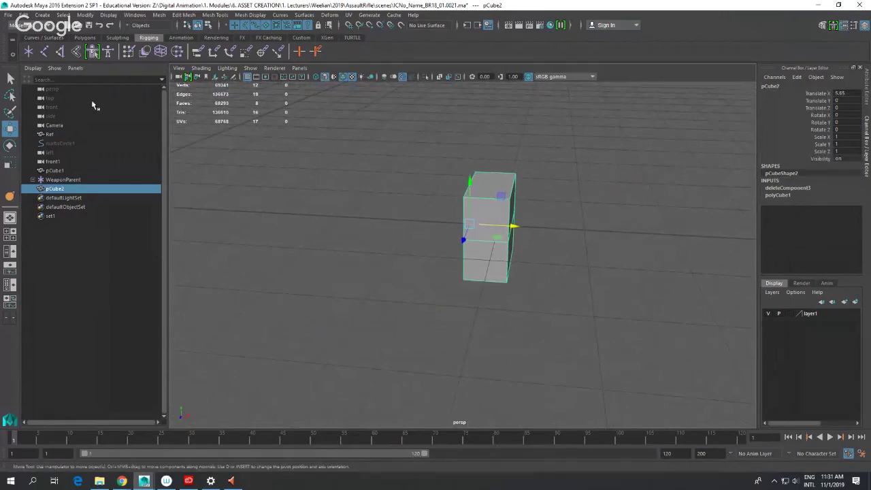
pyautogui.click(23, 15)
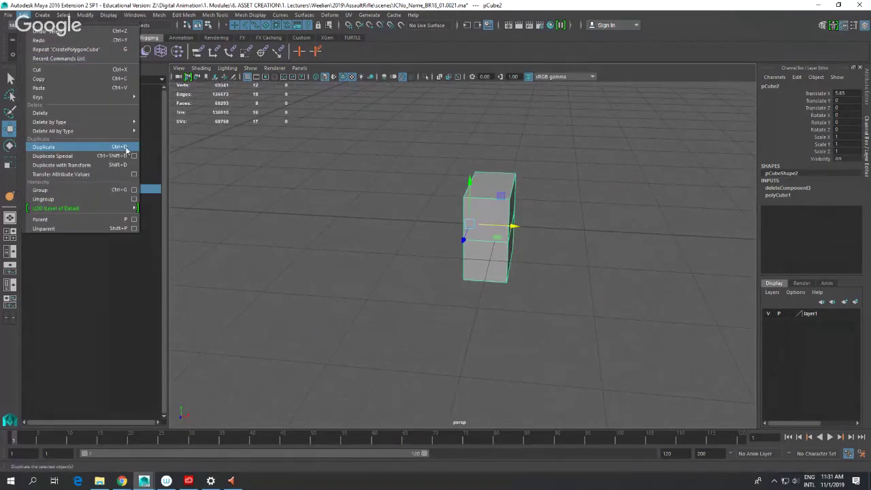
pyautogui.click(136, 154)
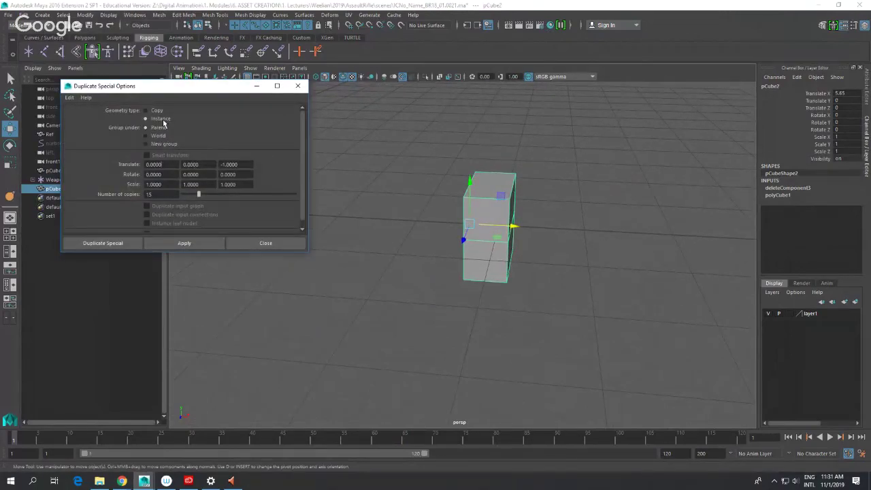
pyautogui.click(69, 97)
pyautogui.click(89, 121)
pyautogui.click(145, 119)
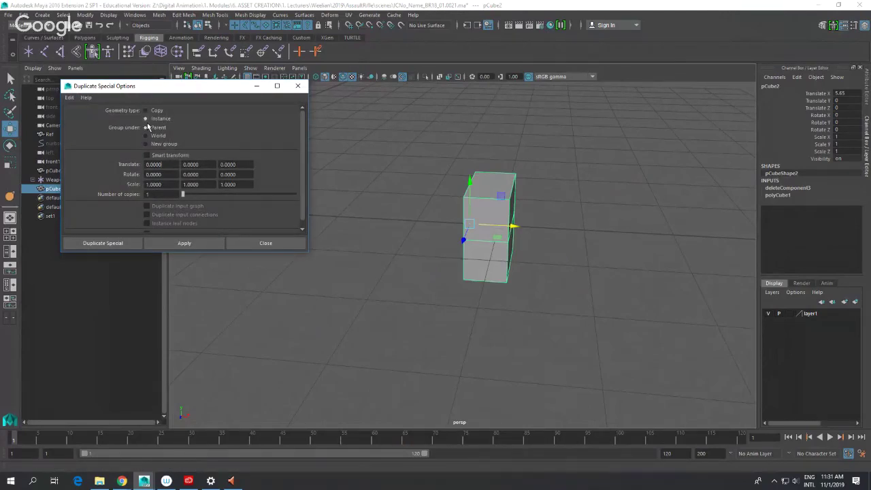
# - Duplicate the half cube as a mirrored instance with an X scale of -1
pyautogui.keyDown('alt'); pyautogui.moveTo(350, 197); pyautogui.dragTo(402, 213); pyautogui.keyUp('alt')
pyautogui.scroll(8, 402, 214)
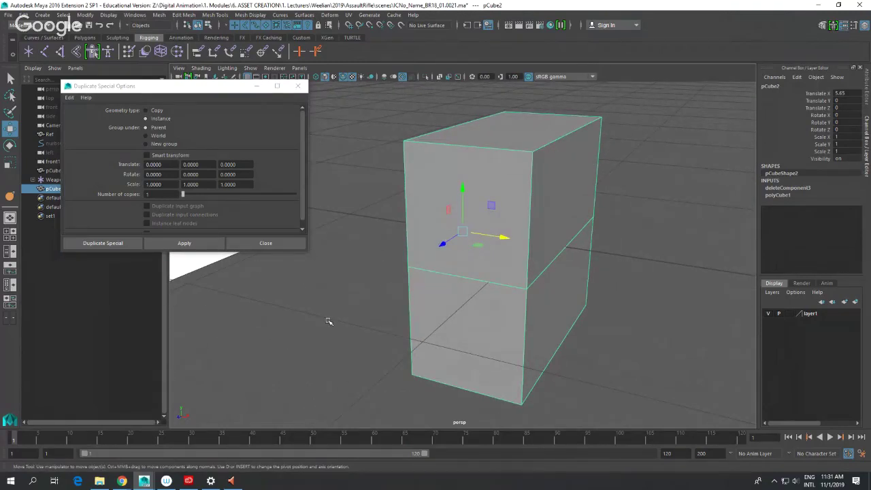
pyautogui.click(161, 186)
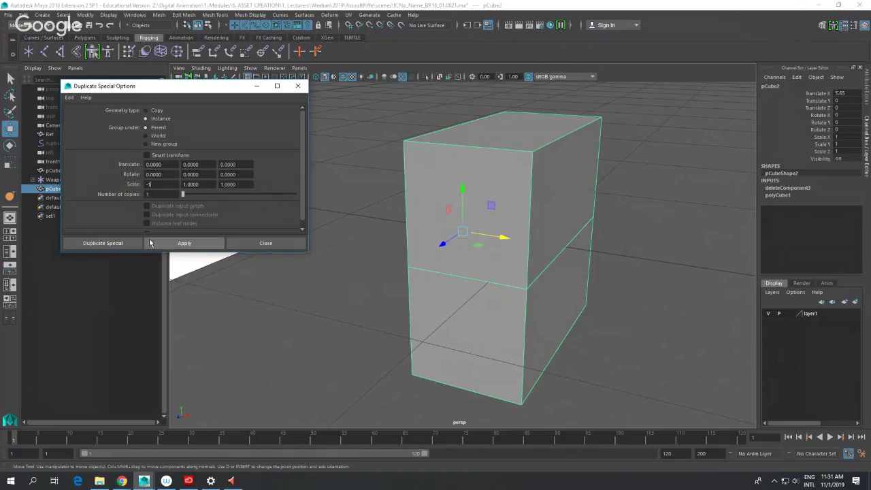
pyautogui.click(112, 243)
# - Select the original half of the mirrored cube for editing
pyautogui.scroll(-5, 588, 261)
pyautogui.keyDown('alt'); pyautogui.moveTo(587, 257); pyautogui.dragTo(556, 252); pyautogui.keyUp('alt')
pyautogui.click(528, 239)
pyautogui.scroll(3, 554, 223)
pyautogui.keyDown('alt'); pyautogui.moveTo(554, 223); pyautogui.dragTo(553, 216, button='middle'); pyautogui.keyUp('alt')
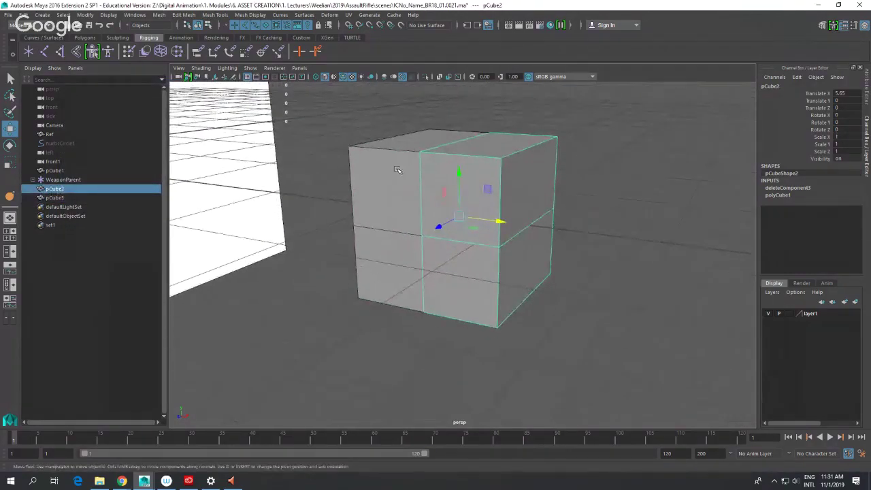
pyautogui.keyDown('alt'); pyautogui.moveTo(510, 185); pyautogui.dragTo(517, 195); pyautogui.keyUp('alt')
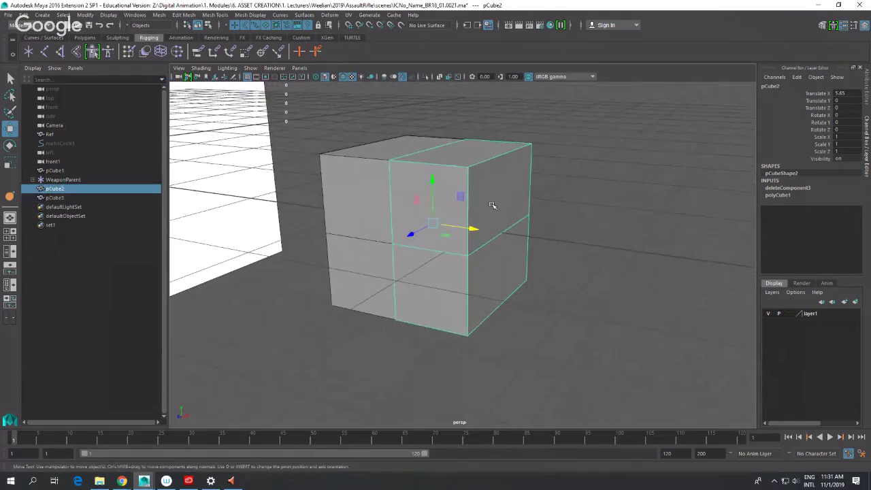
# - Examine the rifle's rail for its profile shape and return to the mirrored cube
pyautogui.scroll(-3, 474, 191)
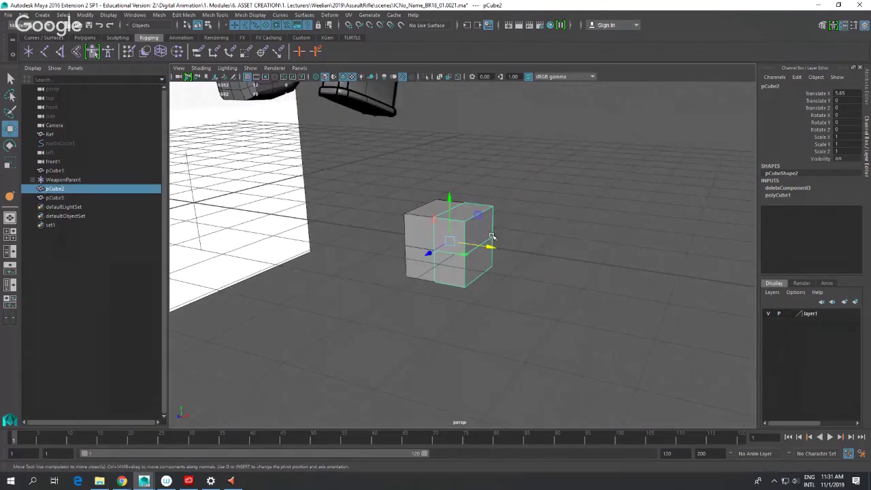
pyautogui.scroll(-1, 481, 231)
pyautogui.keyDown('alt'); pyautogui.moveTo(481, 223); pyautogui.dragTo(507, 264, button='middle'); pyautogui.keyUp('alt')
pyautogui.scroll(-4, 505, 263)
pyautogui.keyDown('alt'); pyautogui.moveTo(315, 139); pyautogui.dragTo(420, 202, button='middle'); pyautogui.keyUp('alt')
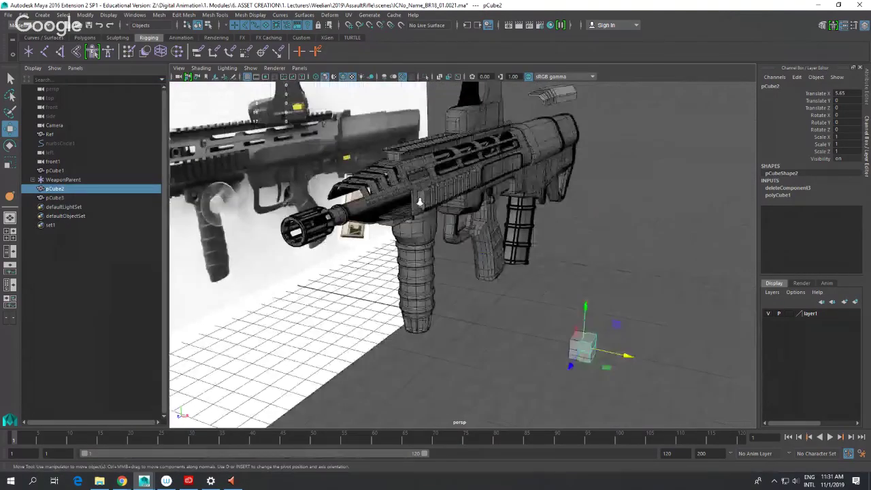
pyautogui.scroll(4, 422, 204)
pyautogui.keyDown('alt'); pyautogui.moveTo(392, 158); pyautogui.dragTo(404, 227, button='middle'); pyautogui.keyUp('alt')
pyautogui.keyDown('alt'); pyautogui.moveTo(458, 234); pyautogui.dragTo(576, 327); pyautogui.keyUp('alt')
pyautogui.scroll(4, 584, 332)
pyautogui.keyDown('alt'); pyautogui.moveTo(586, 333); pyautogui.dragTo(447, 227, button='middle'); pyautogui.keyUp('alt')
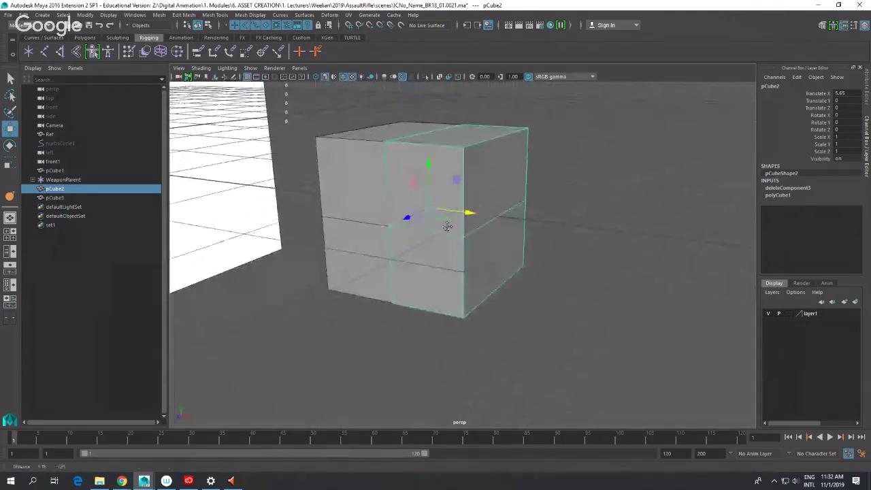
# - Insert one edge loop midway around the cube's upper half, using the Insert Edge Loop tool set to Multiple edge loops
pyautogui.moveTo(487, 191)
pyautogui.mouseDown(button='right')
pyautogui.moveTo(487, 169)
pyautogui.moveTo(469, 208)
pyautogui.moveTo(471, 196)
pyautogui.mouseUp(button='right')
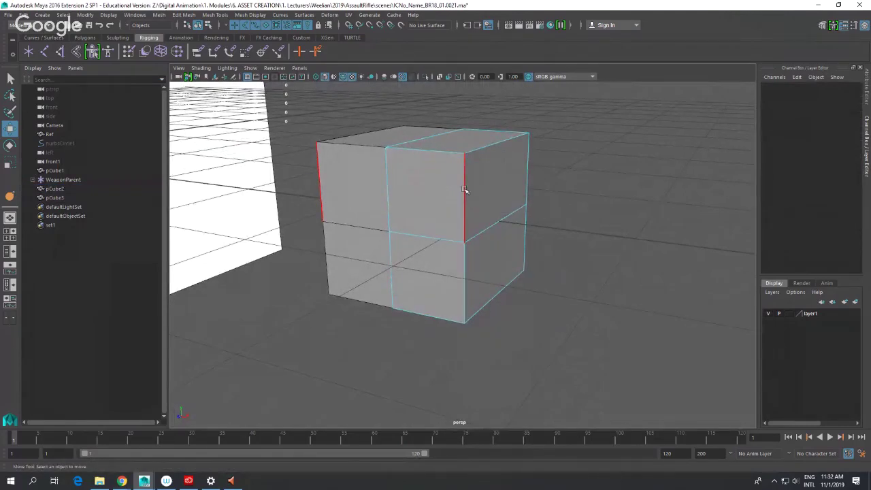
pyautogui.click(465, 194)
pyautogui.moveTo(465, 190); pyautogui.dragTo(499, 250, button='right')
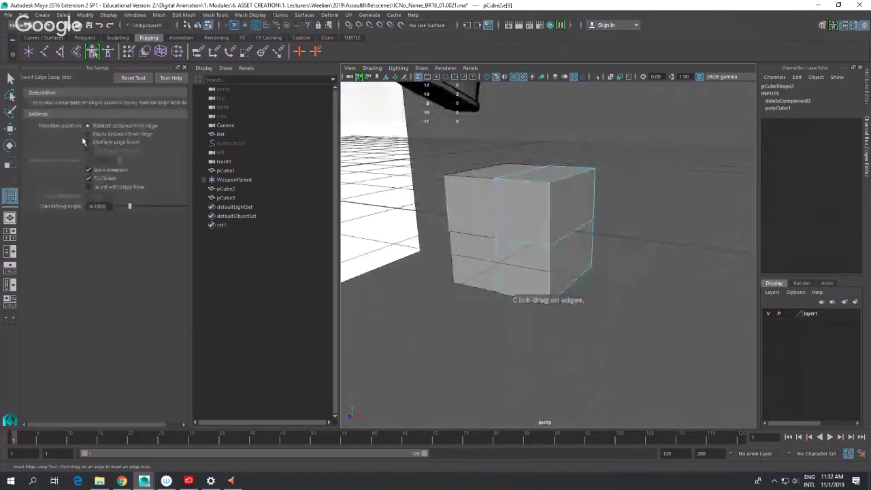
pyautogui.click(88, 142)
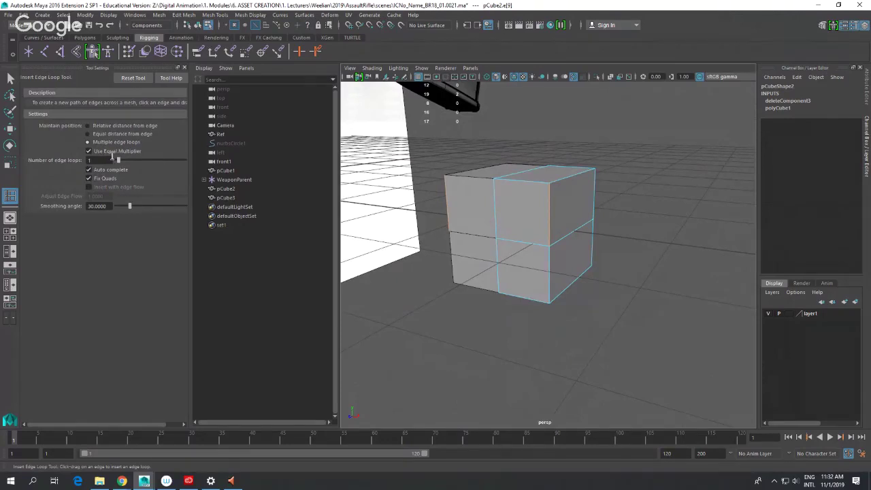
pyautogui.click(550, 213)
pyautogui.click(551, 215)
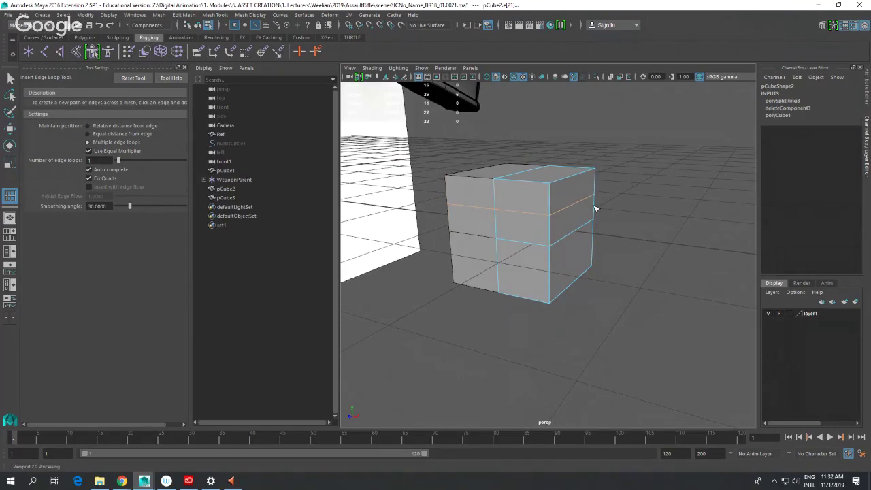
# - Pull the new loop's outer side edge outward along X to form the rail's pointed side profile
pyautogui.scroll(3, 583, 217)
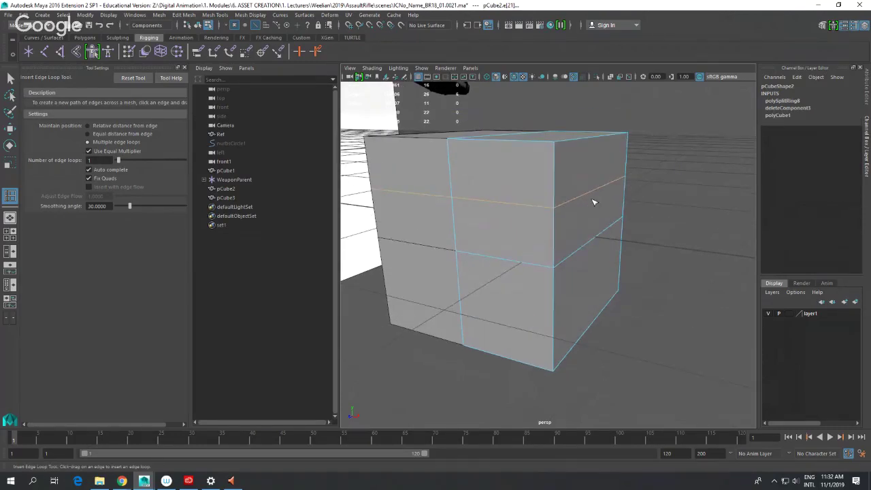
pyautogui.press('q')
pyautogui.moveTo(588, 192); pyautogui.dragTo(591, 172, button='right')
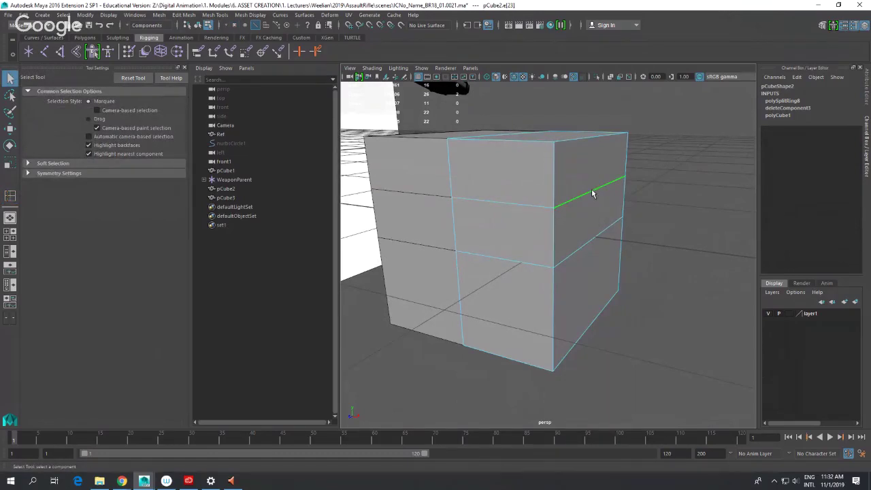
pyautogui.press('w')
pyautogui.keyDown('alt'); pyautogui.moveTo(627, 197); pyautogui.dragTo(607, 206, button='middle'); pyautogui.keyUp('alt')
pyautogui.moveTo(617, 207); pyautogui.dragTo(724, 222)
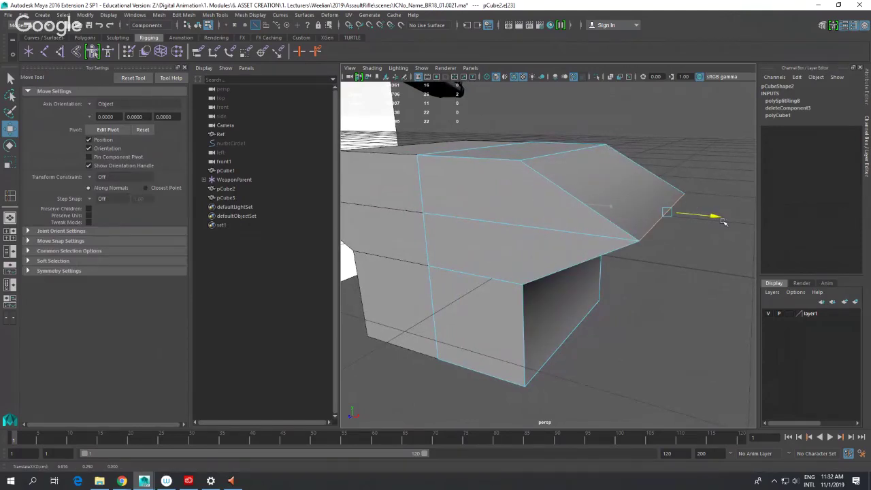
# - Switch to wireframe display and move the original half's outer vertices outward along X to widen the profile
pyautogui.keyDown('alt'); pyautogui.moveTo(724, 223); pyautogui.dragTo(649, 249, button='right'); pyautogui.keyUp('alt')
pyautogui.keyDown('alt'); pyautogui.moveTo(650, 249); pyautogui.dragTo(567, 271); pyautogui.keyUp('alt')
pyautogui.moveTo(629, 290)
pyautogui.keyDown('alt'); pyautogui.mouseDown()
pyautogui.moveTo(613, 286)
pyautogui.moveTo(633, 290)
pyautogui.moveTo(616, 282)
pyautogui.moveTo(627, 279)
pyautogui.moveTo(615, 268)
pyautogui.mouseUp(); pyautogui.keyUp('alt')
pyautogui.press('4')
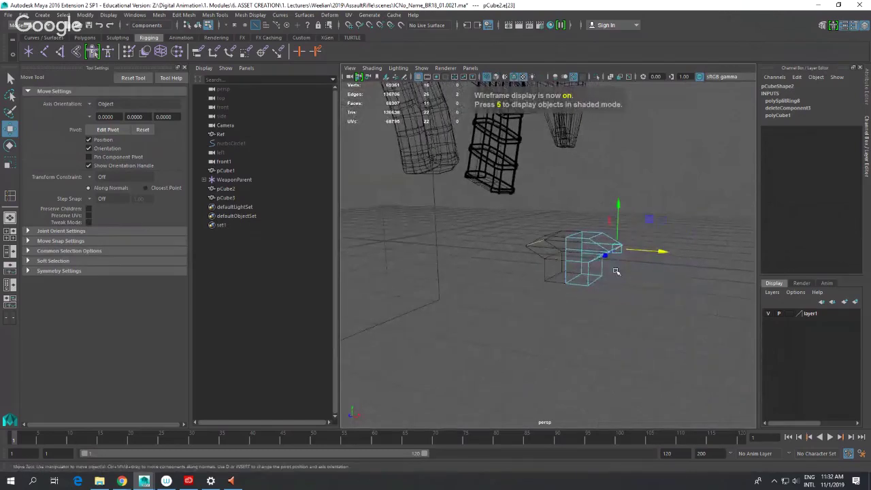
pyautogui.moveTo(591, 219); pyautogui.dragTo(560, 222, button='right')
pyautogui.keyDown('alt'); pyautogui.moveTo(642, 266); pyautogui.dragTo(658, 272); pyautogui.keyUp('alt')
pyautogui.moveTo(615, 221); pyautogui.dragTo(643, 302)
pyautogui.moveTo(638, 261)
pyautogui.mouseDown()
pyautogui.moveTo(661, 265)
pyautogui.moveTo(564, 321)
pyautogui.moveTo(640, 275)
pyautogui.mouseUp()
pyautogui.scroll(6, 640, 275)
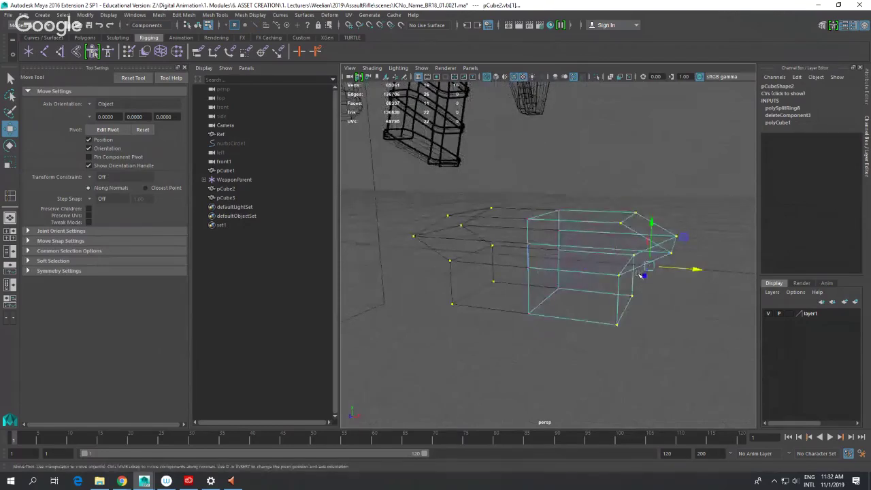
# - Return to shaded display, examine the rifle's rails for reference, and frame the mirrored block again
pyautogui.scroll(-8, 643, 275)
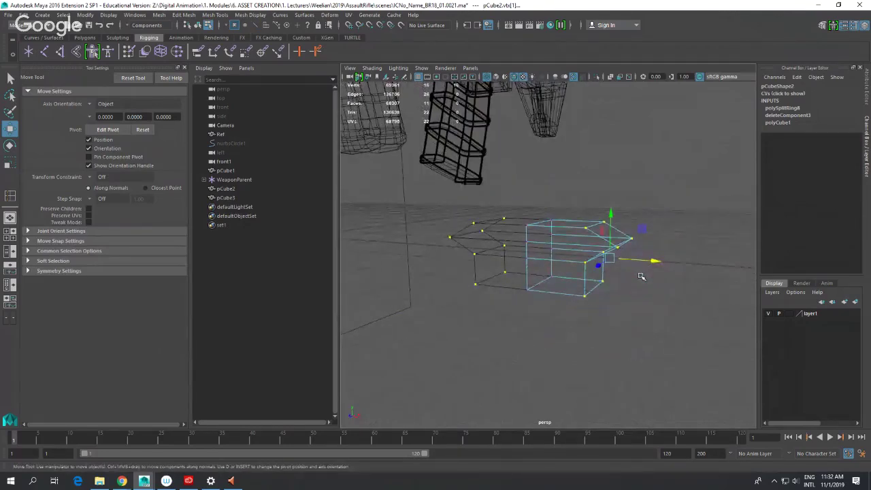
pyautogui.scroll(-5, 591, 283)
pyautogui.keyDown('alt'); pyautogui.moveTo(594, 245); pyautogui.dragTo(604, 302, button='middle'); pyautogui.keyUp('alt')
pyautogui.scroll(5, 604, 302)
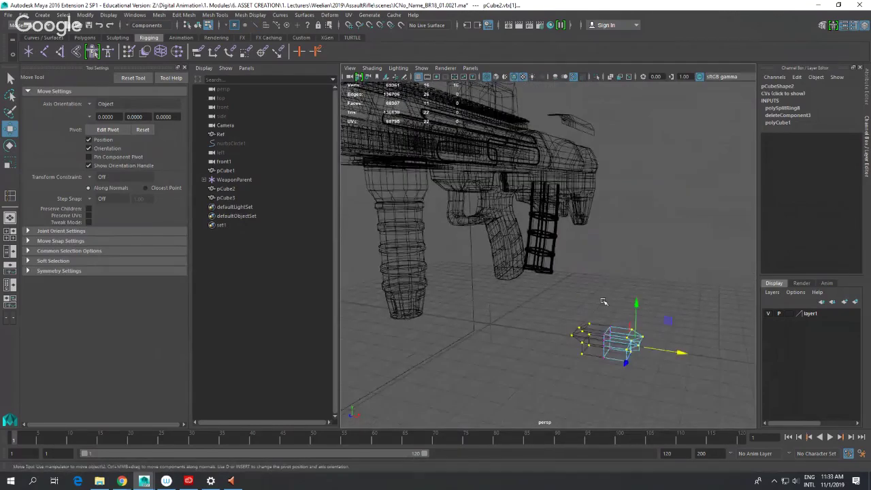
pyautogui.scroll(-2, 604, 302)
pyautogui.press('5')
pyautogui.keyDown('alt'); pyautogui.moveTo(480, 218); pyautogui.dragTo(460, 243); pyautogui.keyUp('alt')
pyautogui.keyDown('alt'); pyautogui.moveTo(461, 244); pyautogui.dragTo(546, 289, button='middle'); pyautogui.keyUp('alt')
pyautogui.scroll(3, 546, 288)
pyautogui.scroll(5, 519, 268)
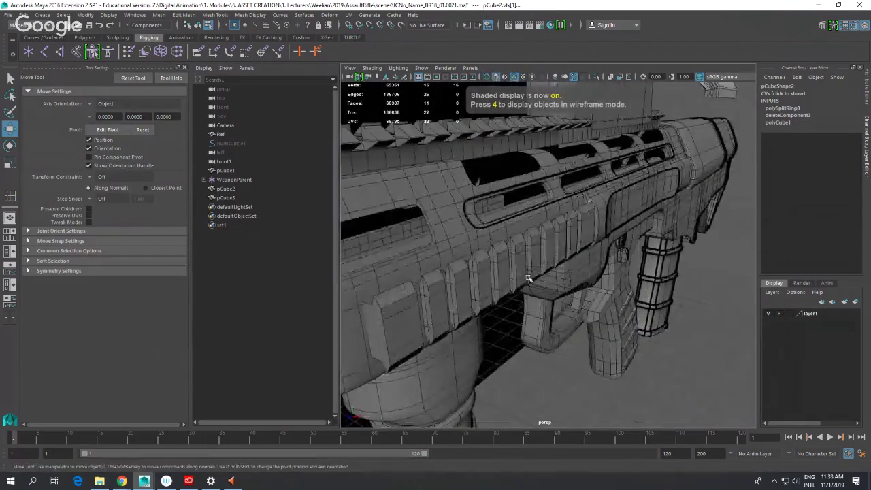
pyautogui.keyDown('alt'); pyautogui.moveTo(506, 213); pyautogui.dragTo(519, 209); pyautogui.keyUp('alt')
pyautogui.scroll(-5, 531, 218)
pyautogui.keyDown('alt'); pyautogui.moveTo(616, 299); pyautogui.dragTo(608, 276, button='middle'); pyautogui.keyUp('alt')
pyautogui.press('f')
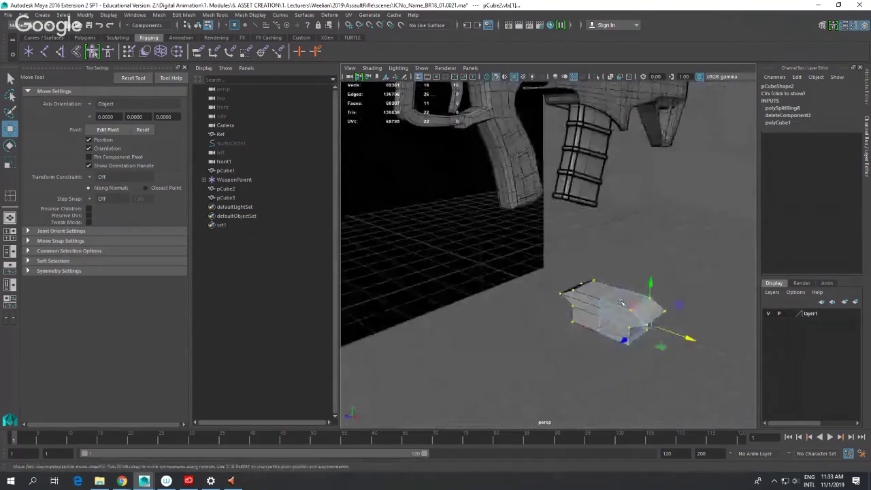
# - Preview the rail block with mesh smoothing, return to the unsmoothed display, and examine its pointed side edge up close
pyautogui.press('3')
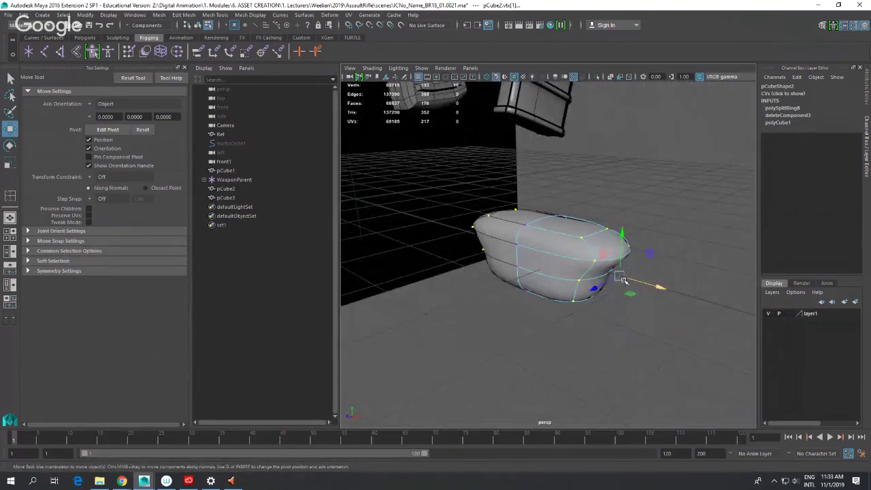
pyautogui.keyDown('alt'); pyautogui.moveTo(633, 272); pyautogui.dragTo(568, 238); pyautogui.keyUp('alt')
pyautogui.press('1')
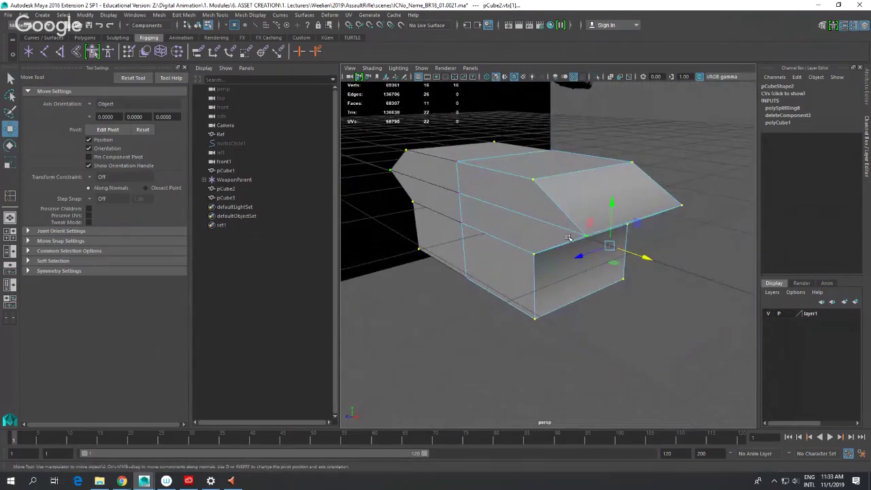
pyautogui.scroll(3, 608, 224)
pyautogui.keyDown('alt'); pyautogui.moveTo(608, 226); pyautogui.dragTo(608, 228, button='middle'); pyautogui.keyUp('alt')
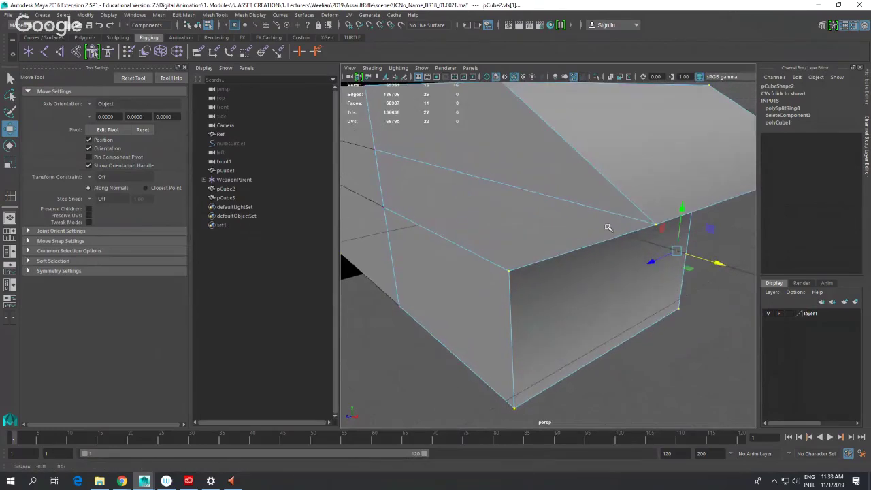
pyautogui.scroll(-3, 608, 226)
pyautogui.keyDown('alt'); pyautogui.moveTo(607, 223); pyautogui.dragTo(538, 201); pyautogui.keyUp('alt')
# - Add offset edge loops on both sides of the pointed side edge with the Offset Edge Loop Tool and preview the smoothing
pyautogui.rightClick(538, 201)
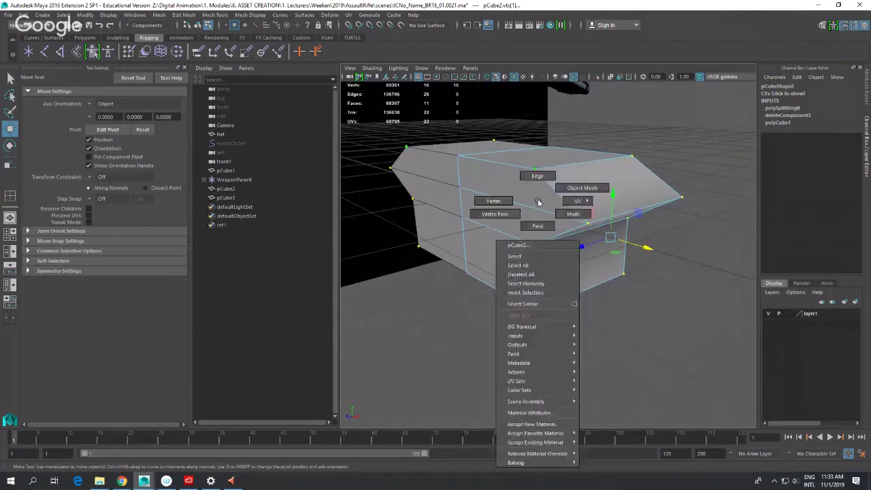
pyautogui.click(538, 176)
pyautogui.click(569, 219)
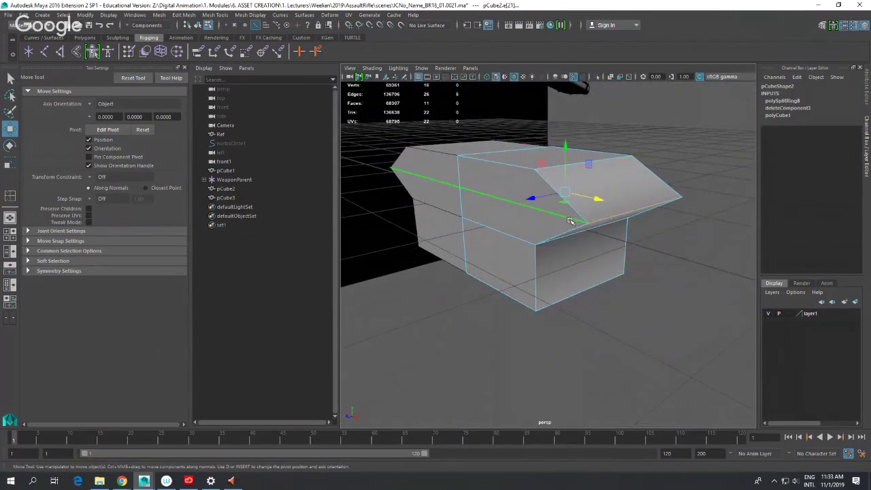
pyautogui.keyDown('shift'); pyautogui.rightClick(557, 215); pyautogui.keyUp('shift')
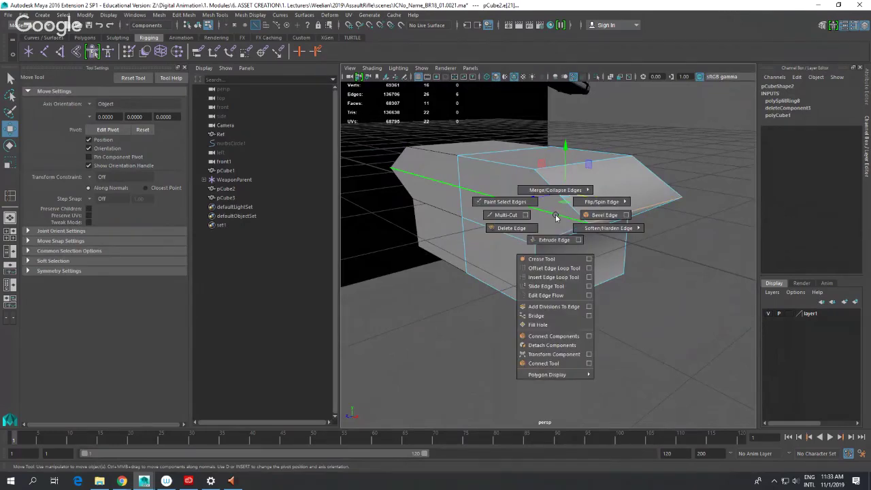
pyautogui.click(557, 268)
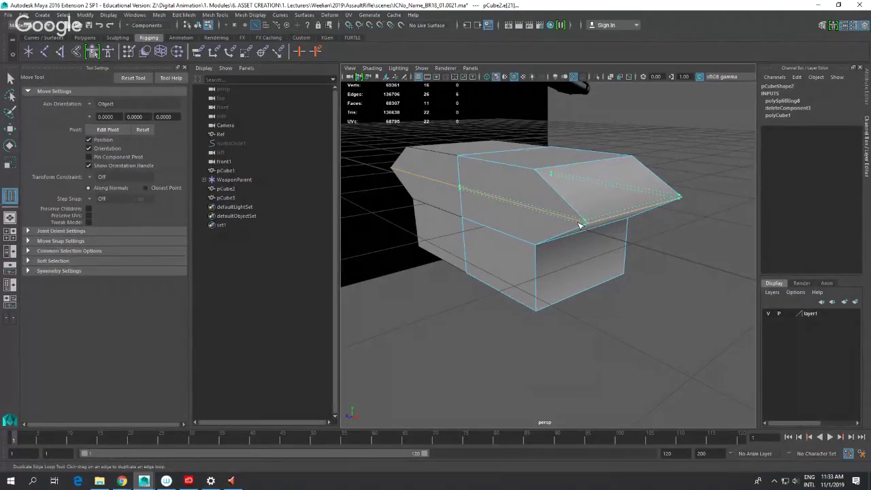
pyautogui.moveTo(580, 226); pyautogui.dragTo(621, 254)
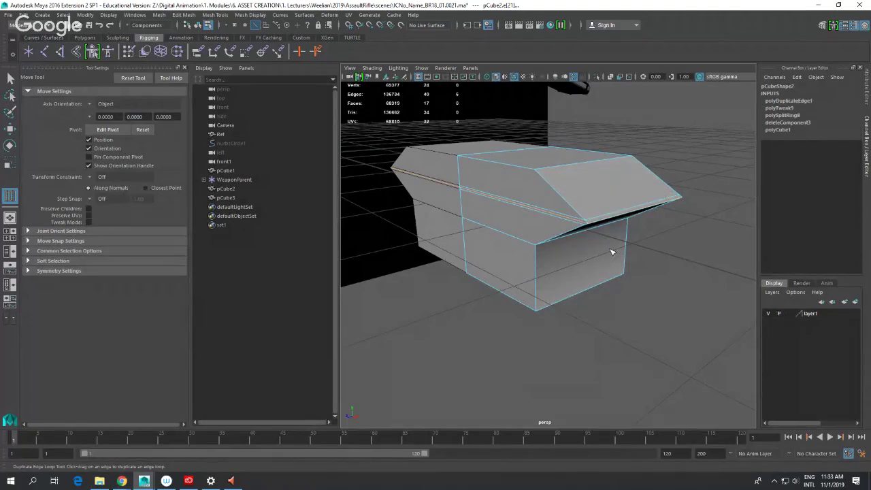
pyautogui.press('3')
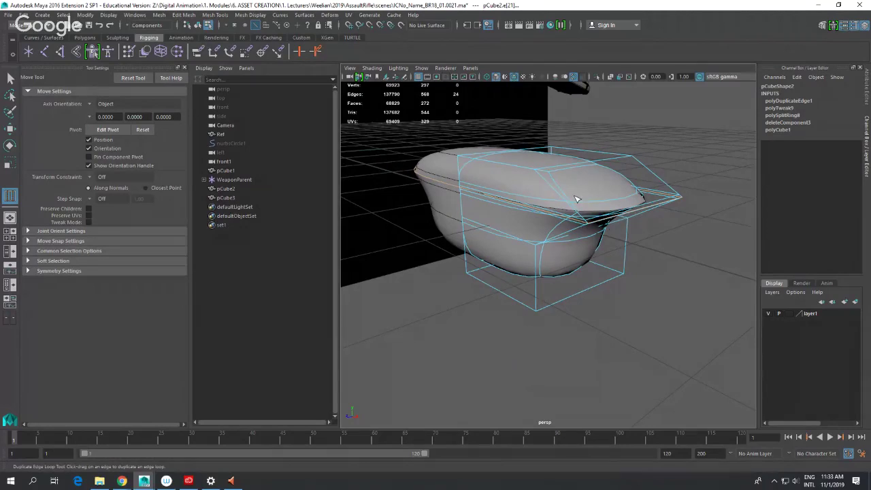
pyautogui.press('1')
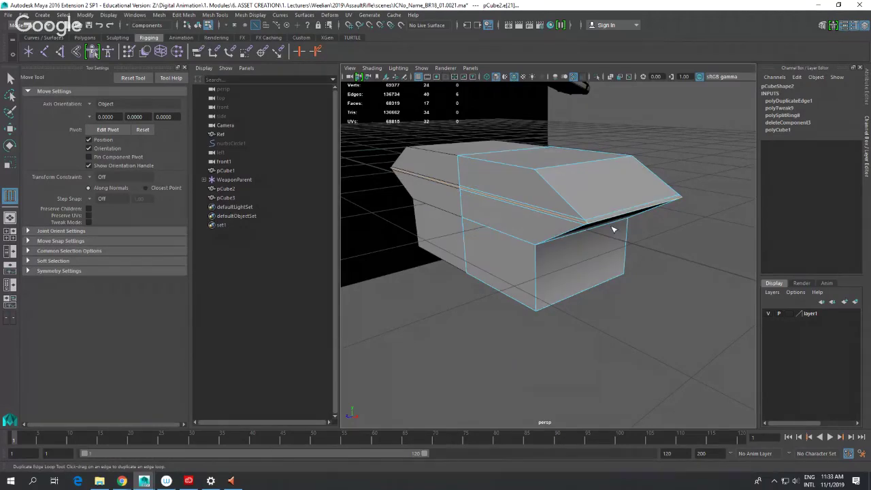
# - Move the middle edge of the pointed side slightly inward along X to flatten the tip
pyautogui.moveTo(619, 232)
pyautogui.keyDown('alt'); pyautogui.mouseDown()
pyautogui.moveTo(612, 220)
pyautogui.moveTo(624, 210)
pyautogui.moveTo(622, 222)
pyautogui.mouseUp(); pyautogui.keyUp('alt')
pyautogui.press('q')
pyautogui.scroll(5, 620, 201)
pyautogui.moveTo(588, 186); pyautogui.dragTo(587, 171, button='right')
pyautogui.click(583, 194)
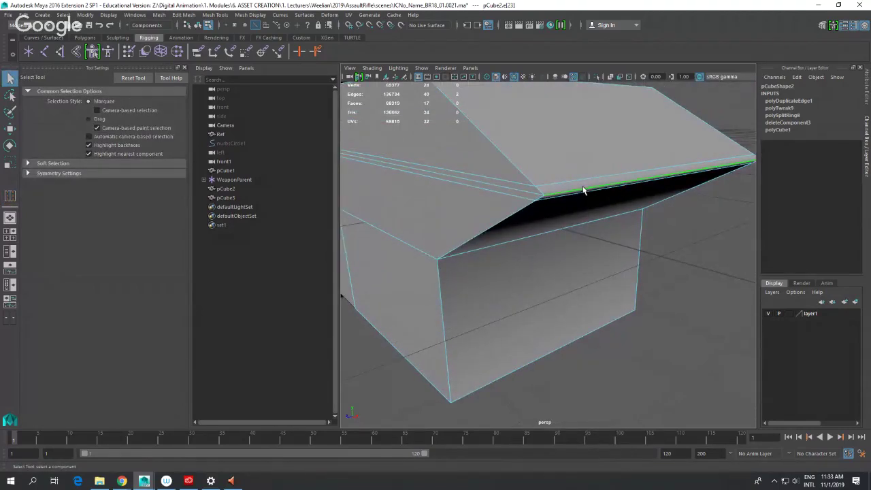
pyautogui.press('w')
pyautogui.moveTo(734, 177); pyautogui.dragTo(723, 177)
pyautogui.keyDown('alt'); pyautogui.moveTo(708, 192); pyautogui.dragTo(592, 208, button='right'); pyautogui.keyUp('alt')
pyautogui.keyDown('shift'); pyautogui.rightClick(531, 198); pyautogui.keyUp('shift')
pyautogui.click(500, 181)
pyautogui.keyDown('shift'); pyautogui.rightClick(501, 181); pyautogui.keyUp('shift')
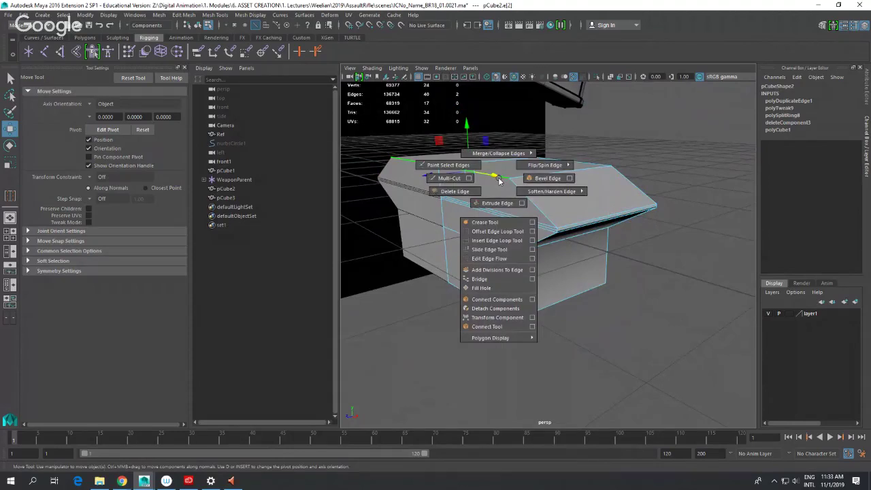
pyautogui.click(504, 233)
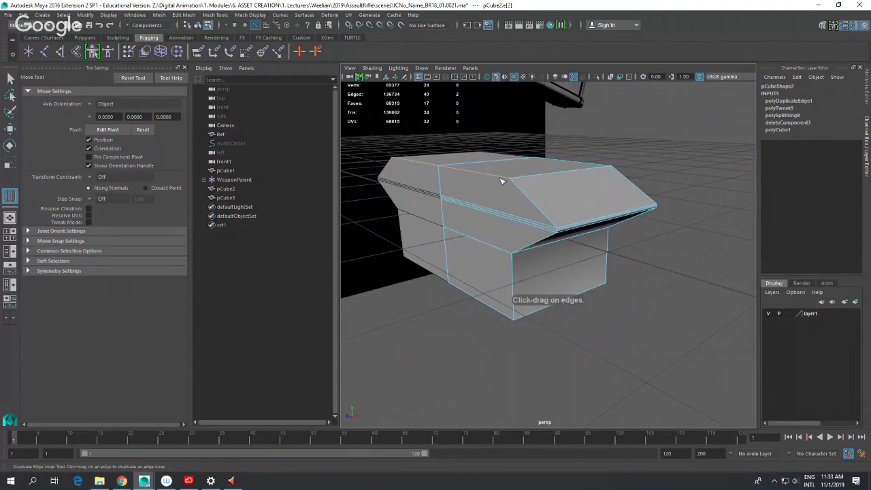
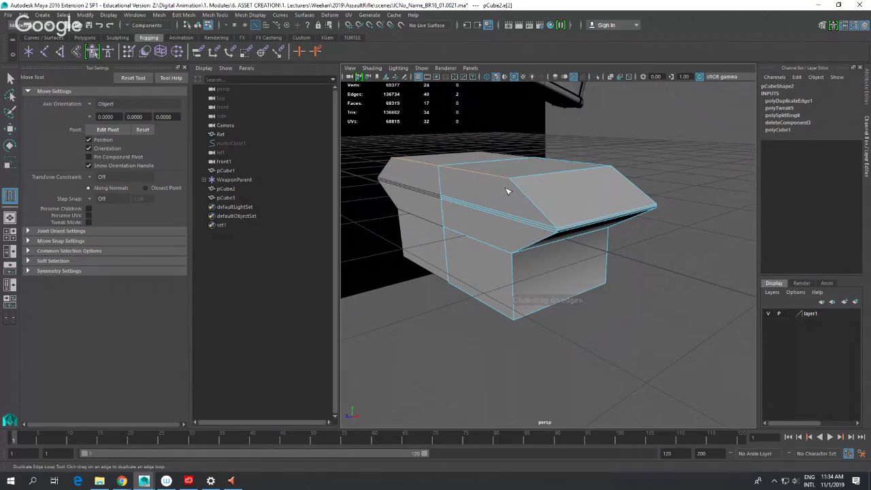
pyautogui.press('q')
# - Insert support edge loops close to the half block's outer side and its two ends, using Insert Edge Loop with Relative distance from edge
pyautogui.keyDown('shift'); pyautogui.moveTo(502, 178); pyautogui.dragTo(499, 248, button='right'); pyautogui.keyUp('shift')
pyautogui.click(506, 180)
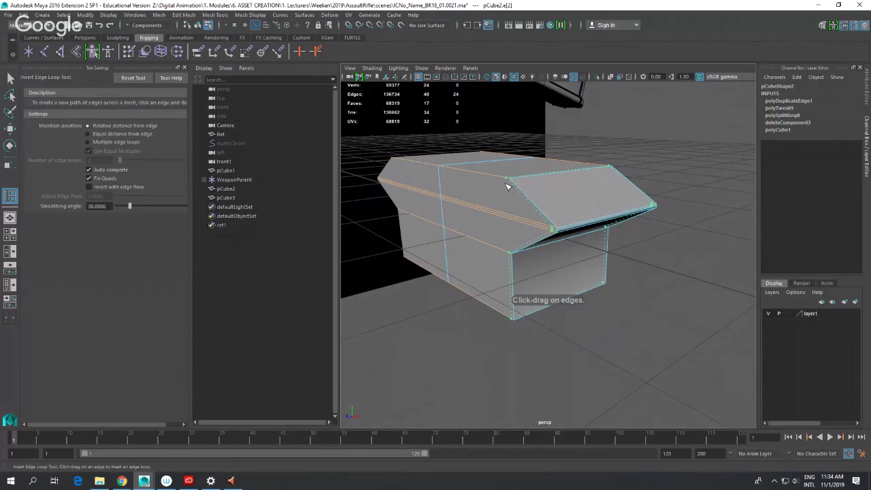
pyautogui.click(507, 186)
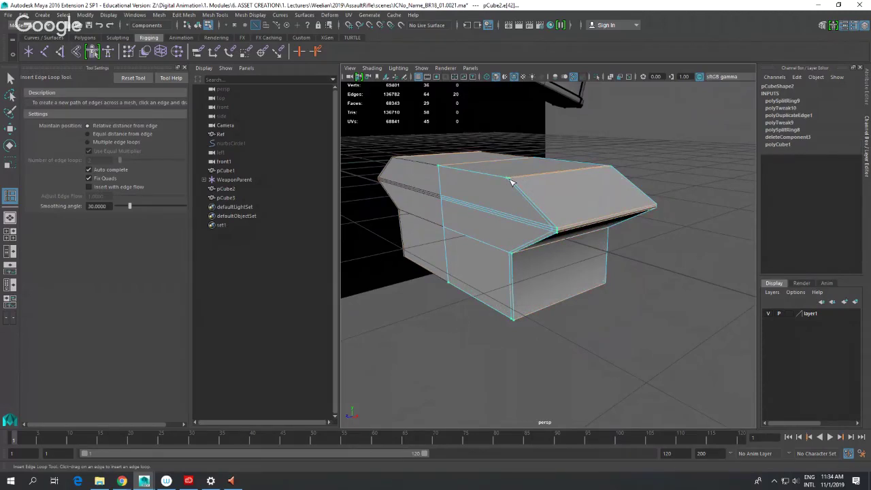
pyautogui.click(514, 182)
pyautogui.keyDown('alt'); pyautogui.moveTo(589, 202); pyautogui.dragTo(568, 202); pyautogui.keyUp('alt')
pyautogui.scroll(3, 568, 202)
pyautogui.keyDown('alt'); pyautogui.moveTo(568, 202); pyautogui.dragTo(494, 208, button='middle'); pyautogui.keyUp('alt')
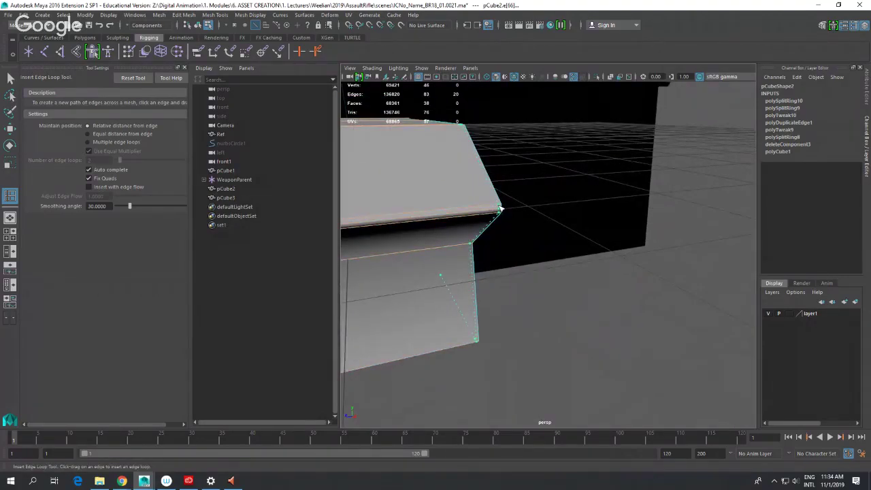
pyautogui.click(501, 209)
# - In smooth preview, insert further support loops near the profile corners and the base's edges, finishing in object mode
pyautogui.keyDown('alt'); pyautogui.moveTo(506, 212); pyautogui.dragTo(540, 235); pyautogui.keyUp('alt')
pyautogui.keyDown('alt'); pyautogui.moveTo(541, 235); pyautogui.dragTo(520, 236, button='middle'); pyautogui.keyUp('alt')
pyautogui.scroll(4, 542, 241)
pyautogui.scroll(-4, 520, 236)
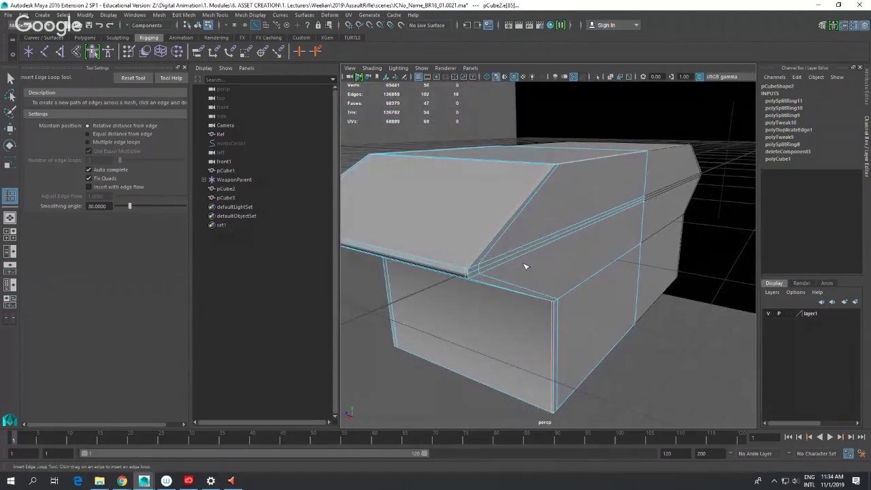
pyautogui.press('3')
pyautogui.keyDown('alt'); pyautogui.moveTo(531, 253); pyautogui.dragTo(594, 232); pyautogui.keyUp('alt')
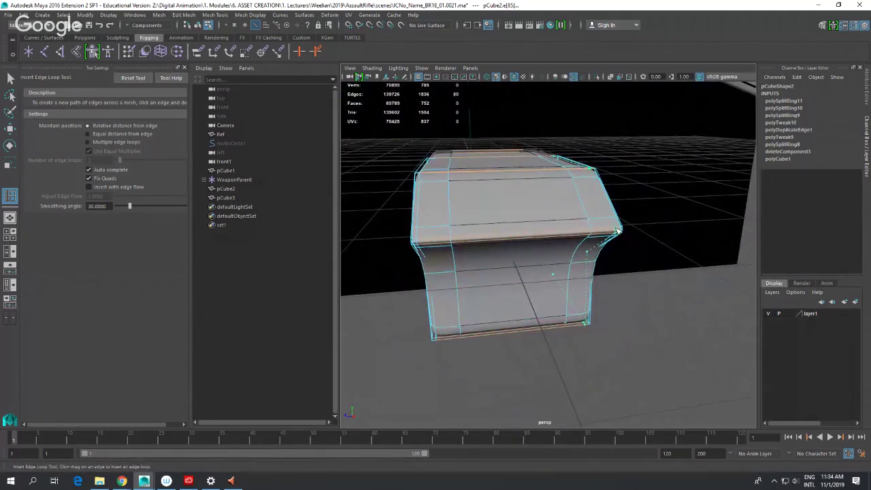
pyautogui.moveTo(621, 232)
pyautogui.mouseDown()
pyautogui.moveTo(615, 247)
pyautogui.moveTo(576, 244)
pyautogui.moveTo(608, 234)
pyautogui.moveTo(655, 238)
pyautogui.moveTo(613, 245)
pyautogui.mouseUp()
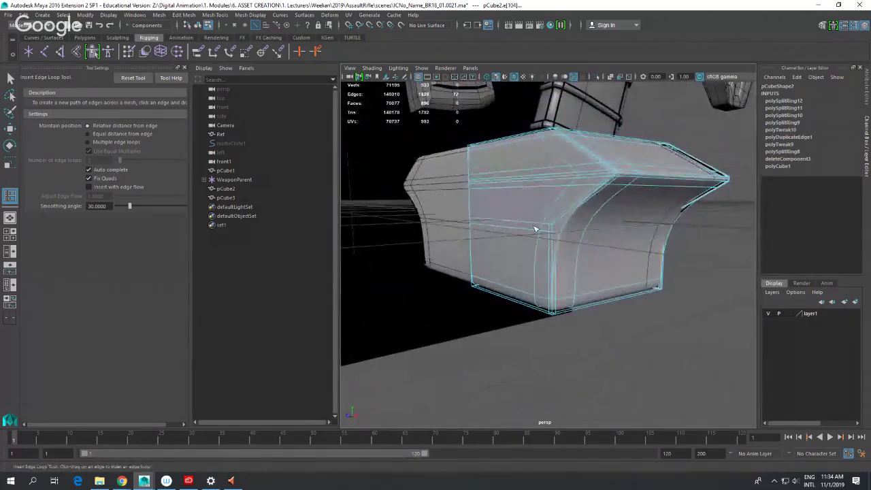
pyautogui.moveTo(555, 293); pyautogui.dragTo(533, 280)
pyautogui.press('q')
pyautogui.moveTo(469, 207); pyautogui.dragTo(502, 172, button='right')
pyautogui.keyDown('alt'); pyautogui.moveTo(544, 231); pyautogui.dragTo(597, 237); pyautogui.keyUp('alt')
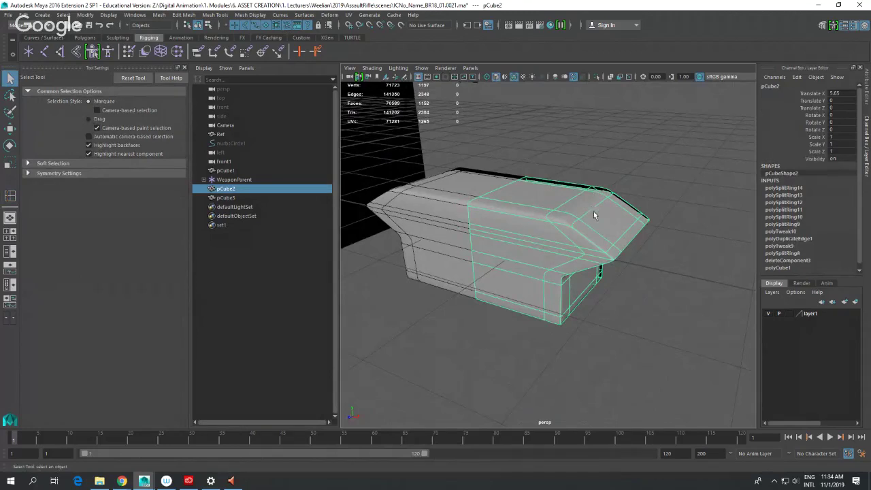
# - Insert two more edge loops beside the half block's upper outer corner, then return to object mode and clear the selection
pyautogui.moveTo(560, 207); pyautogui.dragTo(549, 271, button='right')
pyautogui.click(543, 207)
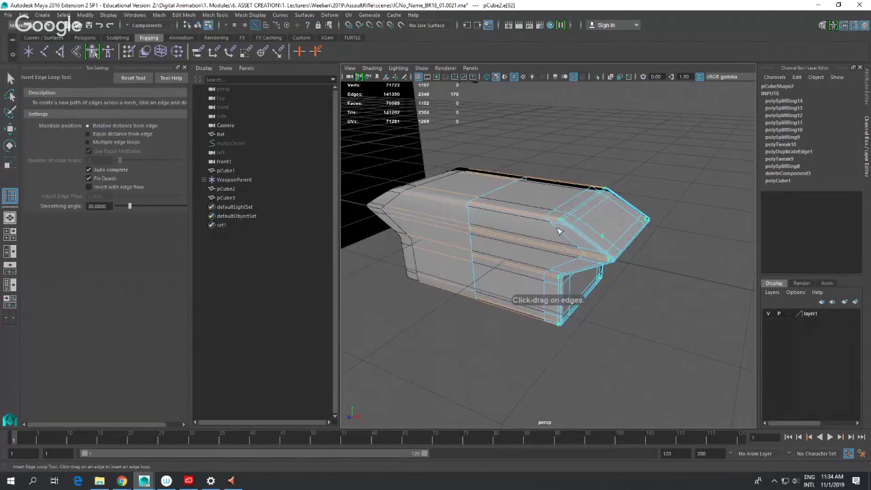
pyautogui.click(556, 230)
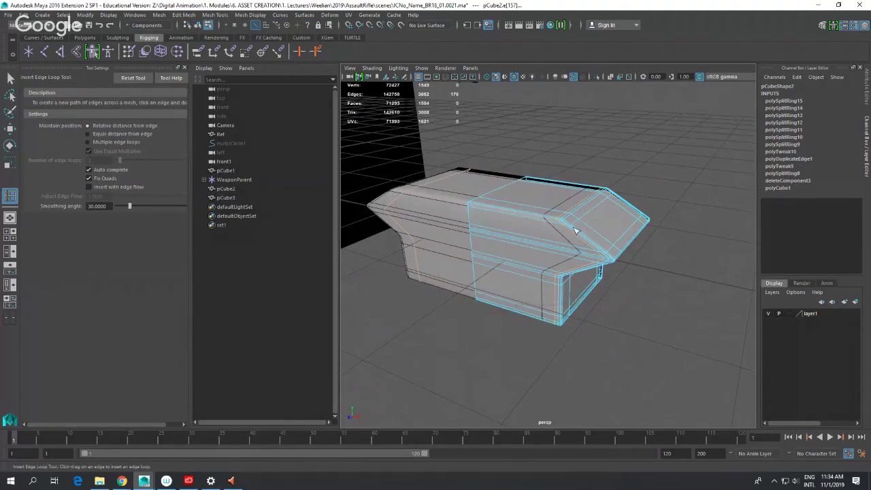
pyautogui.moveTo(577, 231); pyautogui.dragTo(561, 234)
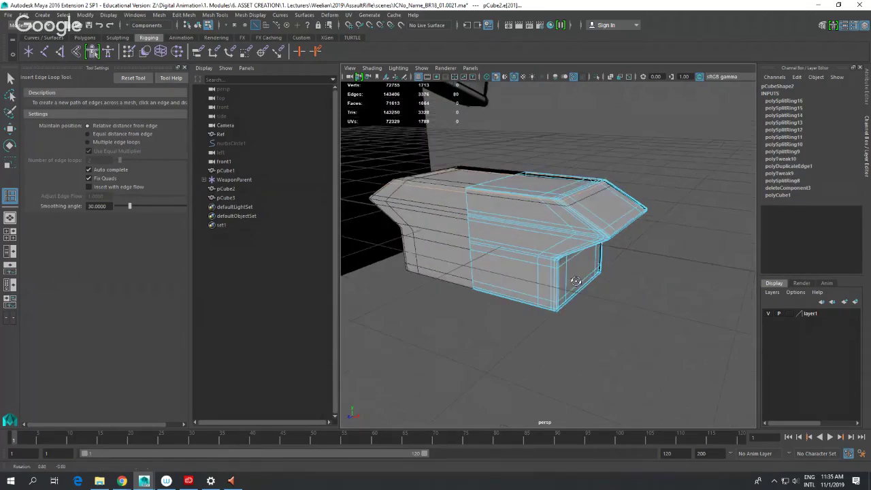
pyautogui.press('q')
pyautogui.moveTo(583, 224); pyautogui.dragTo(666, 262, button='right')
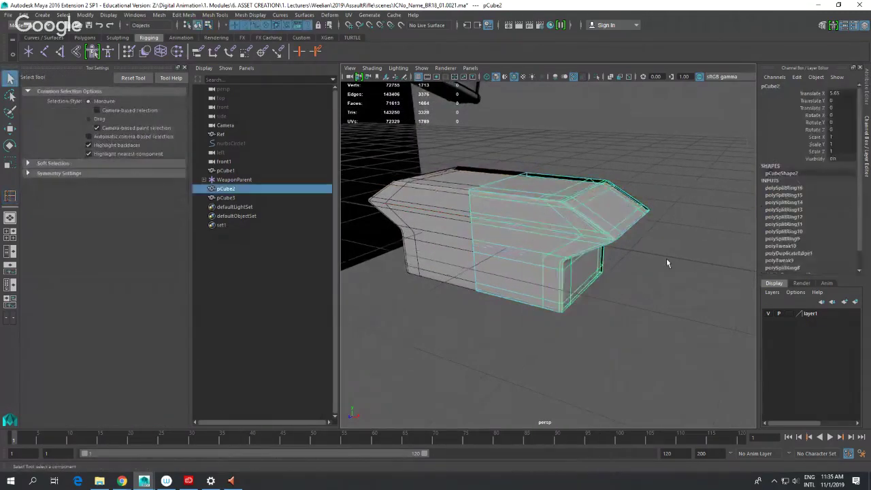
pyautogui.click(667, 263)
pyautogui.keyDown('alt'); pyautogui.moveTo(662, 263); pyautogui.dragTo(609, 204); pyautogui.keyUp('alt')
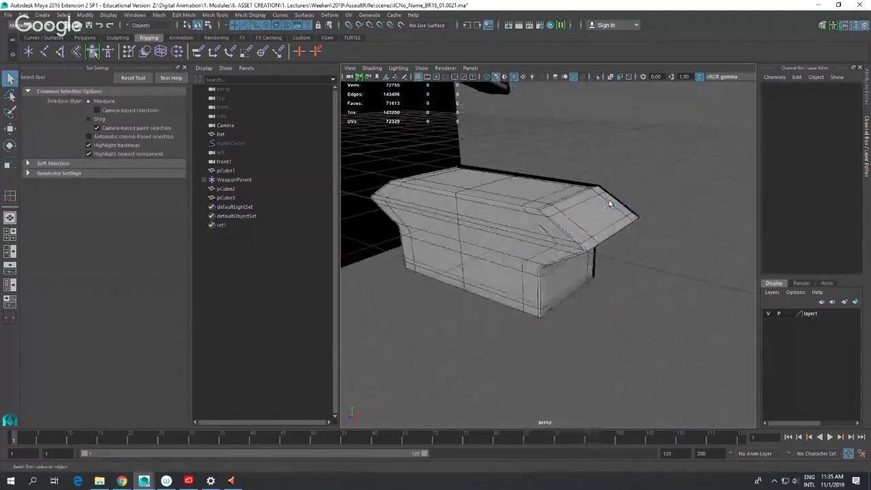
# - Turn off Wireframe on Shaded, then select the original half and inspect its support loops in unsmoothed display
pyautogui.click(372, 68)
pyautogui.click(375, 164)
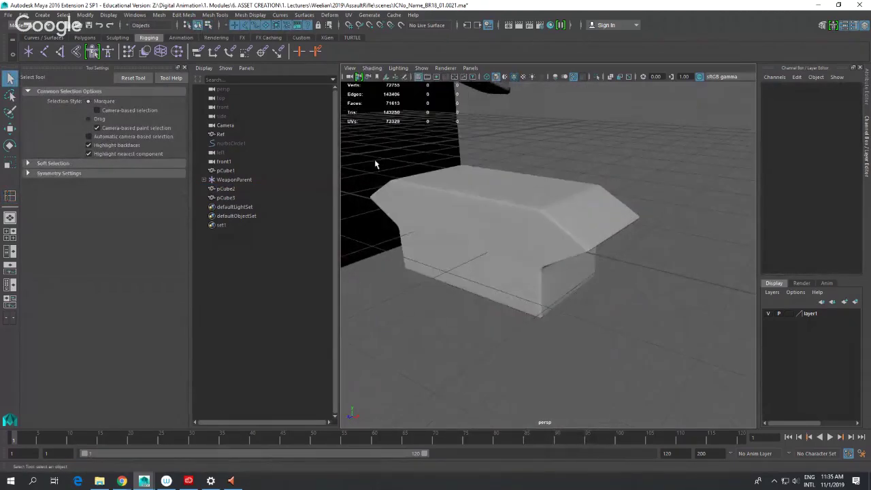
pyautogui.keyDown('alt'); pyautogui.moveTo(590, 161); pyautogui.dragTo(577, 241); pyautogui.keyUp('alt')
pyautogui.click(558, 248)
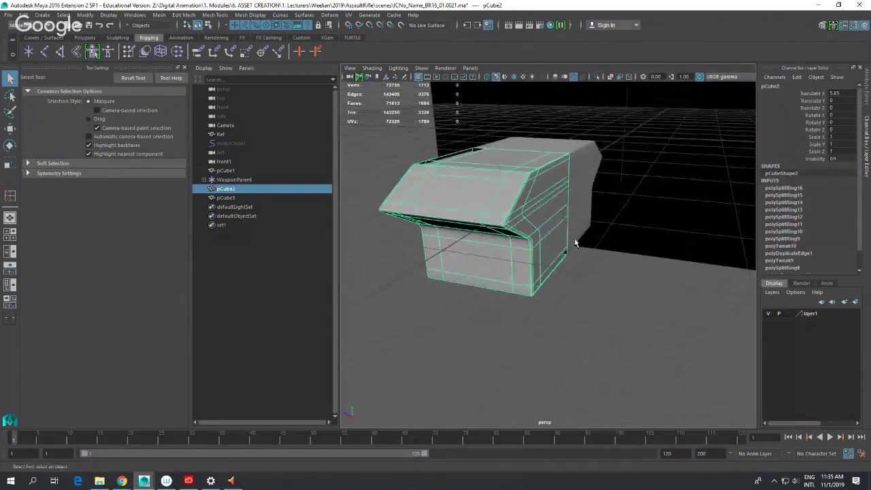
pyautogui.scroll(5, 561, 245)
pyautogui.scroll(-6, 576, 223)
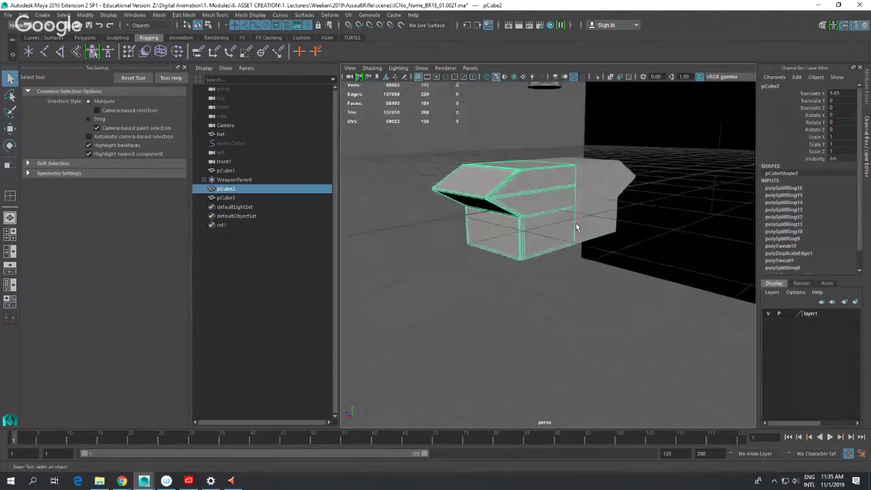
pyautogui.scroll(8, 575, 235)
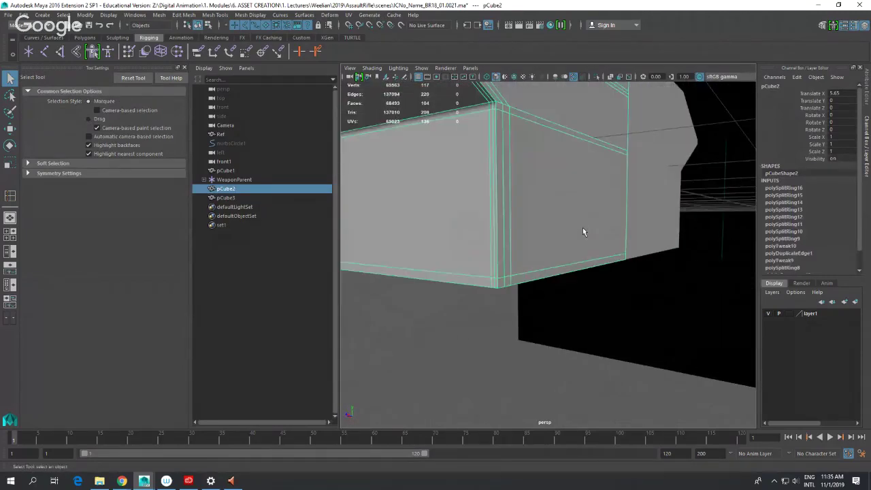
pyautogui.scroll(4, 541, 225)
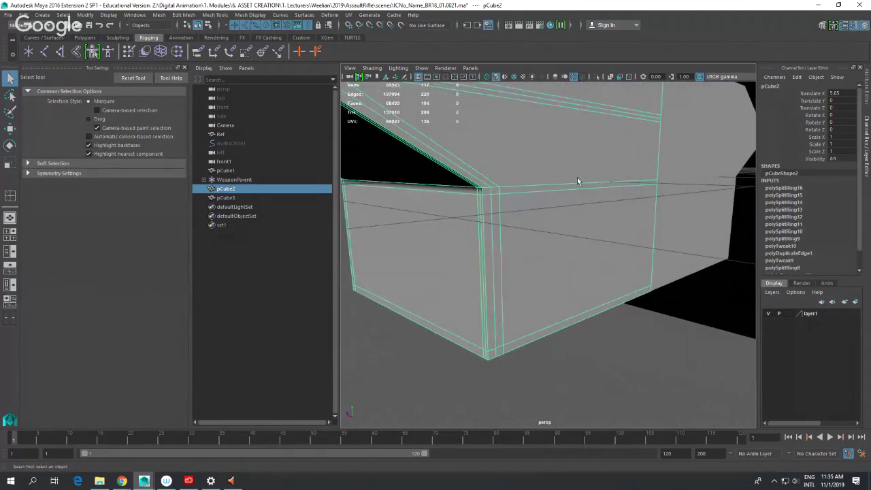
# - Extrude all the faces on the original half block's base end, including the narrow corner strips, and move them outward to lengthen the base
pyautogui.rightClick(488, 193)
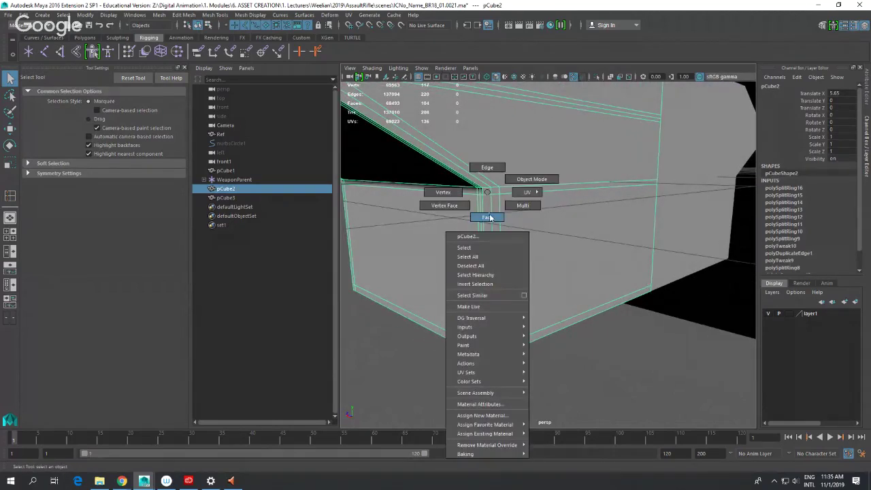
pyautogui.moveTo(487, 192); pyautogui.dragTo(490, 218, button='right')
pyautogui.click(488, 191)
pyautogui.keyDown('shift'); pyautogui.doubleClick(496, 191); pyautogui.keyUp('shift')
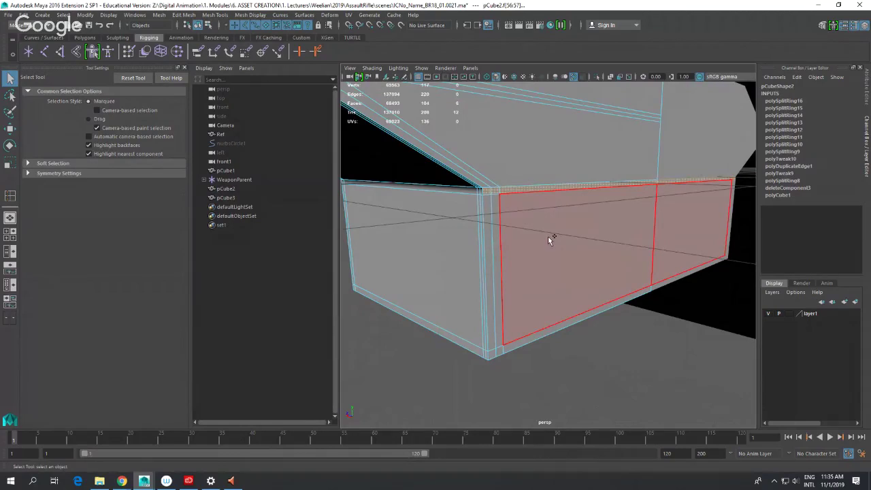
pyautogui.keyDown('shift'); pyautogui.click(548, 236); pyautogui.keyUp('shift')
pyautogui.keyDown('shift'); pyautogui.click(497, 245); pyautogui.keyUp('shift')
pyautogui.keyDown('shift'); pyautogui.click(491, 244); pyautogui.keyUp('shift')
pyautogui.keyDown('shift'); pyautogui.click(500, 352); pyautogui.keyUp('shift')
pyautogui.keyDown('shift'); pyautogui.click(597, 311); pyautogui.keyUp('shift')
pyautogui.scroll(-5, 597, 311)
pyautogui.moveTo(598, 311)
pyautogui.keyDown('alt'); pyautogui.mouseDown()
pyautogui.moveTo(587, 328)
pyautogui.moveTo(588, 301)
pyautogui.mouseUp(); pyautogui.keyUp('alt')
pyautogui.keyDown('shift'); pyautogui.rightClick(571, 259); pyautogui.keyUp('shift')
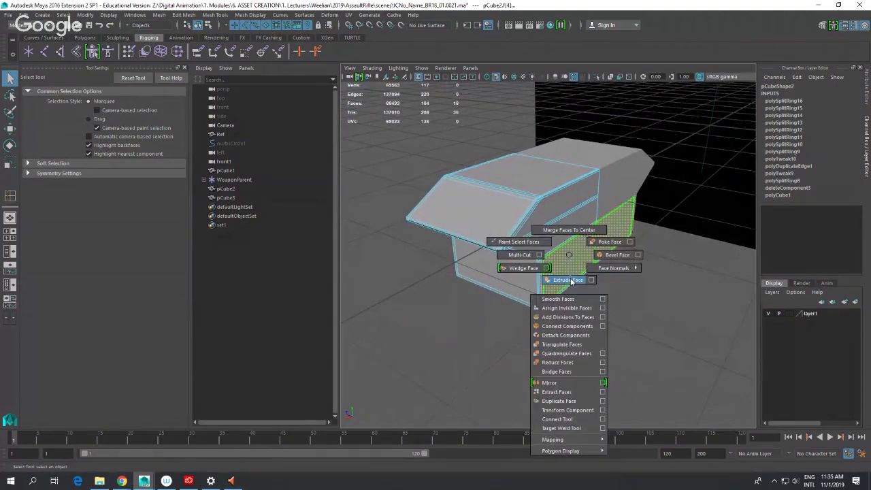
pyautogui.click(570, 280)
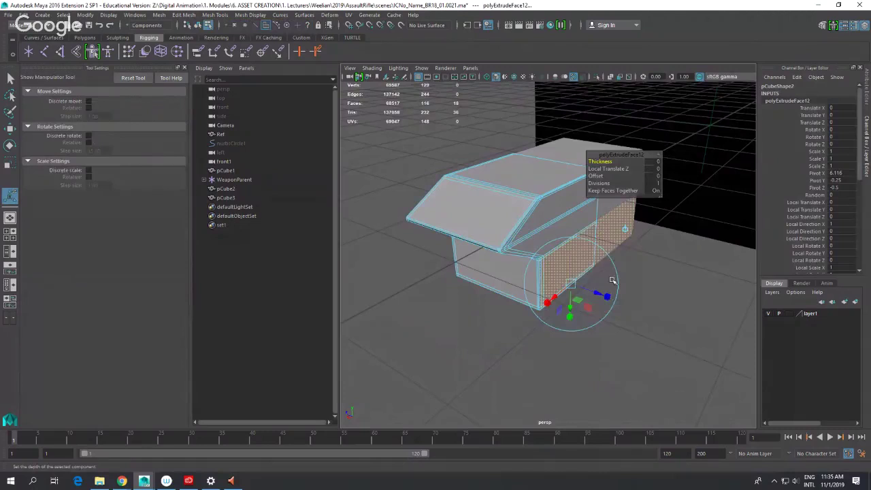
pyautogui.keyDown('alt'); pyautogui.moveTo(613, 280); pyautogui.dragTo(576, 271, button='middle'); pyautogui.keyUp('alt')
pyautogui.press('w')
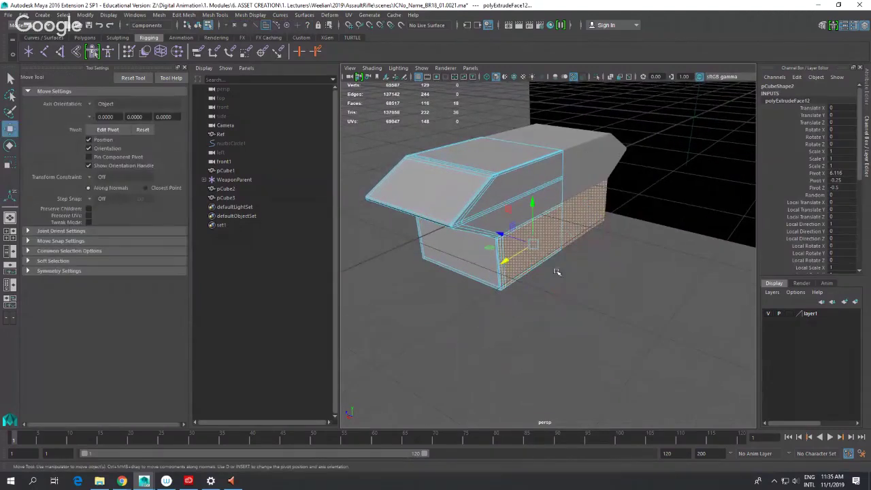
pyautogui.moveTo(517, 239); pyautogui.dragTo(634, 275)
# - In smooth preview, insert a support edge loop across the extended base, close to where it meets the upper block
pyautogui.scroll(-8, 636, 277)
pyautogui.keyDown('alt'); pyautogui.moveTo(636, 276); pyautogui.dragTo(622, 362, button='middle'); pyautogui.keyUp('alt')
pyautogui.keyDown('alt'); pyautogui.moveTo(622, 362); pyautogui.dragTo(605, 348); pyautogui.keyUp('alt')
pyautogui.keyDown('alt'); pyautogui.moveTo(605, 348); pyautogui.dragTo(615, 288, button='middle'); pyautogui.keyUp('alt')
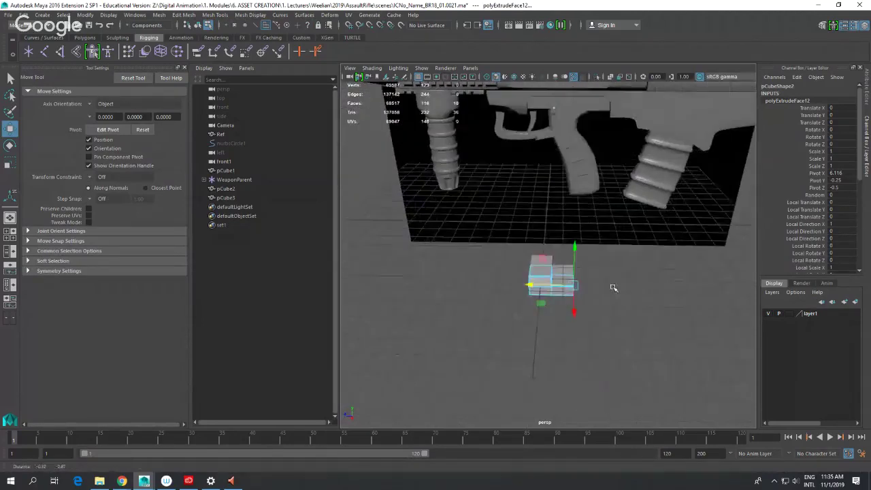
pyautogui.scroll(7, 611, 309)
pyautogui.keyDown('alt'); pyautogui.moveTo(611, 309); pyautogui.dragTo(580, 301); pyautogui.keyUp('alt')
pyautogui.scroll(5, 590, 320)
pyautogui.scroll(3, 580, 301)
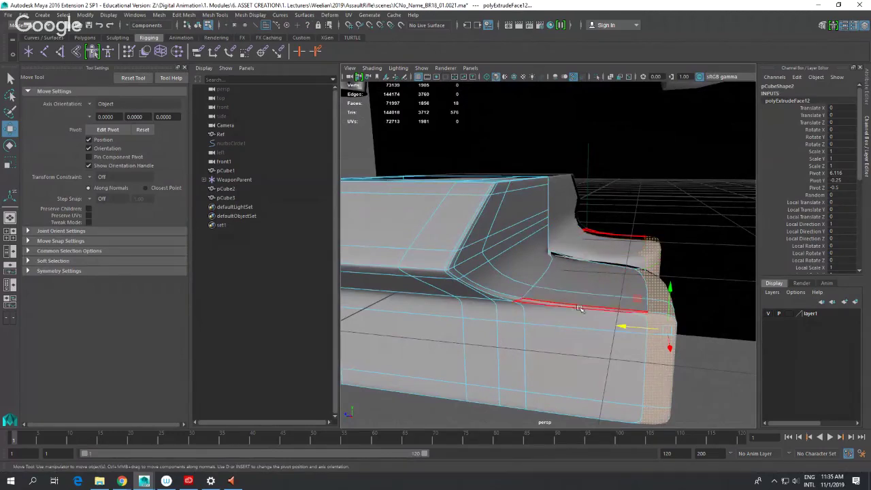
pyautogui.moveTo(583, 305); pyautogui.dragTo(583, 198, button='right')
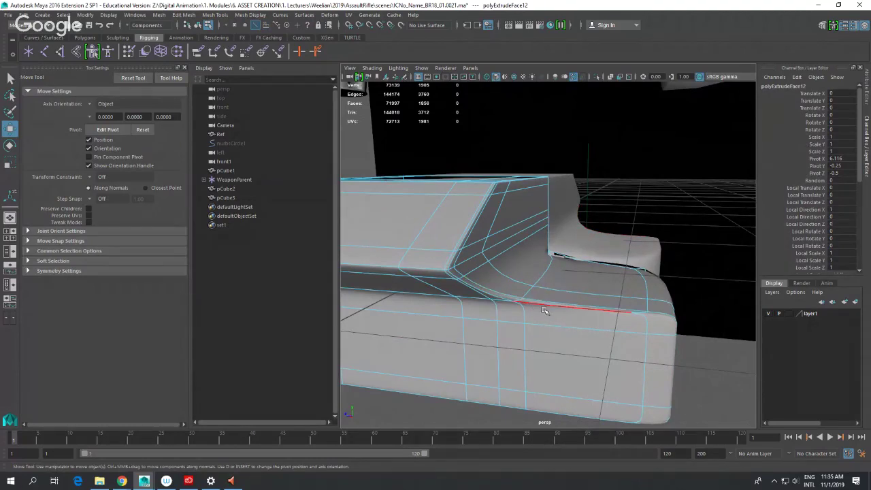
pyautogui.doubleClick(545, 307)
pyautogui.keyDown('shift'); pyautogui.moveTo(545, 307); pyautogui.dragTo(545, 375, button='right'); pyautogui.keyUp('shift')
pyautogui.moveTo(578, 308); pyautogui.dragTo(505, 324)
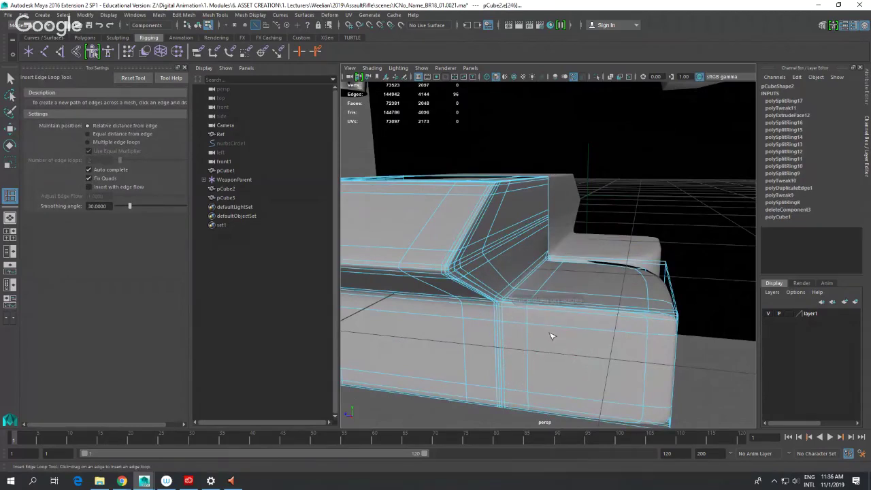
# - Delete the large face at the mirror seam on the inner side of the extended base
pyautogui.press('q')
pyautogui.moveTo(545, 220); pyautogui.dragTo(557, 272, button='right')
pyautogui.keyDown('alt'); pyautogui.moveTo(625, 276); pyautogui.dragTo(541, 297); pyautogui.keyUp('alt')
pyautogui.click(536, 314)
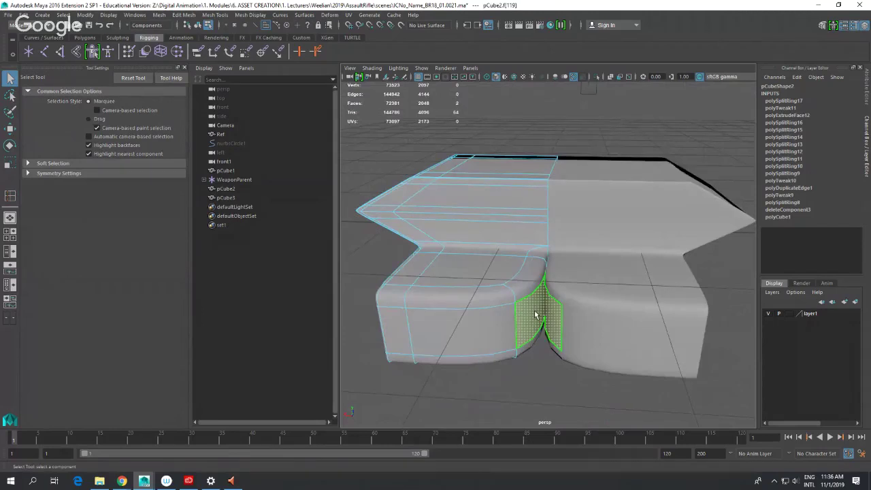
pyautogui.press('Delete')
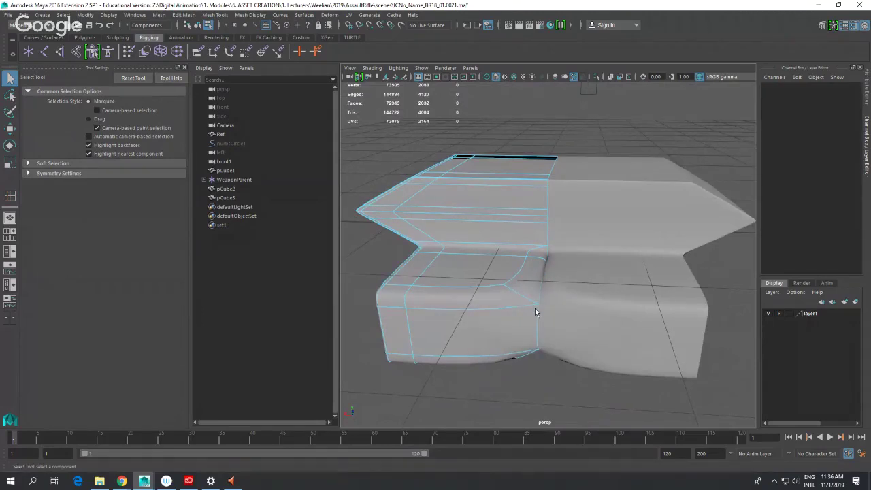
pyautogui.keyDown('alt'); pyautogui.moveTo(574, 271); pyautogui.dragTo(550, 268); pyautogui.keyUp('alt')
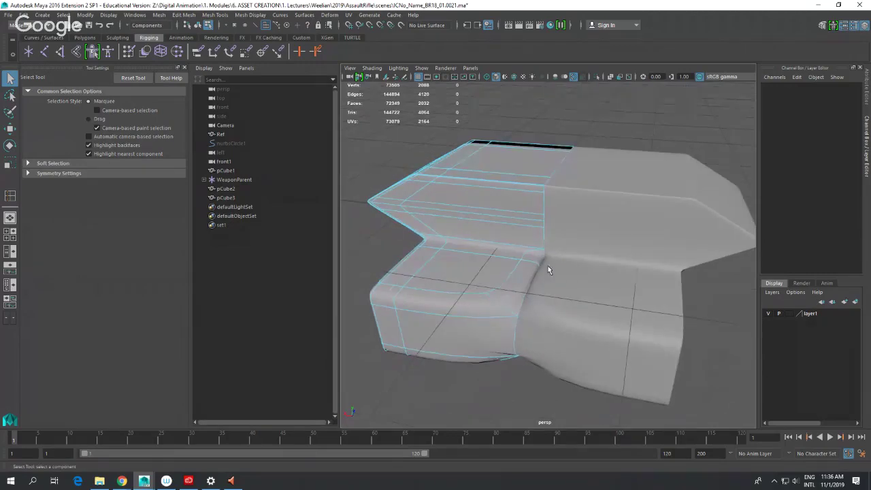
pyautogui.click(421, 68)
pyautogui.moveTo(436, 86)
pyautogui.click(538, 87)
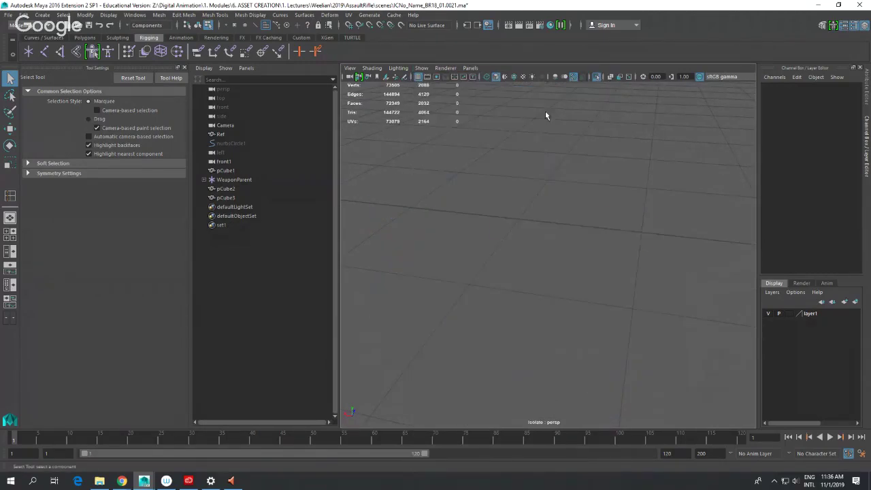
pyautogui.click(445, 68)
pyautogui.click(457, 86)
pyautogui.click(445, 68)
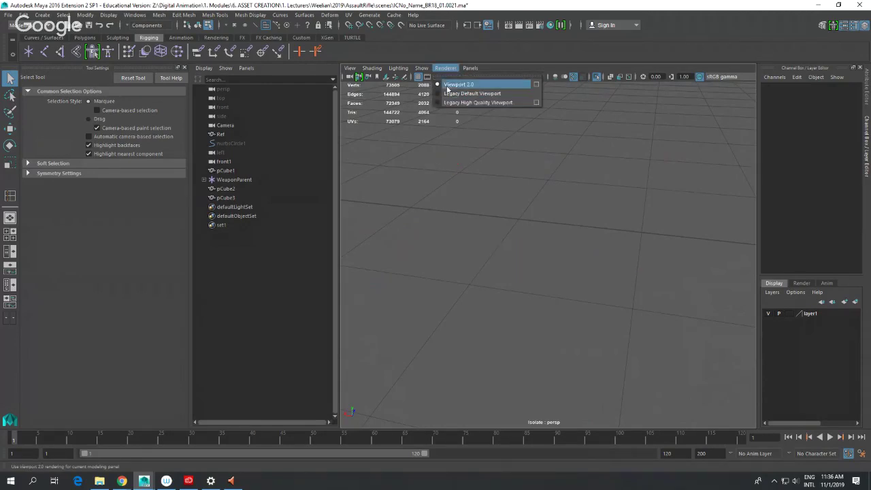
pyautogui.moveTo(422, 68)
pyautogui.moveTo(436, 85)
pyautogui.click(533, 91)
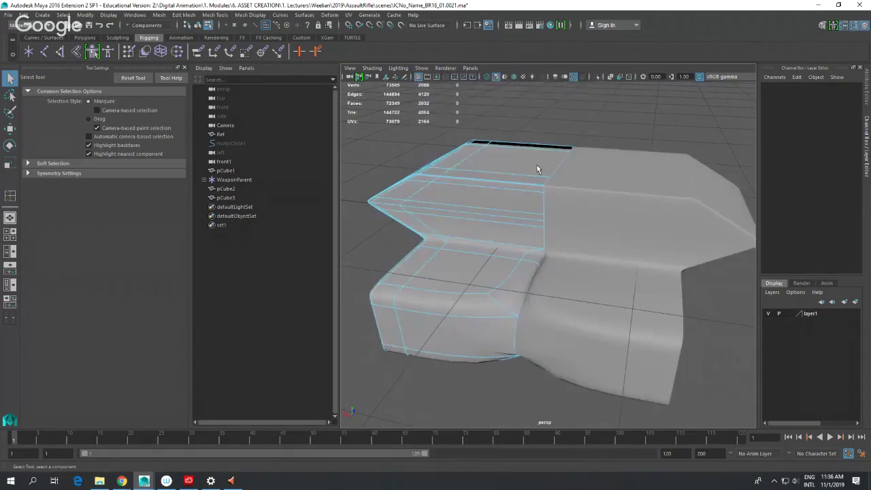
# - Return the original half to object mode and isolate it in the view
pyautogui.moveTo(528, 216); pyautogui.dragTo(534, 197, button='right')
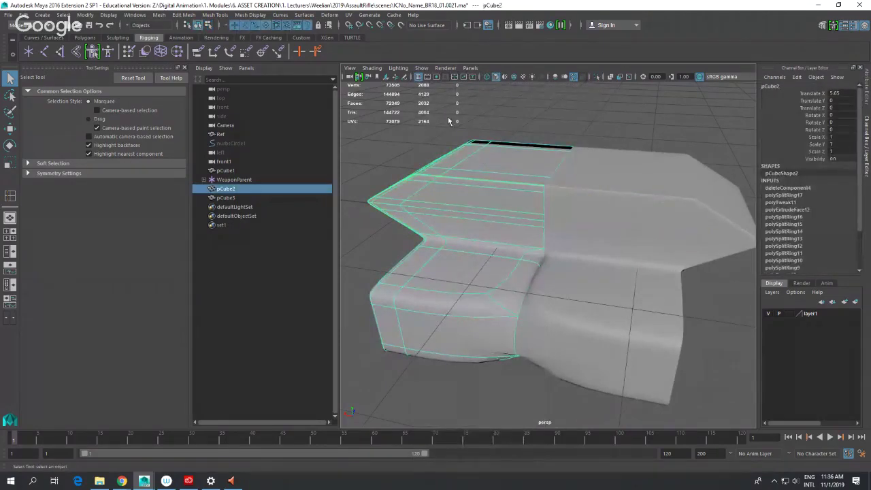
pyautogui.click(422, 68)
pyautogui.moveTo(436, 84)
pyautogui.click(545, 85)
# - In unsmoothed display, delete the leftover narrow faces along the base extension's mirror seam so that side is open
pyautogui.keyDown('alt'); pyautogui.moveTo(542, 258); pyautogui.dragTo(518, 255); pyautogui.keyUp('alt')
pyautogui.moveTo(521, 251); pyautogui.dragTo(538, 266, button='right')
pyautogui.scroll(6, 517, 259)
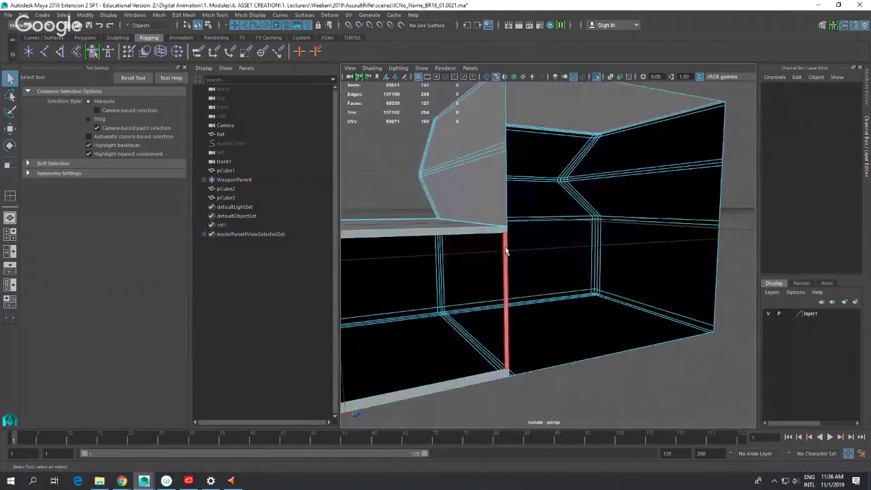
pyautogui.click(541, 241)
pyautogui.keyDown('shift'); pyautogui.click(519, 226); pyautogui.keyUp('shift')
pyautogui.keyDown('shift'); pyautogui.click(541, 364); pyautogui.keyUp('shift')
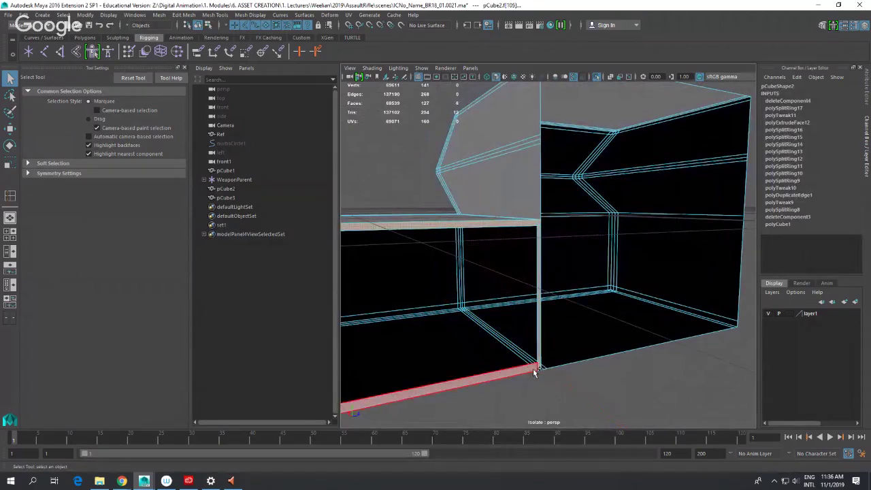
pyautogui.press('Delete')
pyautogui.click(541, 319)
pyautogui.press('Delete')
# - Return to object mode, end the isolation and check the original half against its mirrored copy in smooth preview
pyautogui.scroll(-4, 533, 328)
pyautogui.keyDown('alt'); pyautogui.moveTo(524, 333); pyautogui.dragTo(458, 241); pyautogui.keyUp('alt')
pyautogui.moveTo(455, 228); pyautogui.dragTo(507, 213, button='right')
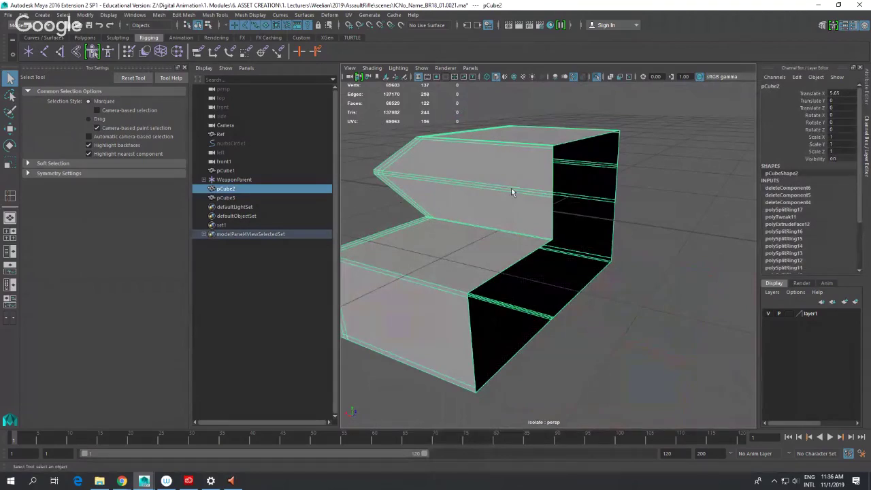
pyautogui.click(421, 68)
pyautogui.moveTo(439, 86)
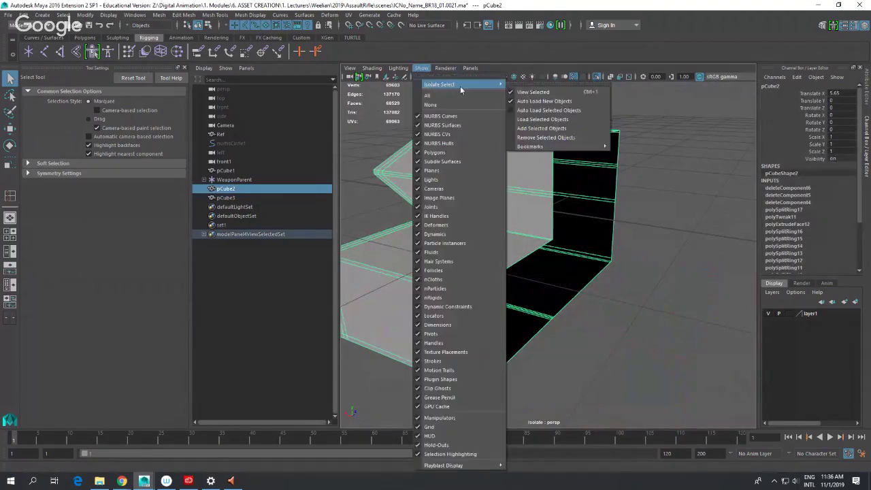
pyautogui.click(559, 90)
pyautogui.press('f')
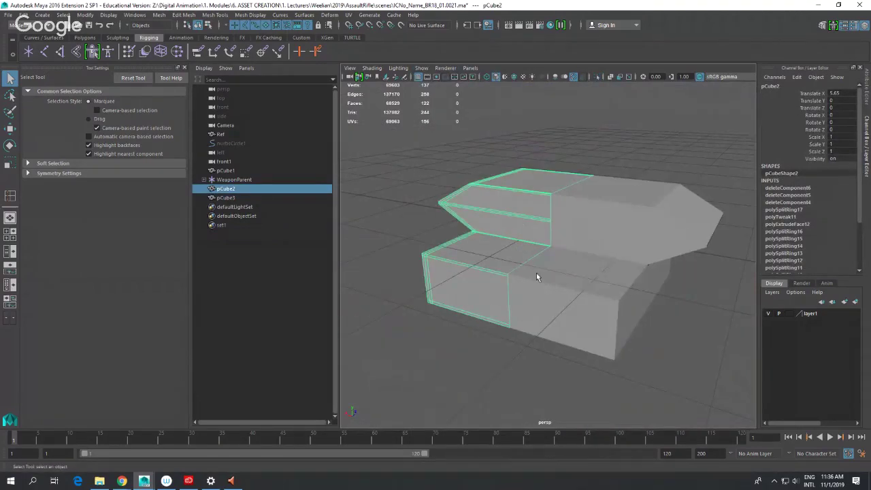
pyautogui.click(617, 325)
pyautogui.keyDown('alt'); pyautogui.moveTo(545, 337); pyautogui.dragTo(638, 316); pyautogui.keyUp('alt')
pyautogui.click(543, 306)
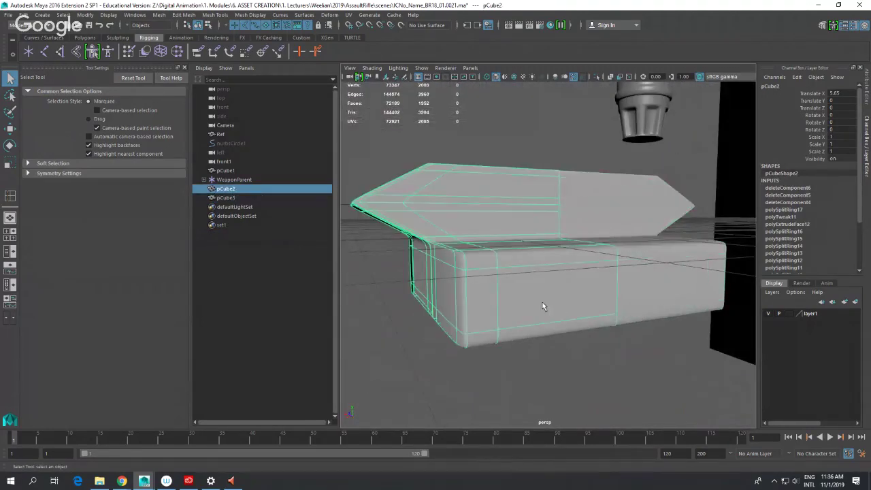
# - Delete the large outer end faces of the extended base, together with the strip along their lower edge
pyautogui.moveTo(491, 266); pyautogui.dragTo(491, 269, button='right')
pyautogui.click(528, 286)
pyautogui.click(497, 334)
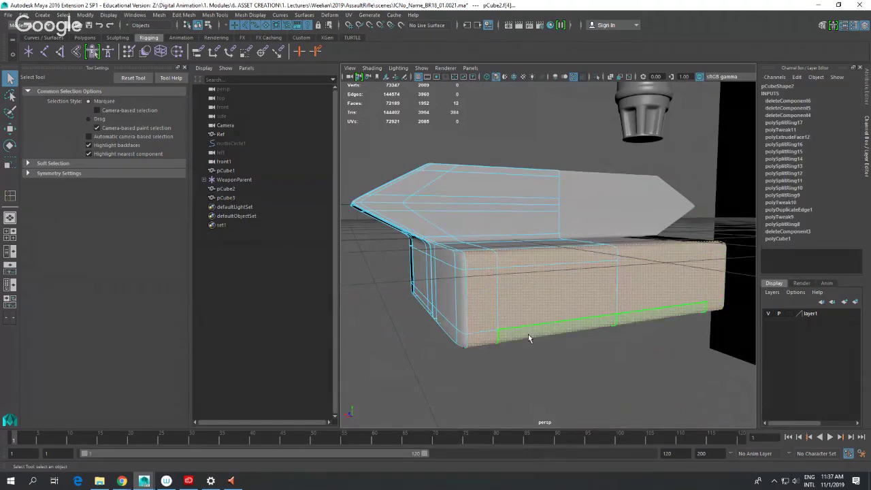
pyautogui.press('Delete')
# - In unsmoothed display, delete the narrow vertical strip and lower corner faces left at the base's open end
pyautogui.scroll(3, 578, 352)
pyautogui.keyDown('alt'); pyautogui.moveTo(584, 357); pyautogui.dragTo(490, 228); pyautogui.keyUp('alt')
pyautogui.press('1')
pyautogui.scroll(4, 624, 355)
pyautogui.moveTo(461, 176); pyautogui.dragTo(461, 195, button='right')
pyautogui.click(461, 177)
pyautogui.keyDown('shift'); pyautogui.click(463, 193); pyautogui.keyUp('shift')
pyautogui.keyDown('shift'); pyautogui.click(471, 312); pyautogui.keyUp('shift')
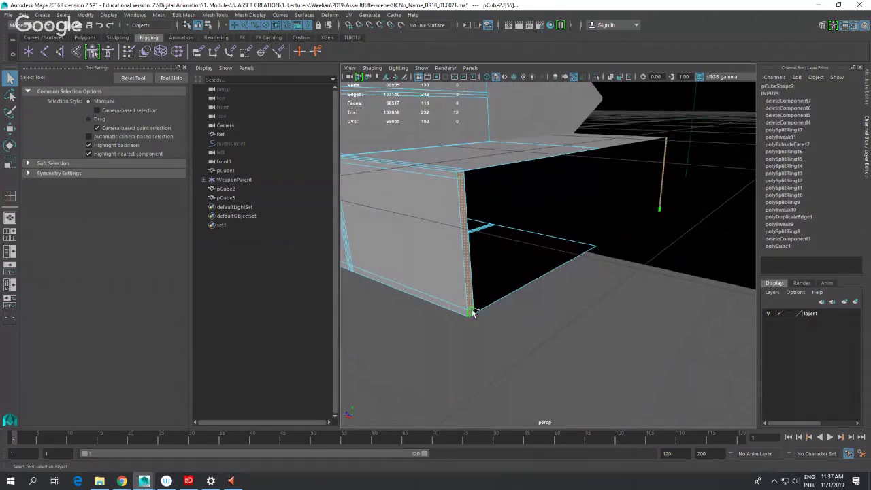
pyautogui.click(477, 313)
# - Insert a support edge loop across the extended base close to its open end, using Relative distance from edge
pyautogui.keyDown('alt'); pyautogui.moveTo(529, 307); pyautogui.dragTo(553, 224); pyautogui.keyUp('alt')
pyautogui.moveTo(554, 220); pyautogui.dragTo(555, 199, button='right')
pyautogui.doubleClick(558, 241)
pyautogui.keyDown('shift'); pyautogui.moveTo(559, 241); pyautogui.dragTo(553, 312, button='right'); pyautogui.keyUp('shift')
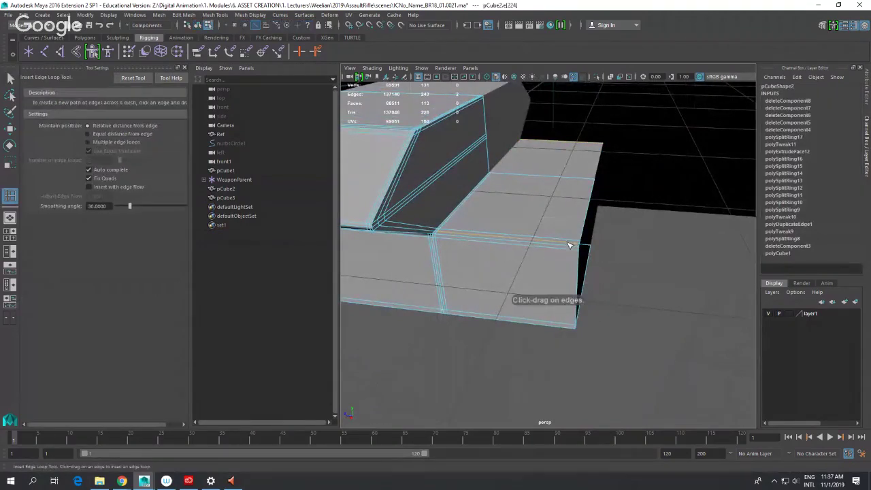
pyautogui.moveTo(576, 253); pyautogui.dragTo(637, 256)
# - Delete all the end faces on the opposite end of the base, including the narrow corner and lower edge strips
pyautogui.keyDown('alt'); pyautogui.moveTo(617, 256); pyautogui.dragTo(565, 232); pyautogui.keyUp('alt')
pyautogui.moveTo(536, 184); pyautogui.dragTo(524, 206, button='right')
pyautogui.press('q')
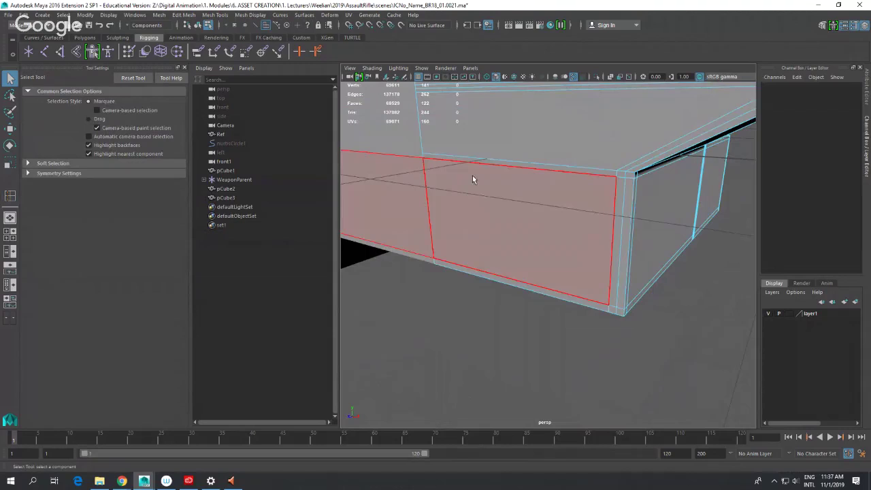
pyautogui.click(473, 177)
pyautogui.keyDown('shift'); pyautogui.click(628, 216); pyautogui.keyUp('shift')
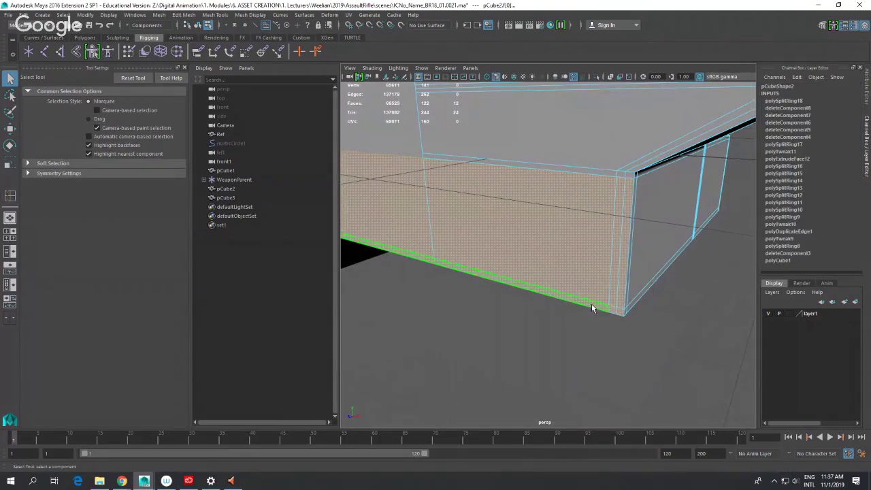
pyautogui.press('Delete')
# - Return the original half to object mode and delete its construction history
pyautogui.scroll(-5, 599, 303)
pyautogui.moveTo(606, 299)
pyautogui.keyDown('alt'); pyautogui.mouseDown()
pyautogui.moveTo(521, 293)
pyautogui.moveTo(490, 318)
pyautogui.moveTo(607, 297)
pyautogui.mouseUp(); pyautogui.keyUp('alt')
pyautogui.scroll(3, 614, 254)
pyautogui.keyDown('alt'); pyautogui.moveTo(615, 256); pyautogui.dragTo(538, 253); pyautogui.keyUp('alt')
pyautogui.moveTo(508, 197); pyautogui.dragTo(550, 185, button='right')
pyautogui.keyDown('alt'); pyautogui.moveTo(586, 241); pyautogui.dragTo(664, 253); pyautogui.keyUp('alt')
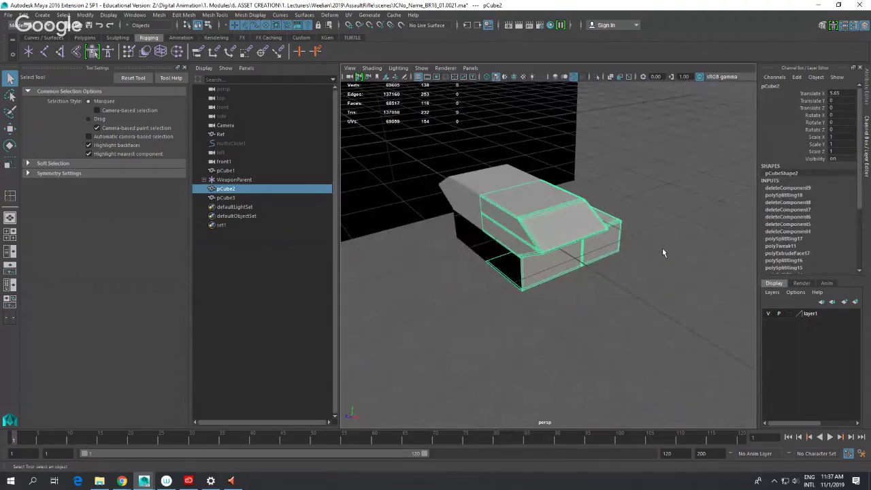
pyautogui.keyDown('alt'); pyautogui.moveTo(653, 218); pyautogui.dragTo(586, 232); pyautogui.keyUp('alt')
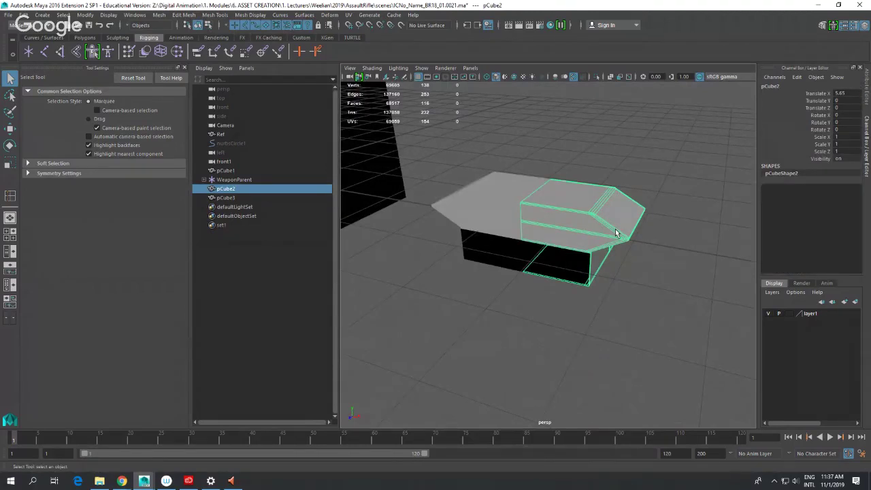
# - Select the original half and its mirrored copy and combine them into one mesh
pyautogui.click(636, 260)
pyautogui.keyDown('alt'); pyautogui.moveTo(636, 260); pyautogui.dragTo(512, 216); pyautogui.keyUp('alt')
pyautogui.click(528, 254)
pyautogui.keyDown('shift'); pyautogui.click(505, 209); pyautogui.keyUp('shift')
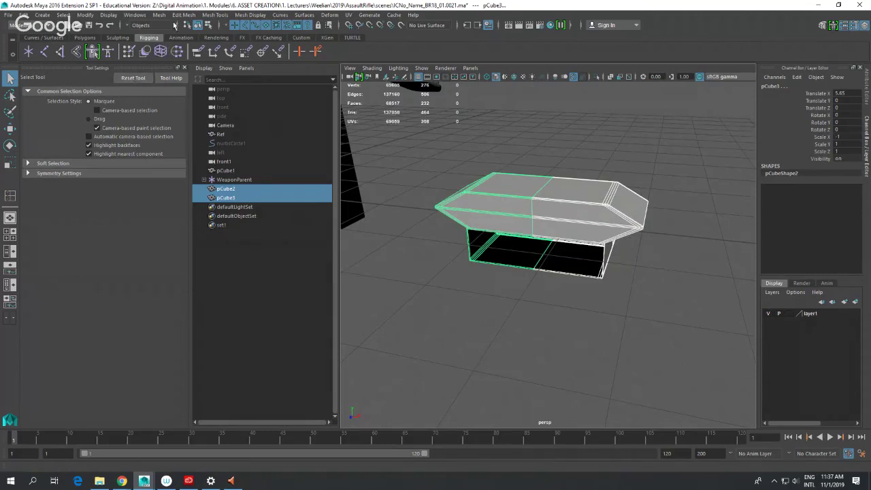
pyautogui.click(158, 15)
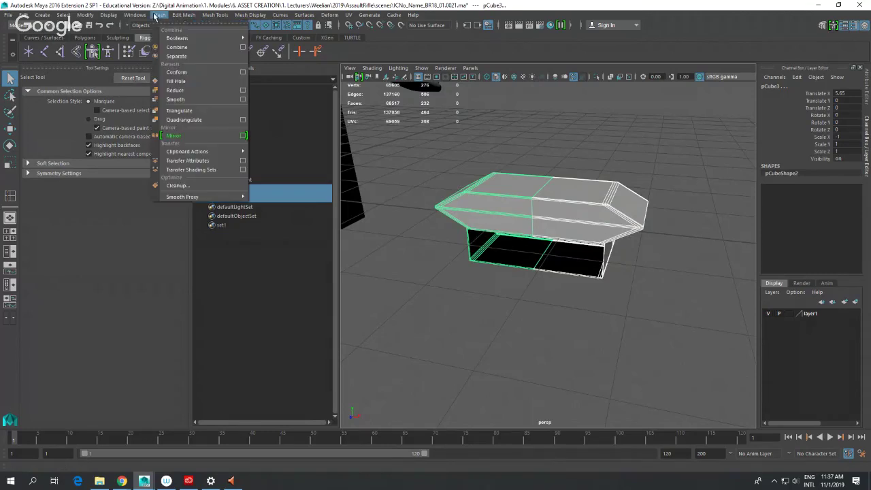
pyautogui.click(177, 47)
# - Switch the combined mesh to vertex mode and select the column of vertices along its centre seam
pyautogui.click(548, 169)
pyautogui.moveTo(548, 193); pyautogui.dragTo(586, 184, button='right')
pyautogui.keyDown('alt'); pyautogui.moveTo(576, 185); pyautogui.dragTo(571, 154); pyautogui.keyUp('alt')
pyautogui.moveTo(572, 158); pyautogui.dragTo(532, 131, button='right')
pyautogui.moveTo(531, 119); pyautogui.dragTo(584, 306)
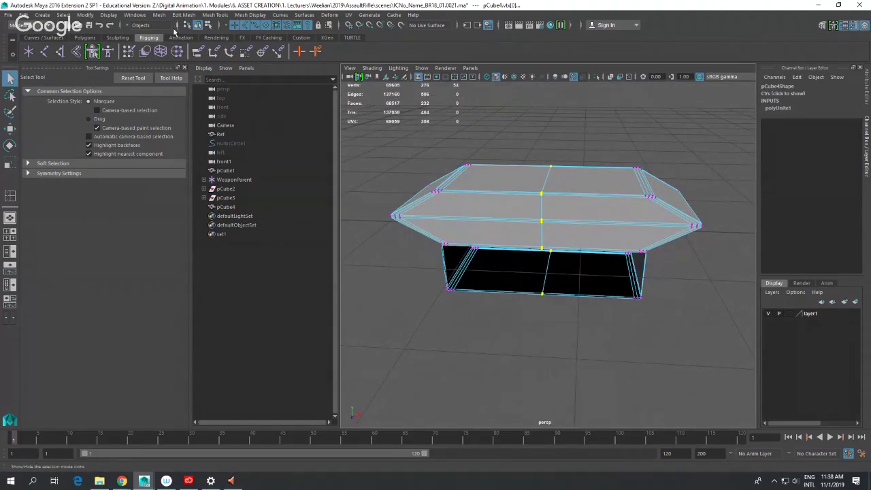
pyautogui.click(108, 15)
pyautogui.moveTo(133, 48)
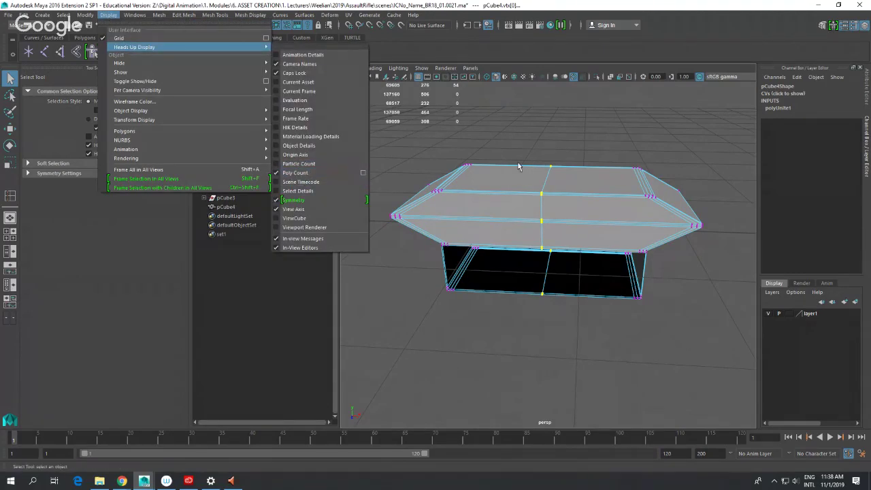
pyautogui.click(531, 146)
pyautogui.click(531, 145)
pyautogui.keyDown('alt'); pyautogui.moveTo(556, 147); pyautogui.dragTo(559, 145); pyautogui.keyUp('alt')
# - Reselect the centre seam vertices of the combined mesh and switch to the front view
pyautogui.moveTo(511, 131); pyautogui.dragTo(576, 322)
pyautogui.keyDown('alt'); pyautogui.moveTo(575, 322); pyautogui.dragTo(589, 277); pyautogui.keyUp('alt')
pyautogui.scroll(4, 587, 310)
pyautogui.keyDown('alt'); pyautogui.moveTo(543, 115); pyautogui.dragTo(550, 141); pyautogui.keyUp('alt')
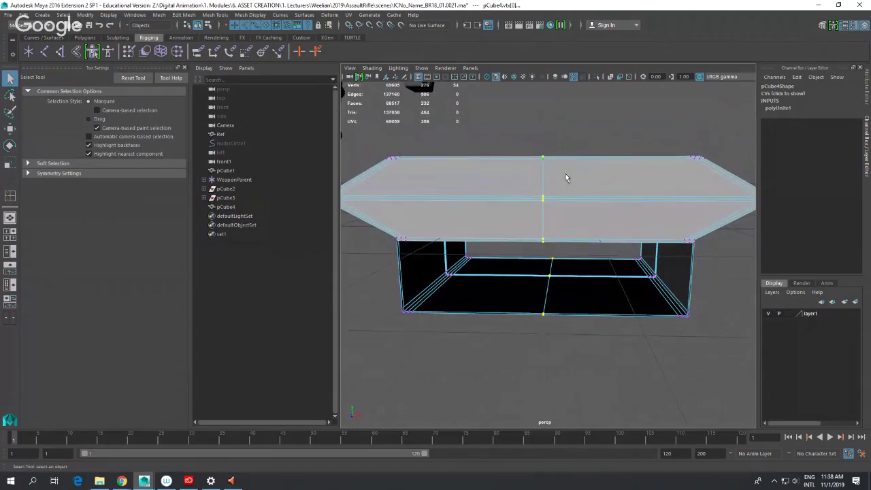
pyautogui.press('space')
pyautogui.moveTo(567, 191); pyautogui.dragTo(568, 212)
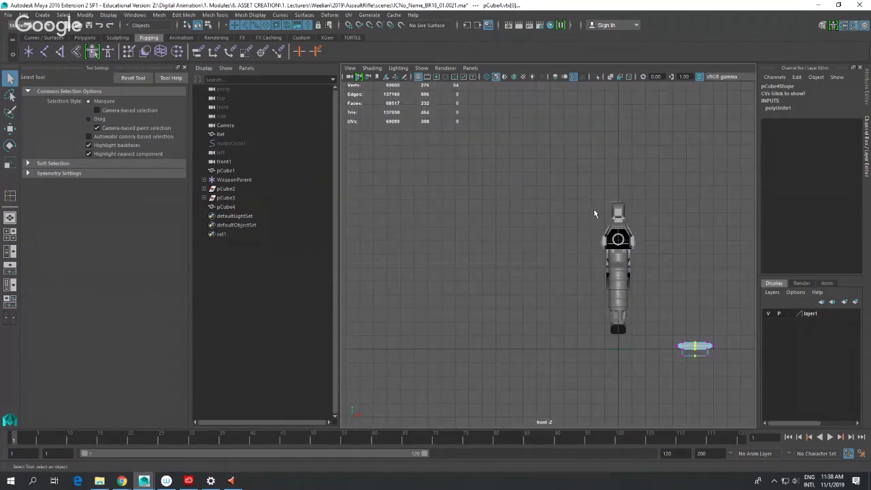
# - Show the combined mesh in wireframe and scale the selected centre seam vertices along the X axis
pyautogui.press('f')
pyautogui.press('4')
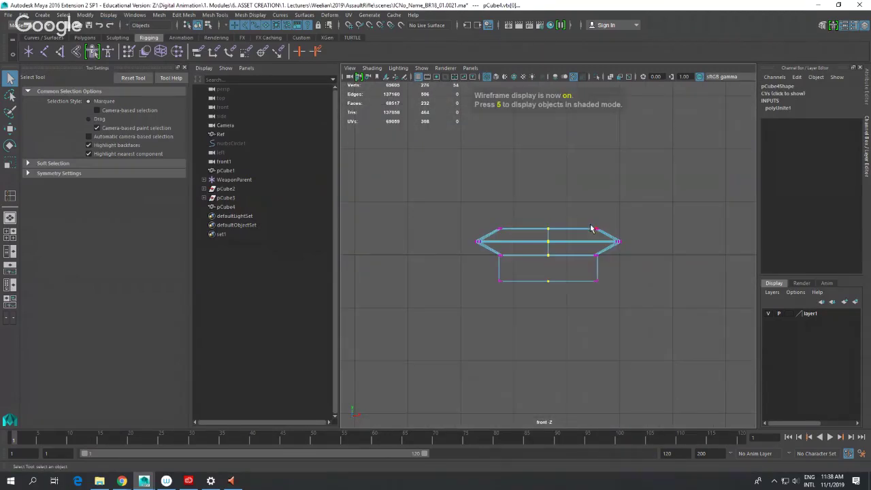
pyautogui.scroll(2, 578, 235)
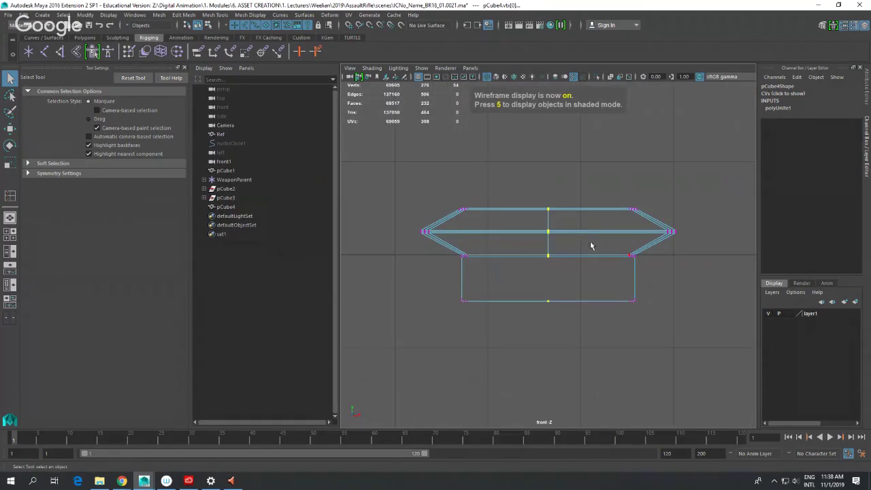
pyautogui.press('e')
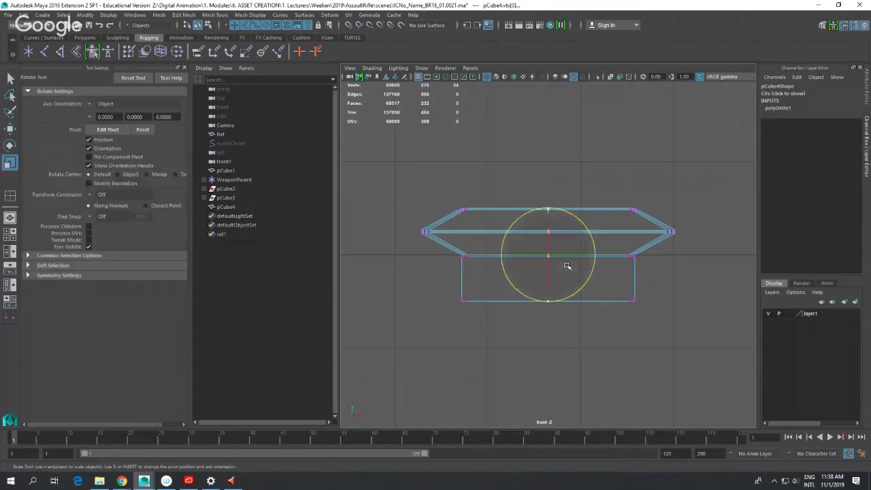
pyautogui.press('r')
pyautogui.click(589, 257)
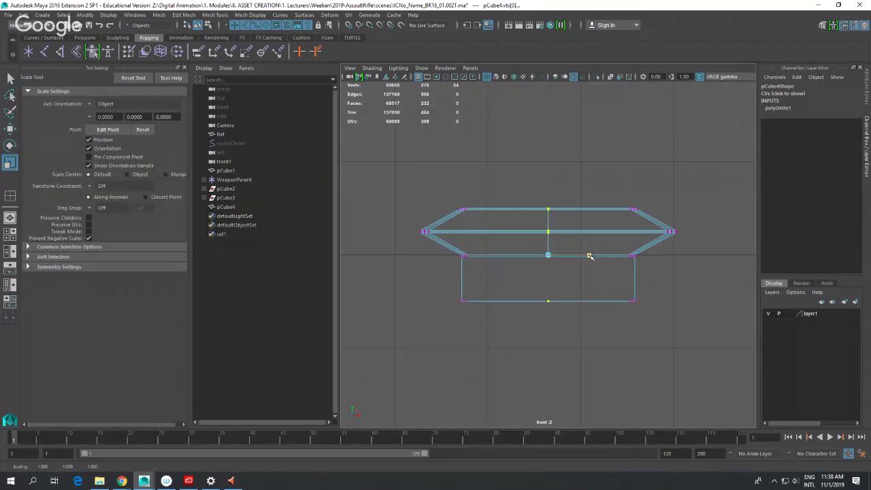
pyautogui.moveTo(551, 258); pyautogui.dragTo(582, 253)
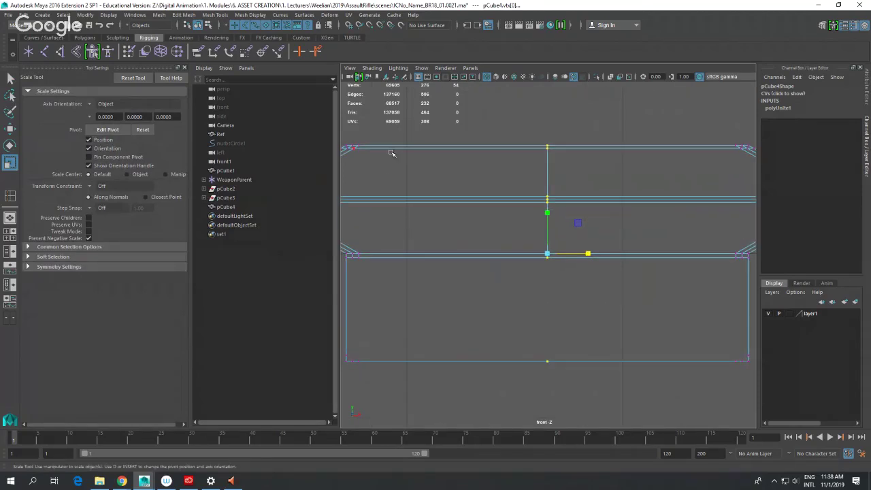
# - Merge the selected centre seam vertices using a threshold of 0.01
pyautogui.click(189, 15)
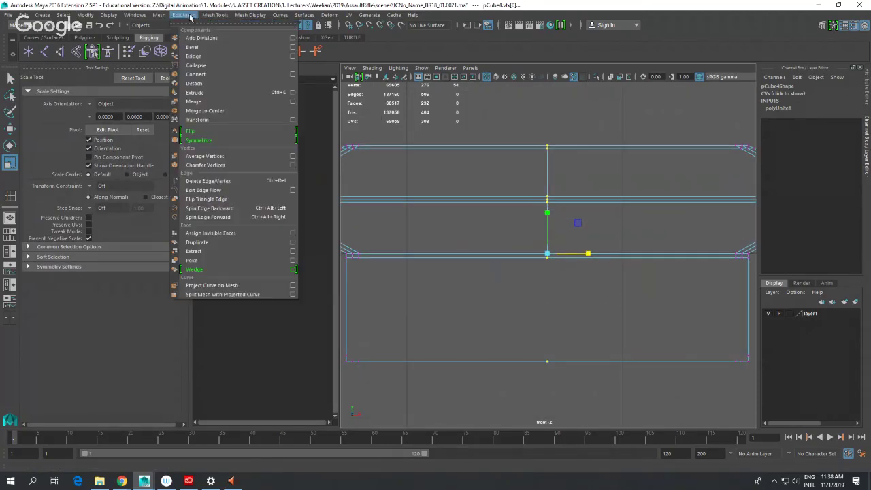
pyautogui.click(189, 16)
pyautogui.click(189, 16)
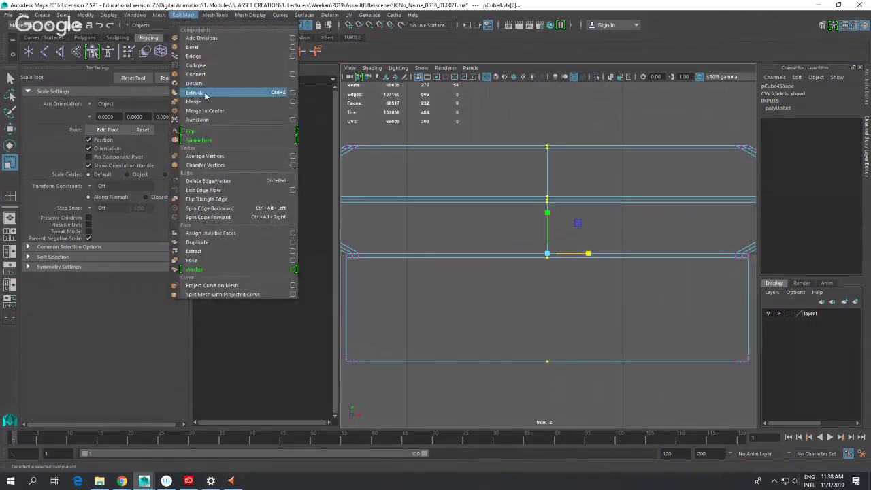
pyautogui.click(292, 102)
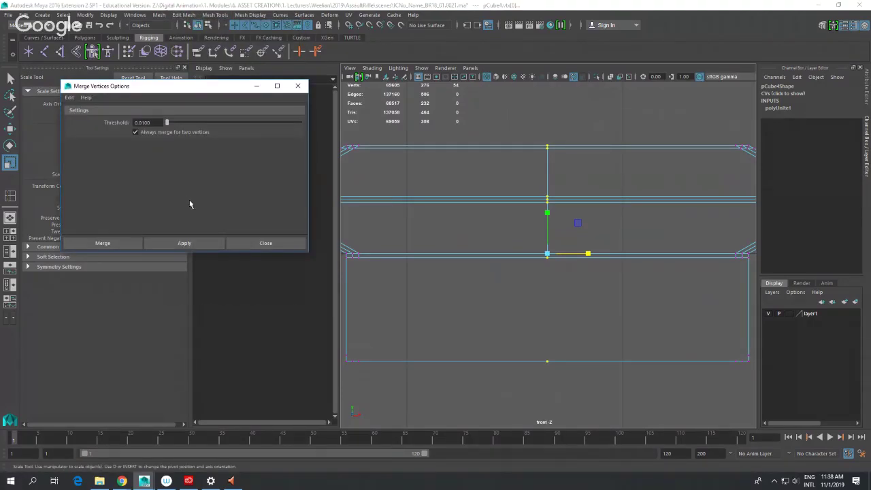
pyautogui.click(185, 243)
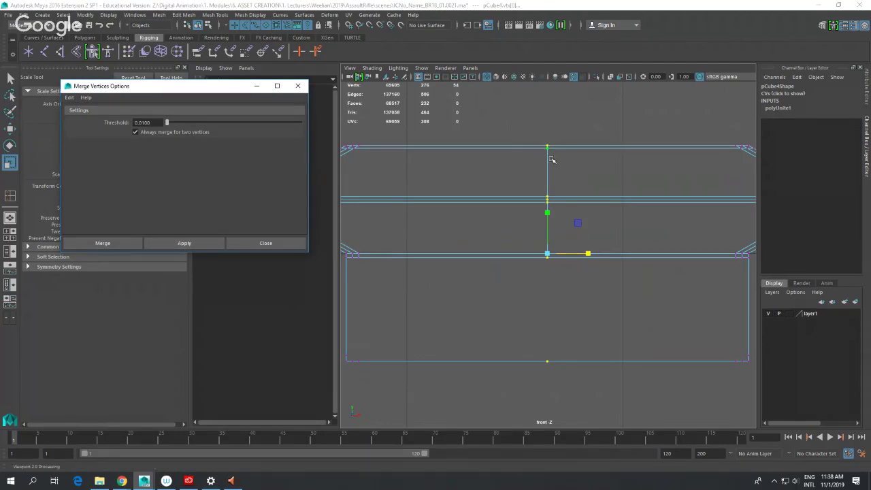
pyautogui.click(105, 243)
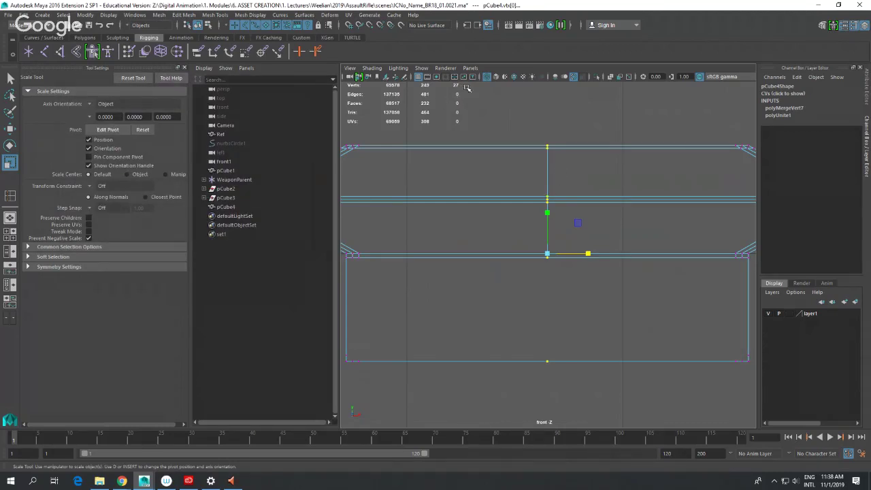
# - Return the merged mesh to object mode and examine it in the shaded perspective view
pyautogui.moveTo(591, 190); pyautogui.dragTo(606, 180, button='right')
pyautogui.press('space')
pyautogui.moveTo(614, 204); pyautogui.dragTo(596, 204)
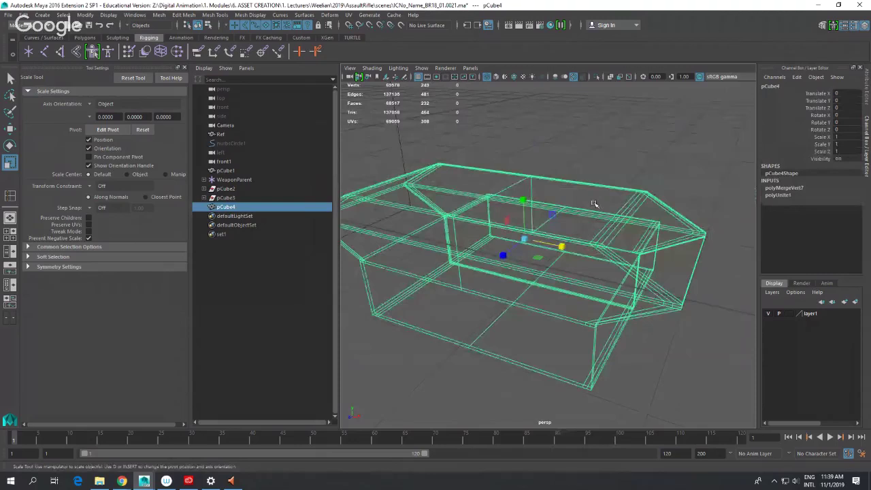
pyautogui.press('5')
pyautogui.scroll(-5, 556, 218)
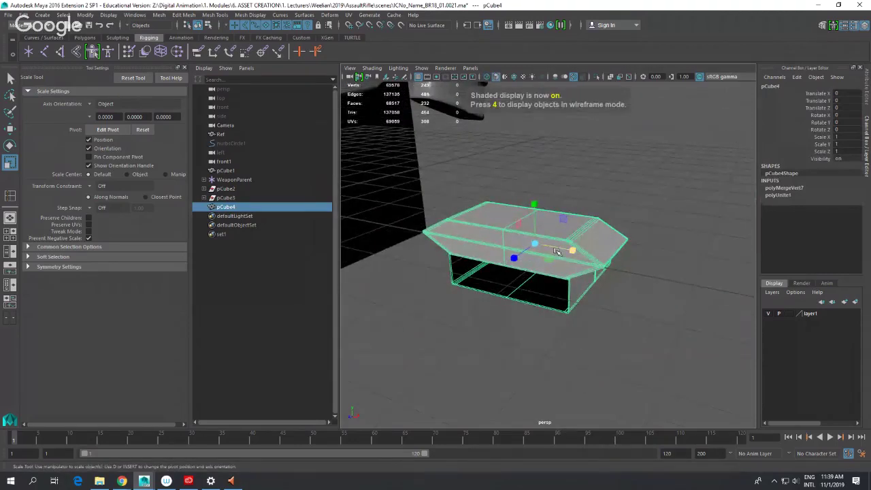
pyautogui.click(625, 224)
pyautogui.keyDown('alt'); pyautogui.moveTo(625, 223); pyautogui.dragTo(579, 241); pyautogui.keyUp('alt')
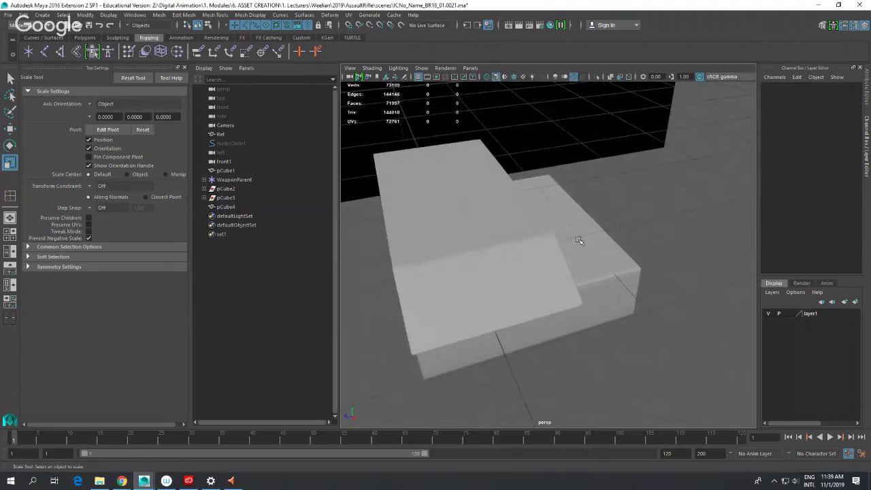
pyautogui.keyDown('alt'); pyautogui.moveTo(523, 259); pyautogui.dragTo(521, 255); pyautogui.keyUp('alt')
pyautogui.click(521, 254)
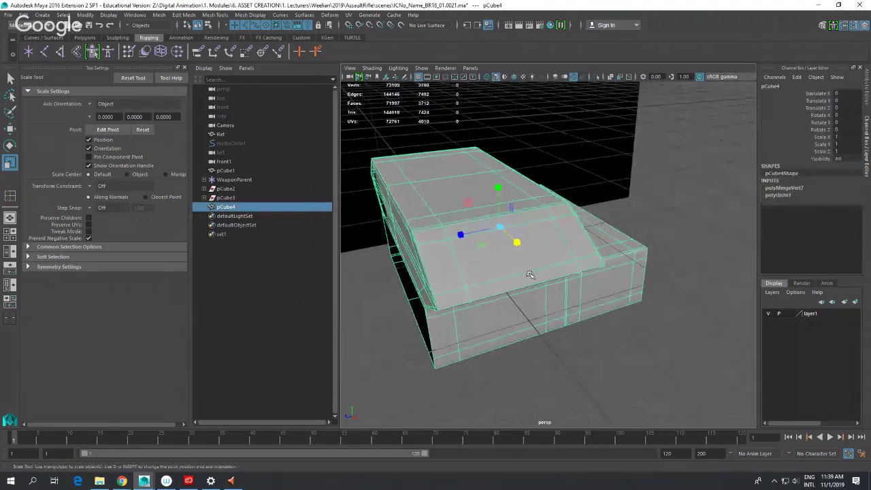
pyautogui.keyDown('alt'); pyautogui.moveTo(551, 249); pyautogui.dragTo(565, 259); pyautogui.keyUp('alt')
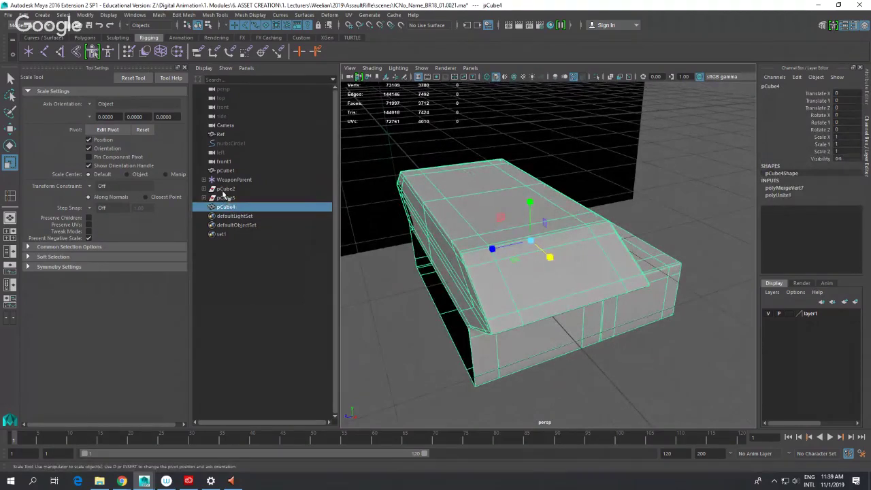
# - Delete the construction history of pCube4 and remove the leftover pCube2 node from the scene
pyautogui.click(226, 197)
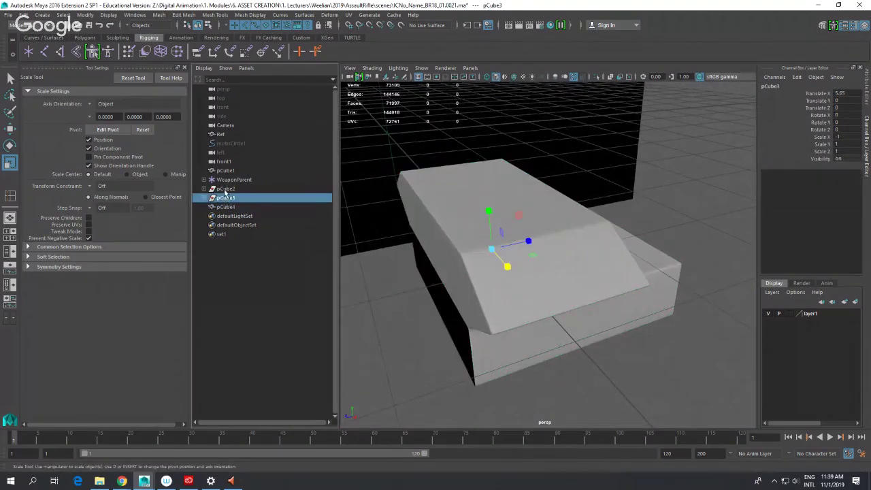
pyautogui.click(228, 207)
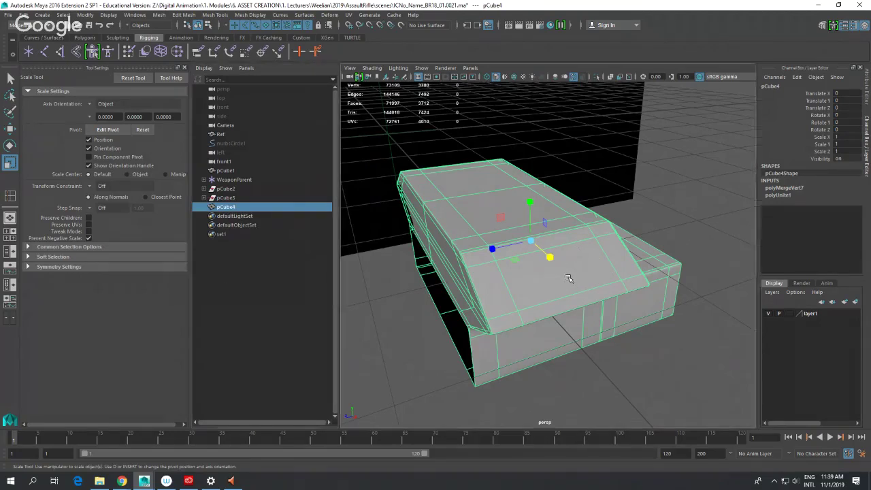
pyautogui.hotkey('alt', 'shift', 'd')
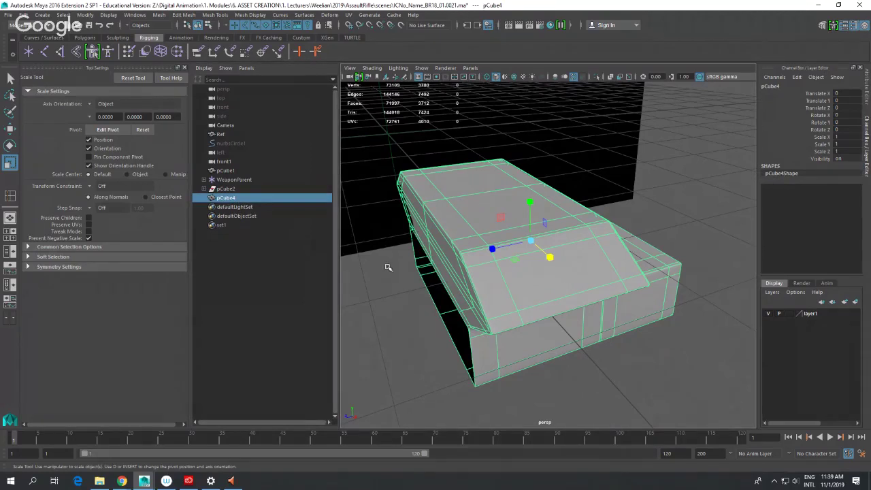
pyautogui.click(225, 189)
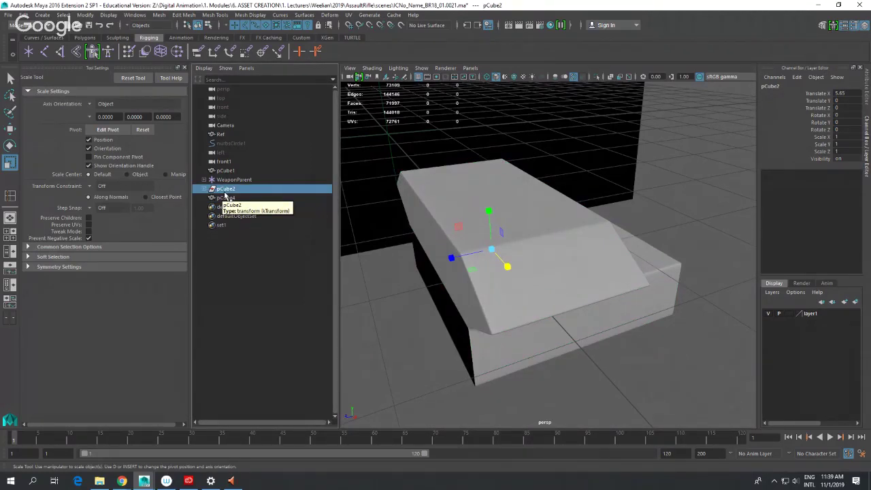
pyautogui.press('Delete')
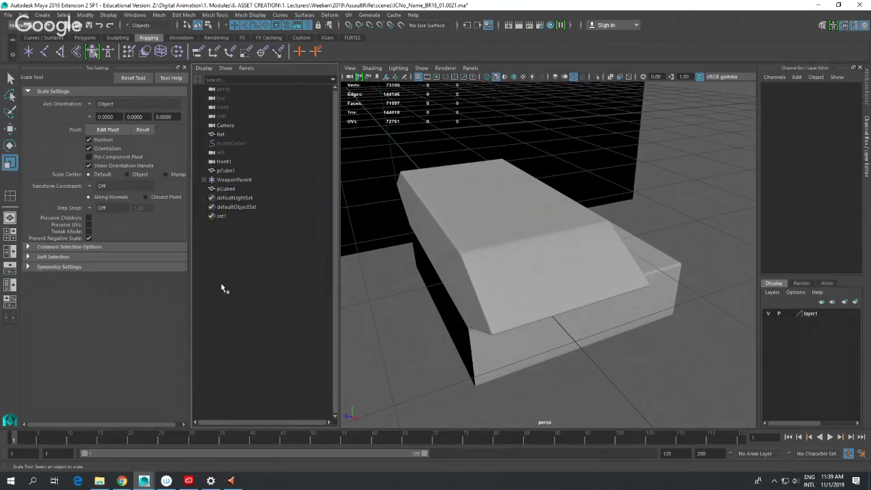
# - Hide the tool settings and open the Duplicate Special options for the merged rail mesh, with the Move tool active
pyautogui.click(185, 68)
pyautogui.scroll(-2, 439, 277)
pyautogui.click(440, 276)
pyautogui.keyDown('alt'); pyautogui.moveTo(440, 276); pyautogui.dragTo(334, 232); pyautogui.keyUp('alt')
pyautogui.click(24, 15)
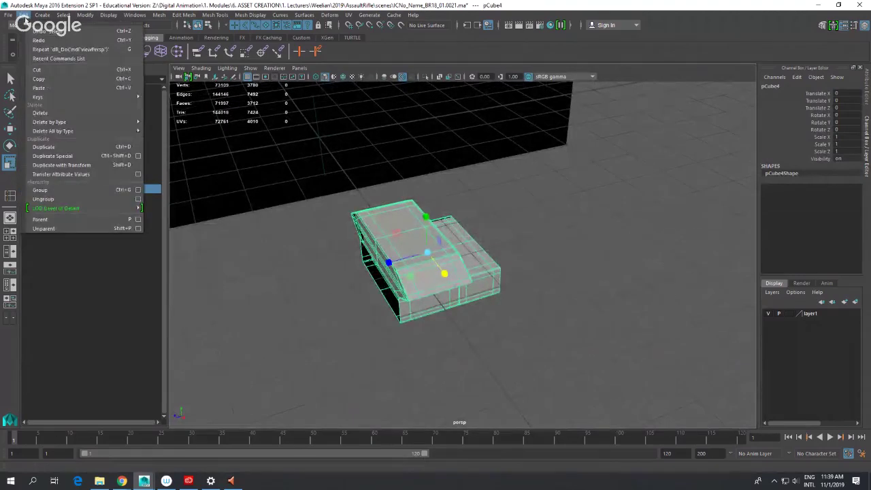
pyautogui.click(139, 156)
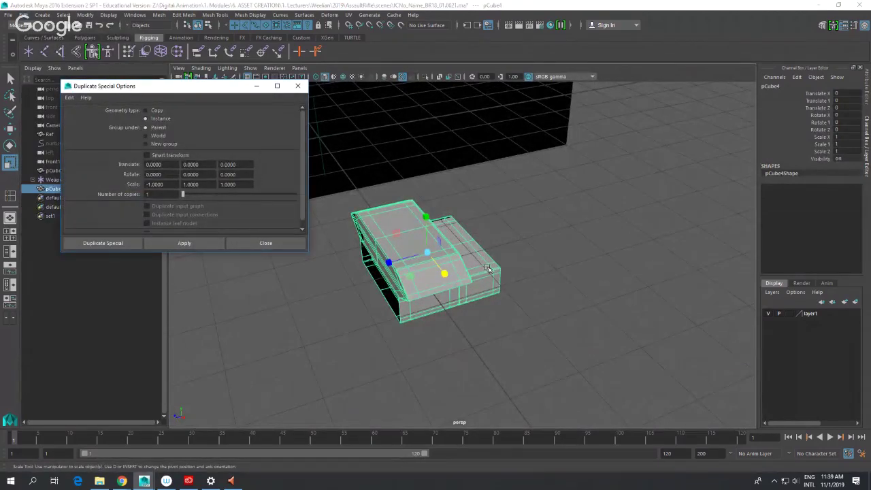
pyautogui.click(489, 265)
pyautogui.press('w')
pyautogui.click(510, 245)
pyautogui.click(455, 261)
pyautogui.click(429, 253)
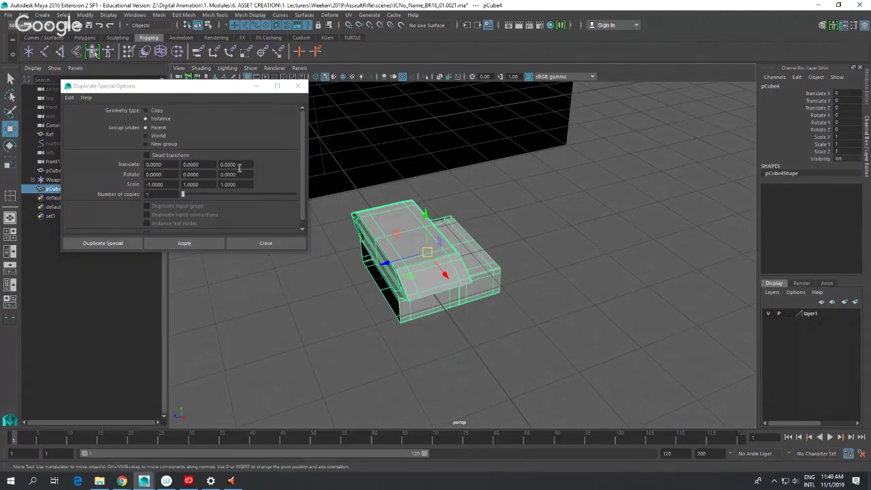
# - Reset the duplication options, choose Instance geometry, and set the Z translation to -1 with 2 copies
pyautogui.moveTo(169, 185); pyautogui.dragTo(127, 186)
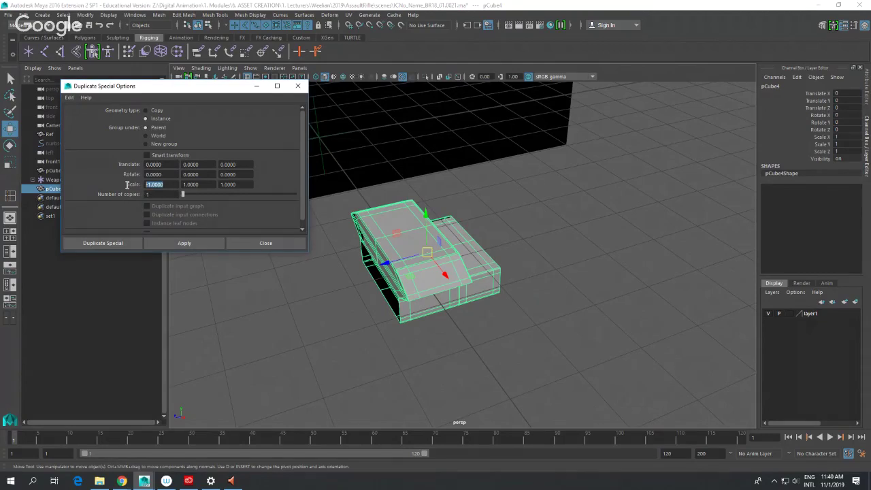
pyautogui.write('1')
pyautogui.press('Return')
pyautogui.click(70, 97)
pyautogui.click(83, 113)
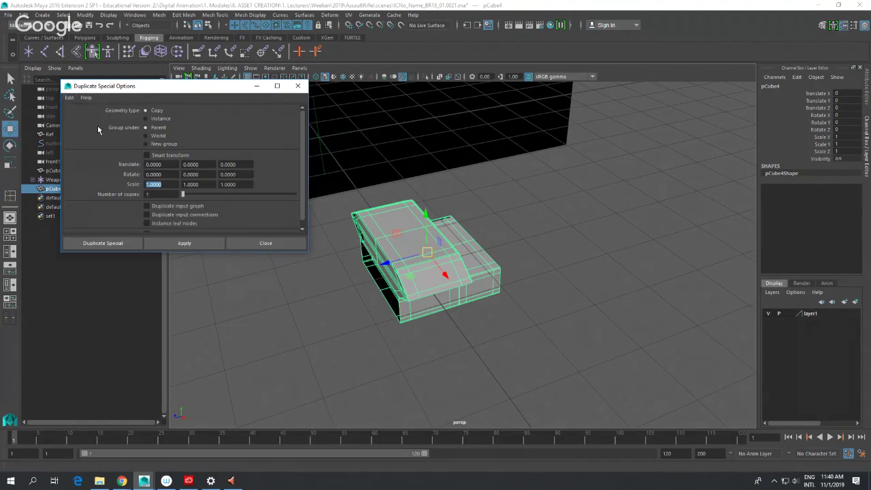
pyautogui.click(146, 119)
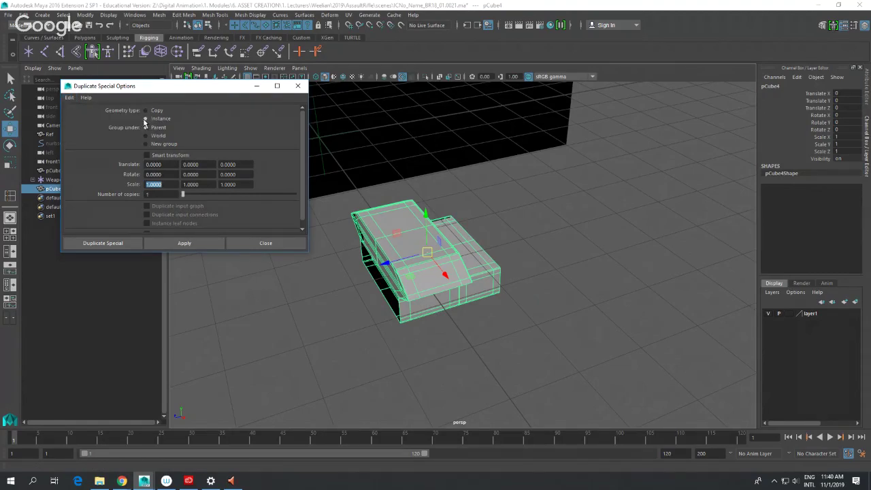
pyautogui.click(245, 166)
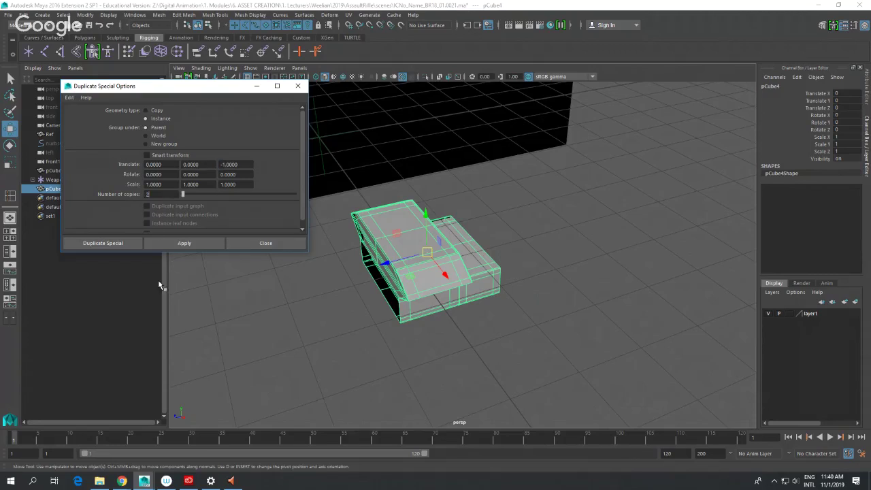
# - Try duplicating the rail segment as two instances spaced -1 apart along Z
pyautogui.click(113, 243)
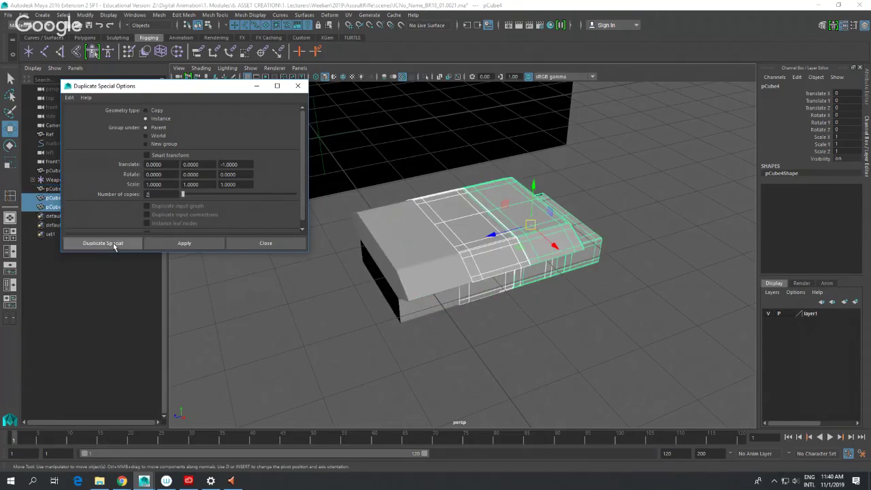
pyautogui.keyDown('alt'); pyautogui.moveTo(428, 325); pyautogui.dragTo(525, 283); pyautogui.keyUp('alt')
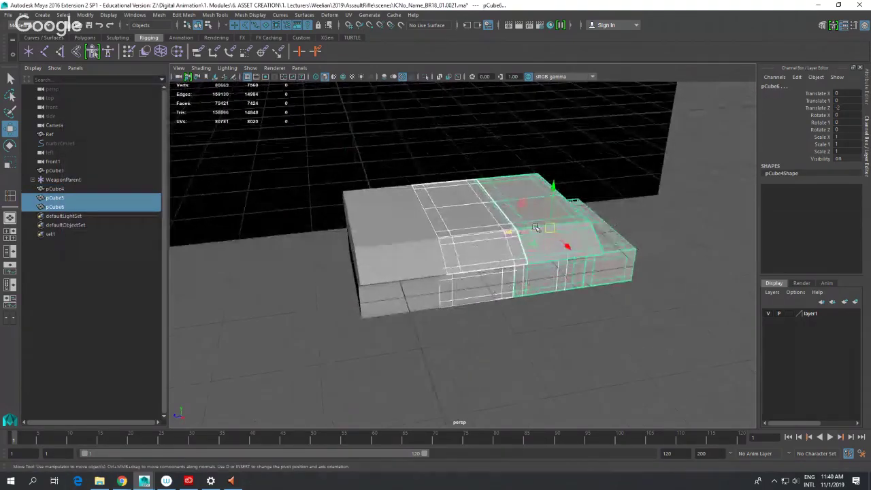
pyautogui.hotkey('ctrl', 'z')
pyautogui.click(599, 298)
# - Select the rail mesh and rename it Picatinny_Rail_01
pyautogui.click(463, 286)
pyautogui.doubleClick(61, 189)
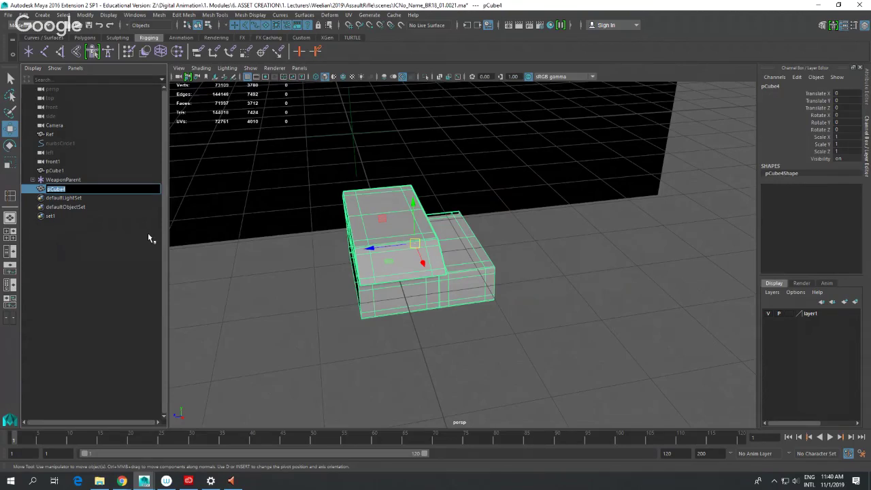
pyautogui.write('Picatinny_Rail_01')
pyautogui.press('Return')
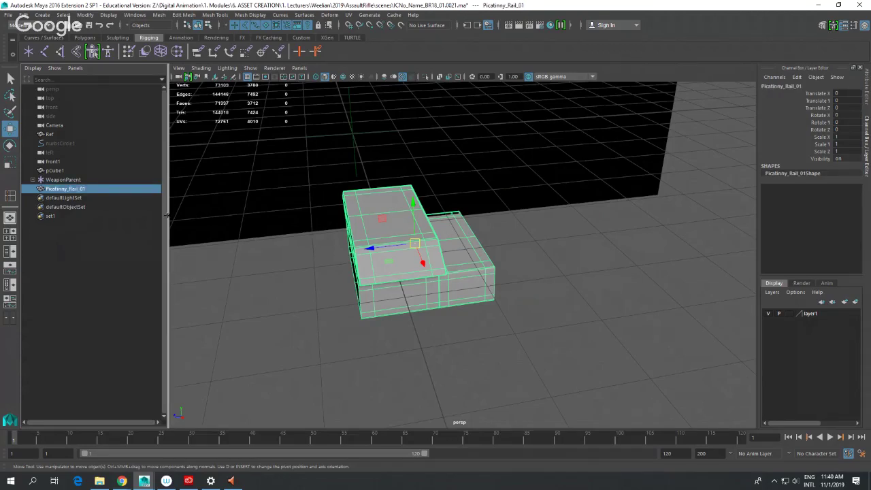
# - Duplicate Picatinny_Rail_01 as two instances with a Z translation of -1.5, keeping the new instances selected
pyautogui.click(23, 15)
pyautogui.moveTo(52, 125)
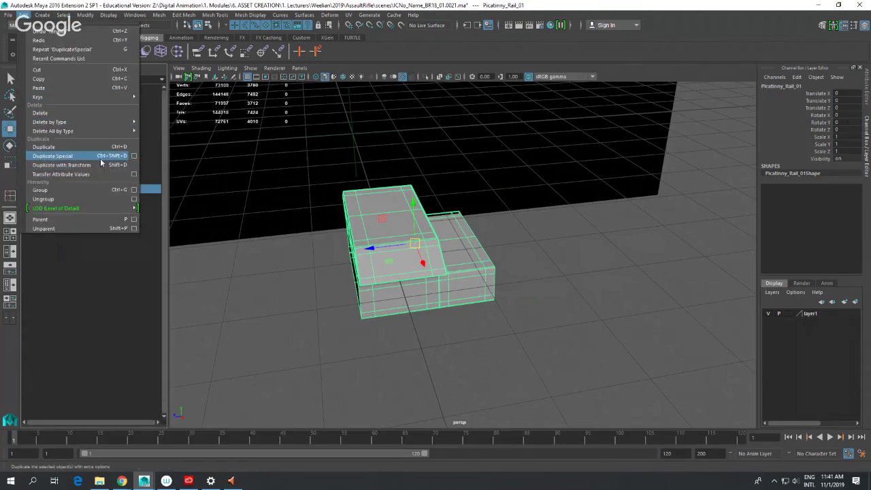
pyautogui.click(134, 156)
pyautogui.moveTo(245, 164); pyautogui.dragTo(204, 163)
pyautogui.write('-1.5')
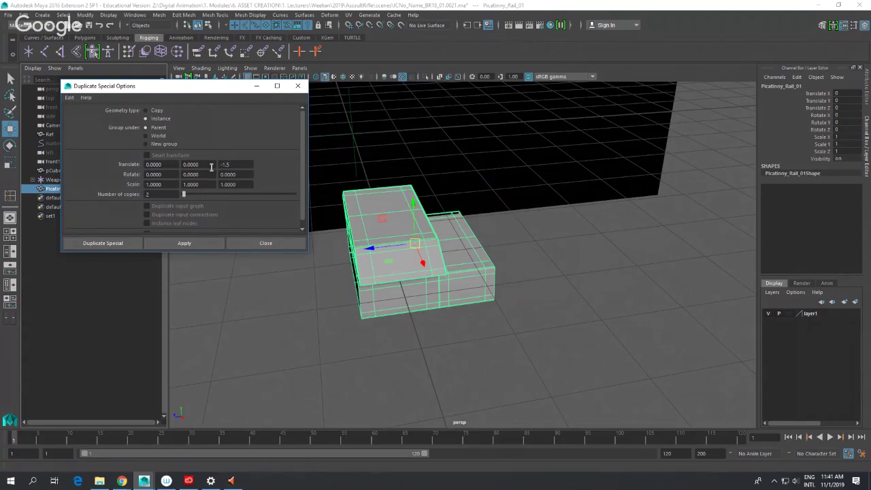
pyautogui.click(113, 242)
pyautogui.keyDown('alt'); pyautogui.moveTo(393, 254); pyautogui.dragTo(479, 279); pyautogui.keyUp('alt')
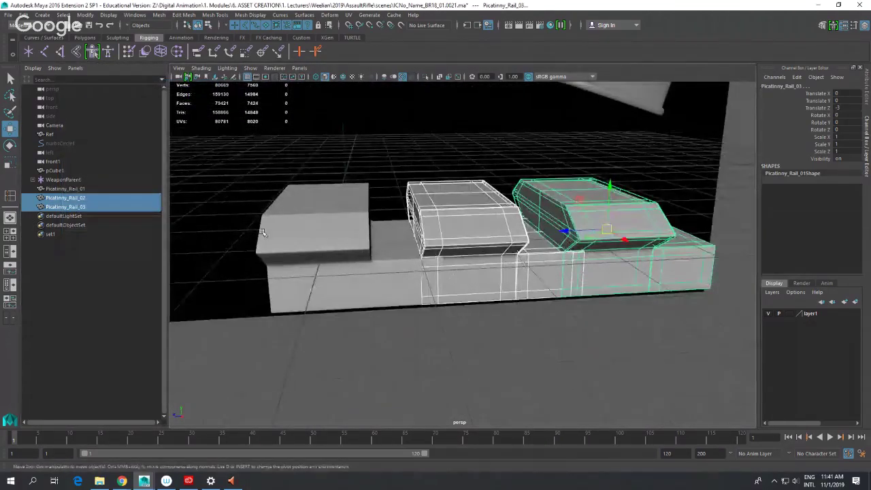
pyautogui.click(538, 335)
pyautogui.hotkey('ctrl', 'z')
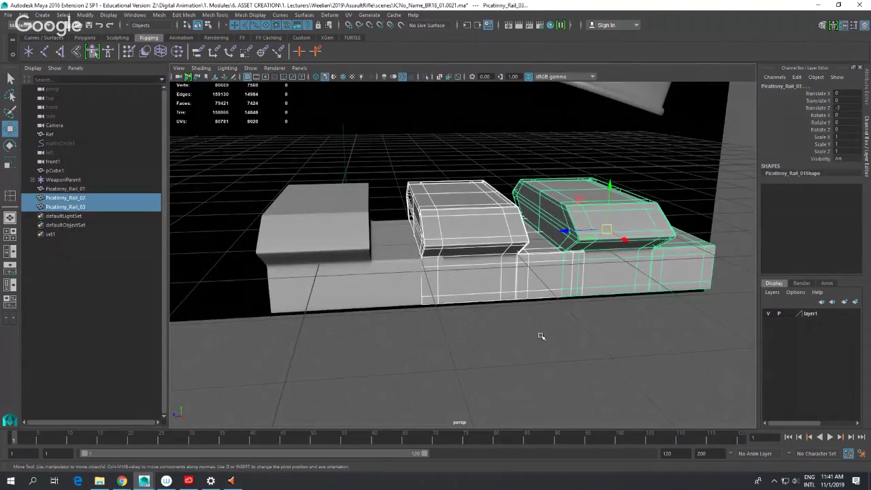
# - Undo the last duplication and duplicate Picatinny_Rail_01 as two instances with a Z translation of -1.6
pyautogui.hotkey('ctrl', 'z')
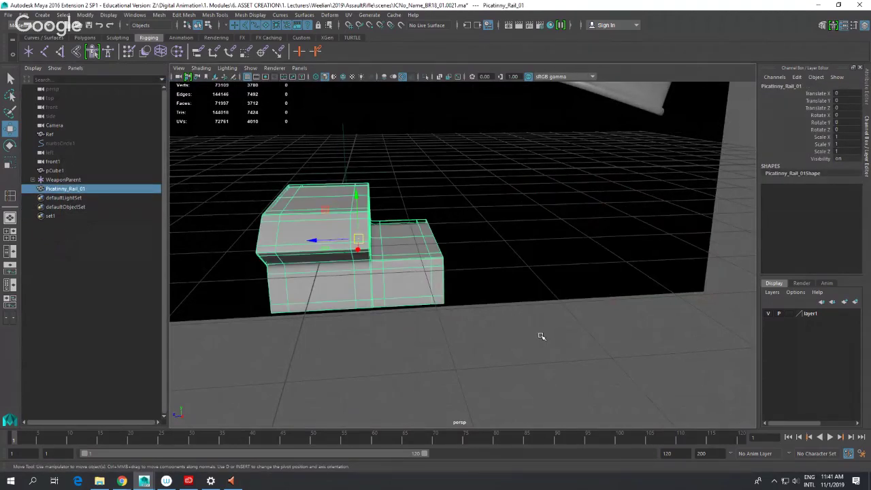
pyautogui.click(24, 14)
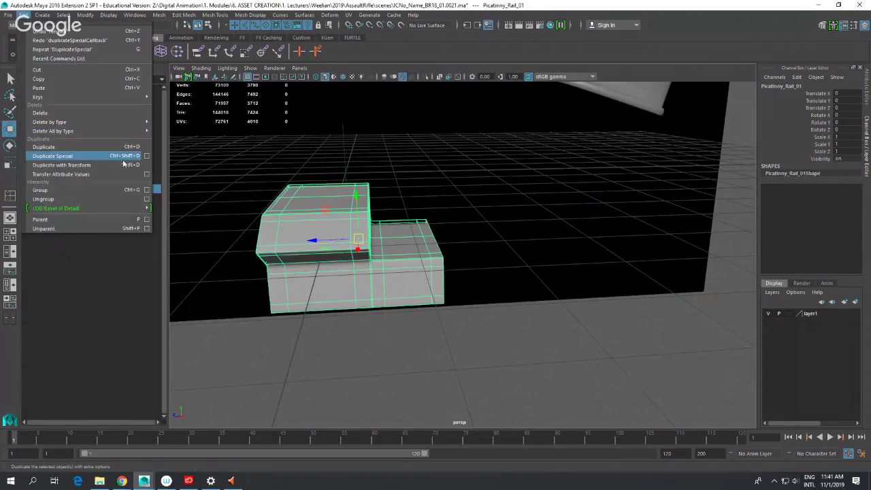
pyautogui.click(147, 155)
pyautogui.moveTo(240, 167); pyautogui.dragTo(208, 164)
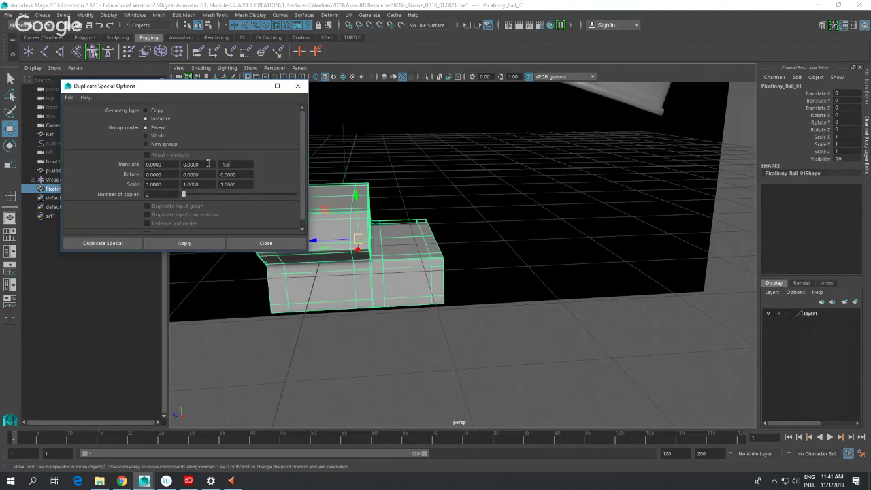
pyautogui.write('-1.6')
pyautogui.click(122, 243)
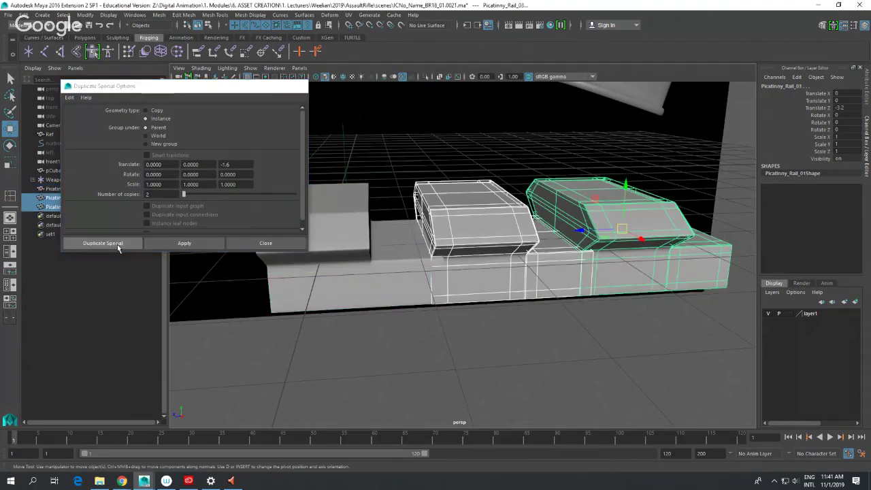
# - In wireframe, move Picatinny_Rail_01's end vertices along Z to shorten its overlap with the neighbouring segment
pyautogui.keyDown('alt'); pyautogui.moveTo(310, 246); pyautogui.dragTo(486, 244); pyautogui.keyUp('alt')
pyautogui.scroll(-5, 440, 238)
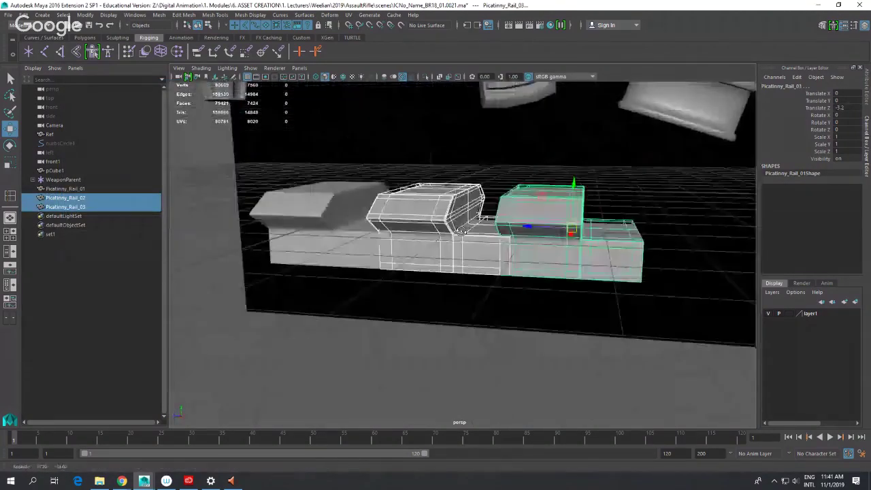
pyautogui.scroll(2, 486, 243)
pyautogui.keyDown('alt'); pyautogui.moveTo(558, 249); pyautogui.dragTo(486, 244, button='middle'); pyautogui.keyUp('alt')
pyautogui.keyDown('alt'); pyautogui.moveTo(486, 244); pyautogui.dragTo(506, 248); pyautogui.keyUp('alt')
pyautogui.keyDown('alt'); pyautogui.moveTo(417, 230); pyautogui.dragTo(443, 236); pyautogui.keyUp('alt')
pyautogui.click(384, 247)
pyautogui.keyDown('alt'); pyautogui.moveTo(383, 247); pyautogui.dragTo(394, 239); pyautogui.keyUp('alt')
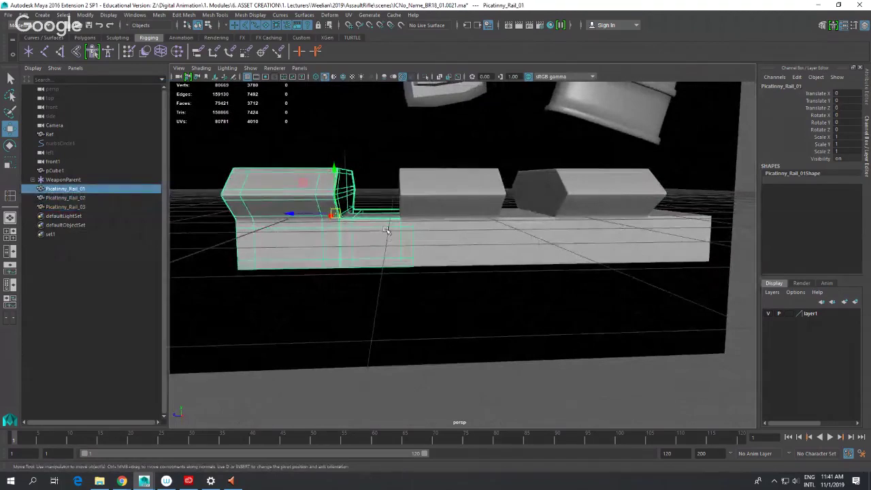
pyautogui.rightClick(366, 224)
pyautogui.click(326, 220)
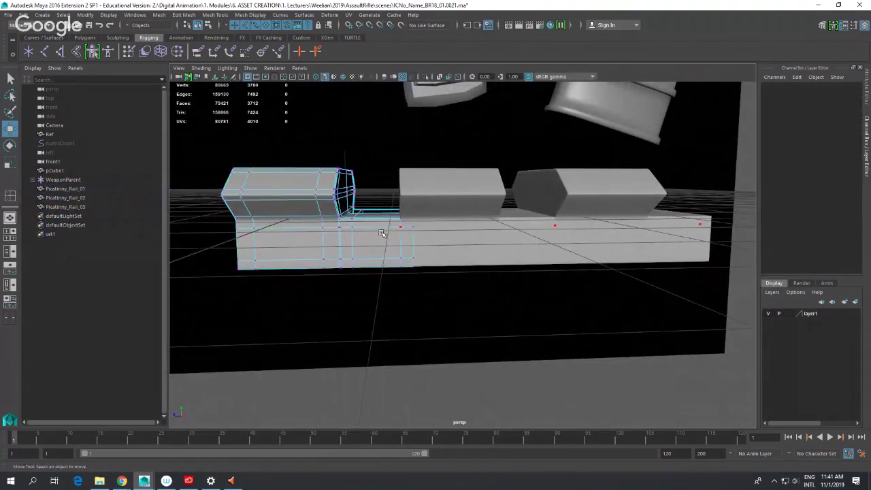
pyautogui.press('4')
pyautogui.moveTo(364, 195); pyautogui.dragTo(443, 318)
pyautogui.scroll(2, 443, 318)
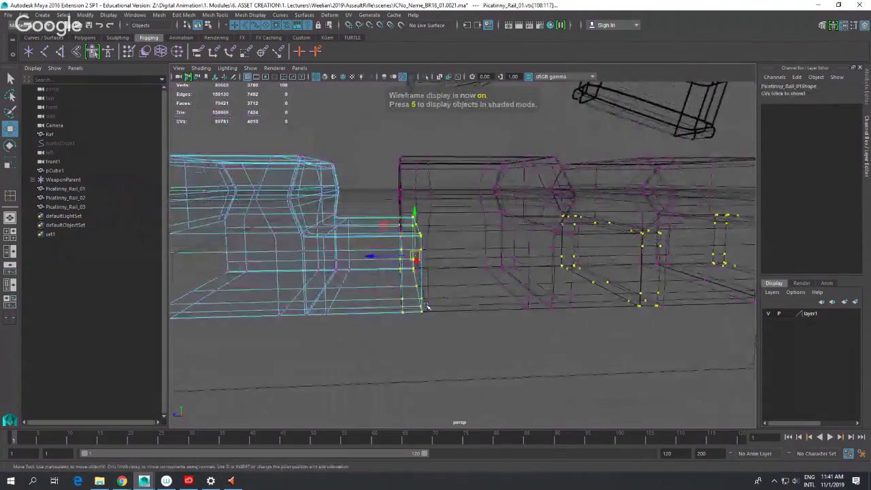
pyautogui.moveTo(369, 256); pyautogui.dragTo(355, 258)
# - In the side view, fine-tune the end vertices along Z to meet the neighbouring segment, with smooth preview turned off
pyautogui.scroll(3, 409, 235)
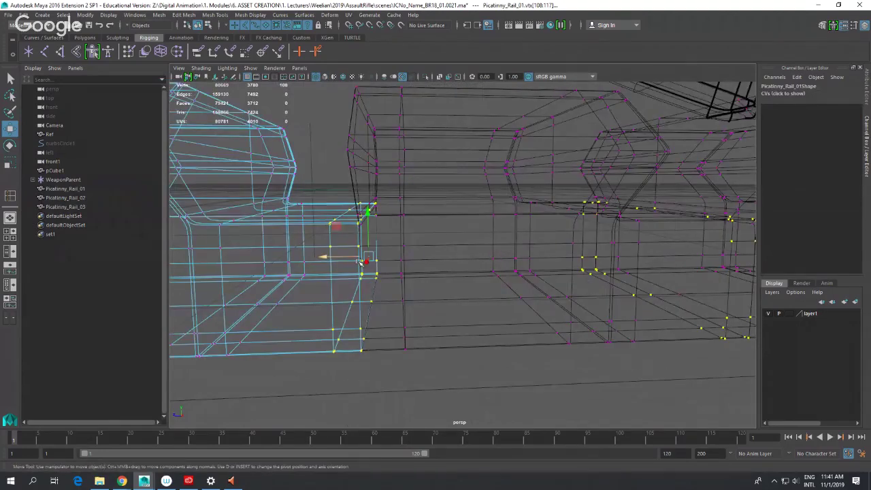
pyautogui.press('space')
pyautogui.moveTo(408, 230); pyautogui.dragTo(444, 225)
pyautogui.press('f')
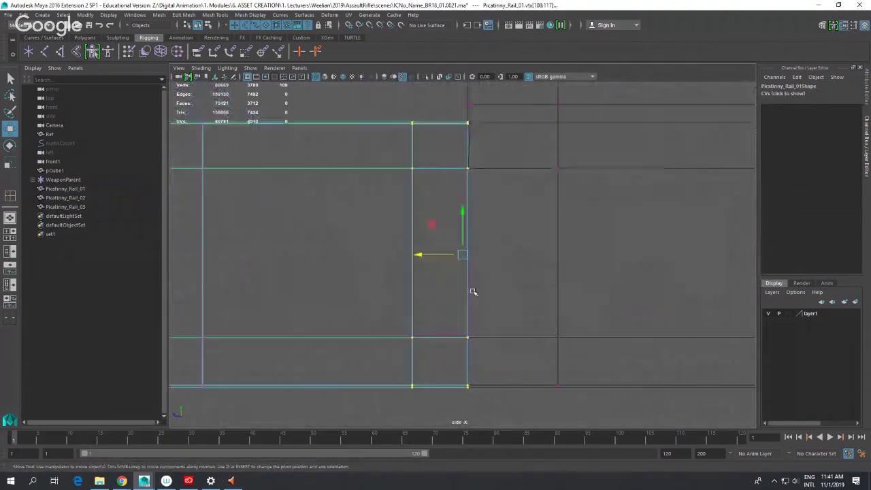
pyautogui.scroll(-5, 451, 279)
pyautogui.scroll(3, 453, 282)
pyautogui.scroll(5, 459, 277)
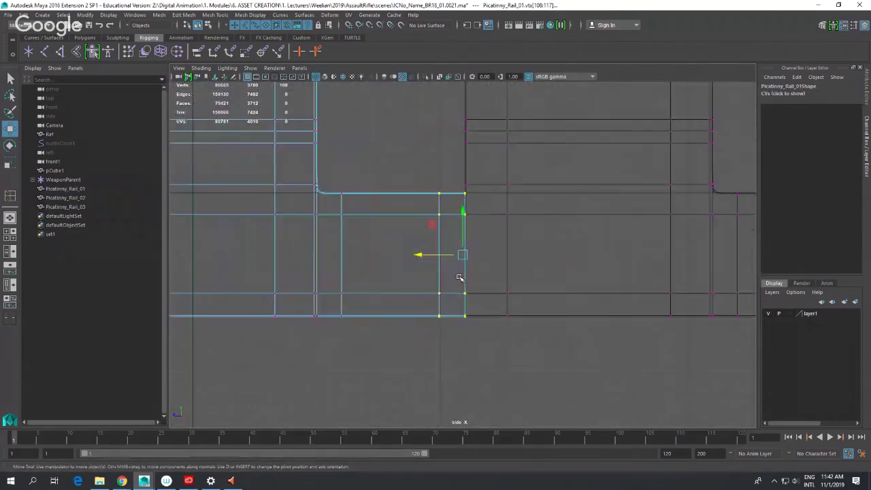
pyautogui.scroll(-1, 460, 276)
pyautogui.moveTo(432, 256); pyautogui.dragTo(435, 256)
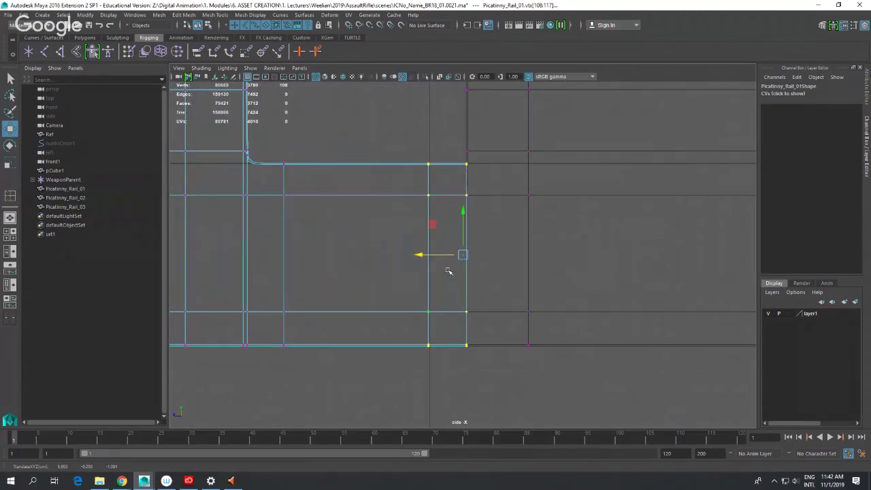
pyautogui.press('1')
pyautogui.scroll(2, 479, 262)
pyautogui.keyDown('alt'); pyautogui.moveTo(478, 261); pyautogui.dragTo(474, 290, button='middle'); pyautogui.keyUp('alt')
pyautogui.moveTo(418, 289)
pyautogui.mouseDown()
pyautogui.moveTo(426, 287)
pyautogui.moveTo(399, 288)
pyautogui.moveTo(426, 289)
pyautogui.mouseUp()
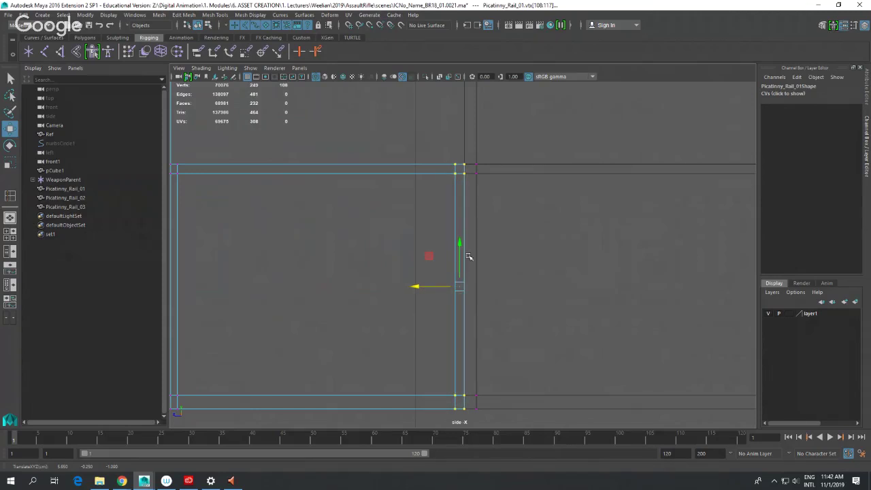
# - Select only Picatinny_Rail_01's outermost end vertices and point-snap them along Z to the neighbouring segment's edge
pyautogui.moveTo(460, 145); pyautogui.dragTo(477, 404)
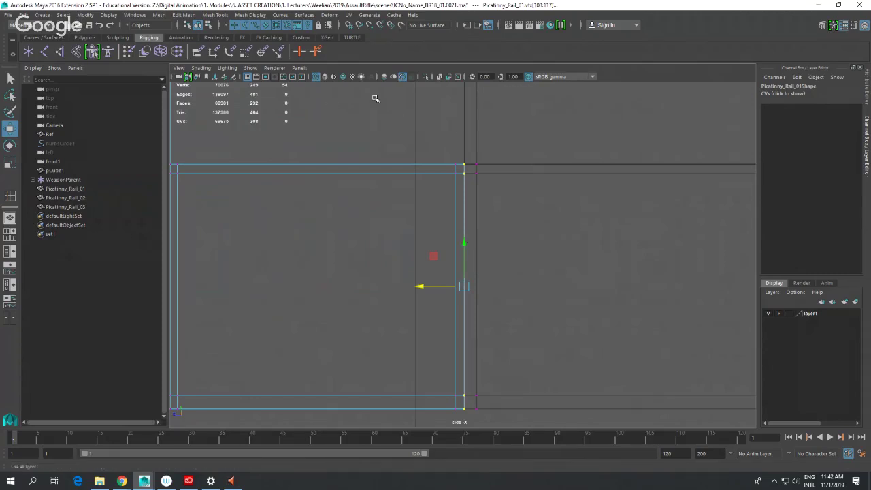
pyautogui.press('v')
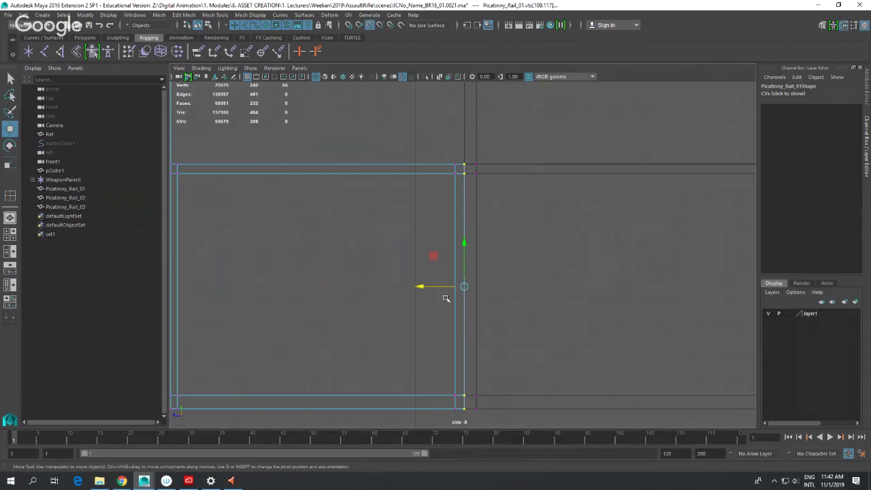
pyautogui.moveTo(439, 287); pyautogui.dragTo(463, 250)
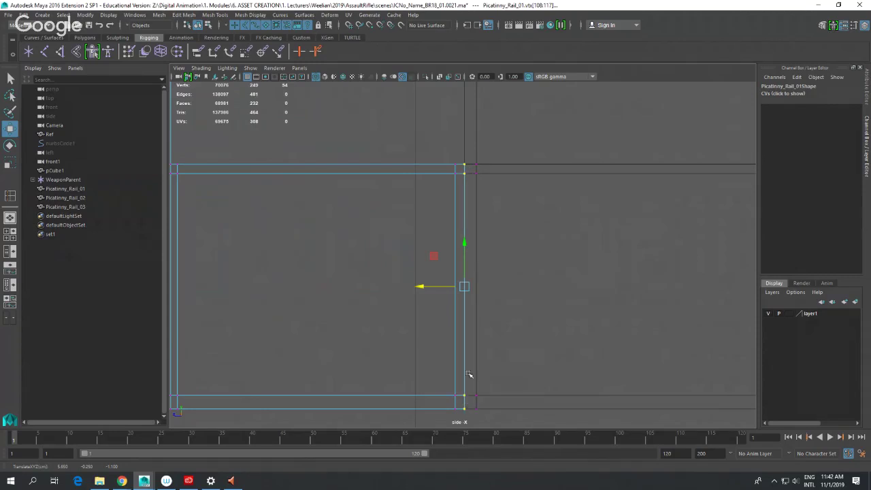
pyautogui.click(558, 254)
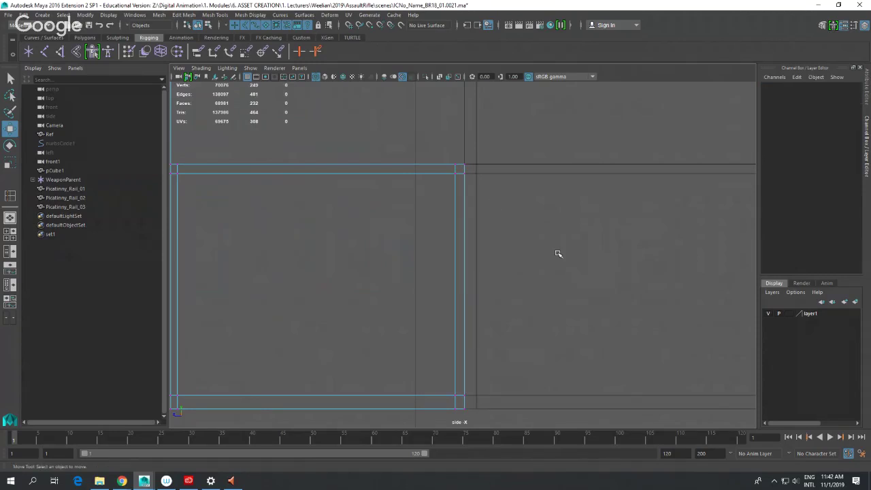
# - Return to the perspective view and duplicate Picatinny_Rail_03 as 15 instances with a Z translation of -1.6
pyautogui.scroll(-5, 488, 263)
pyautogui.scroll(2, 491, 263)
pyautogui.press('space')
pyautogui.moveTo(489, 264); pyautogui.dragTo(496, 244)
pyautogui.scroll(-5, 530, 305)
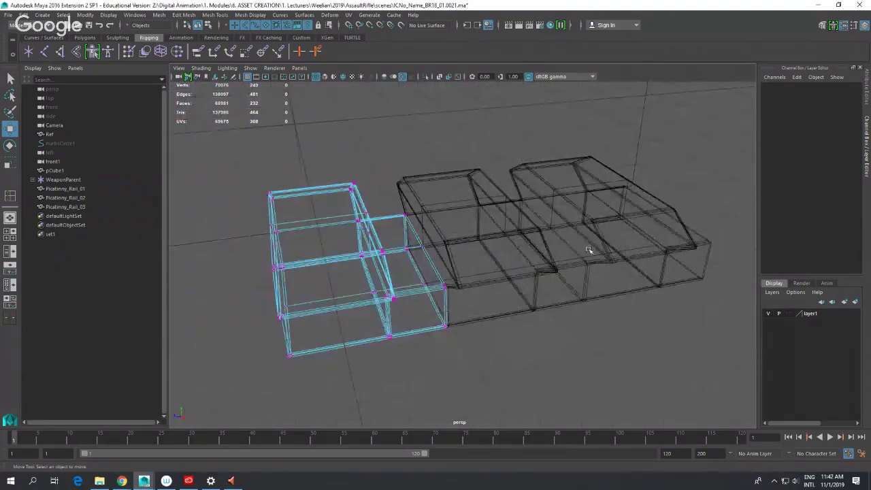
pyautogui.scroll(-4, 590, 249)
pyautogui.keyDown('alt'); pyautogui.moveTo(592, 261); pyautogui.dragTo(588, 287); pyautogui.keyUp('alt')
pyautogui.click(525, 263)
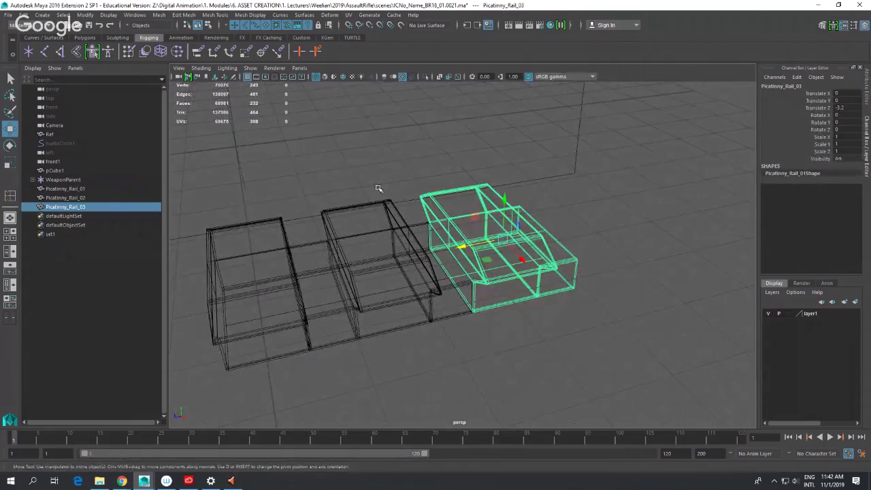
pyautogui.click(24, 14)
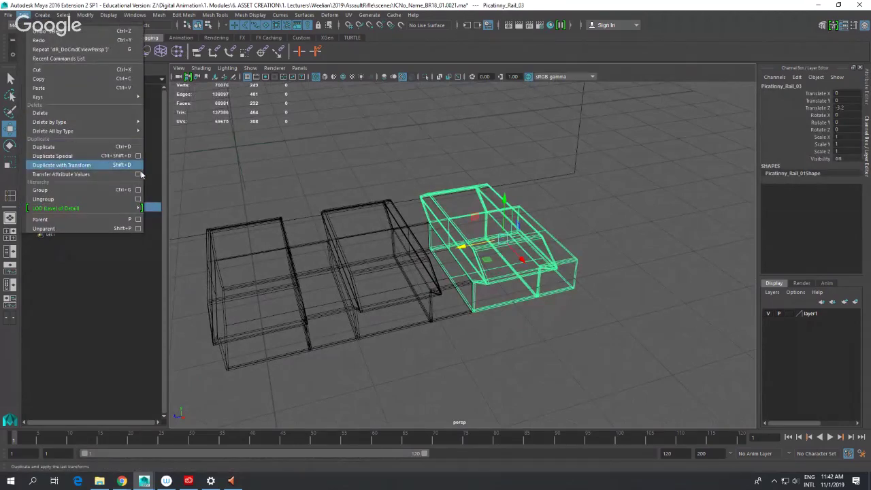
pyautogui.click(139, 156)
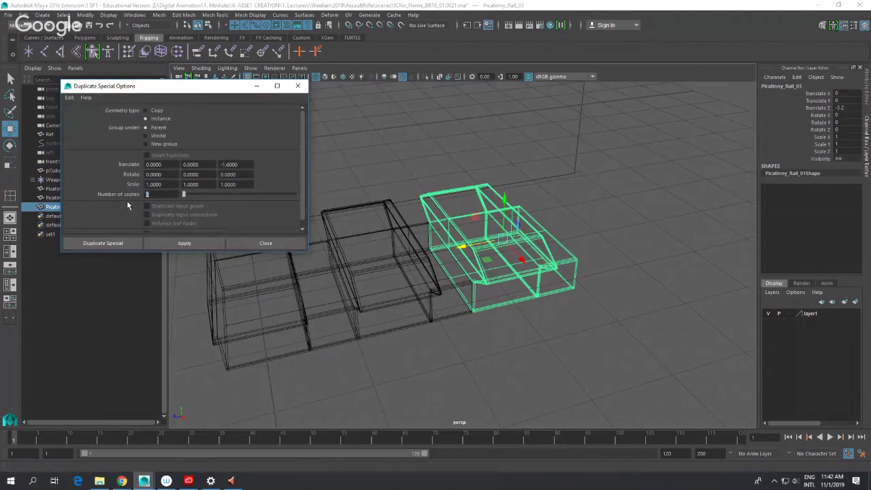
pyautogui.click(123, 243)
# - Switch the viewport to textured shading and deselect the new rail instances
pyautogui.scroll(-6, 282, 241)
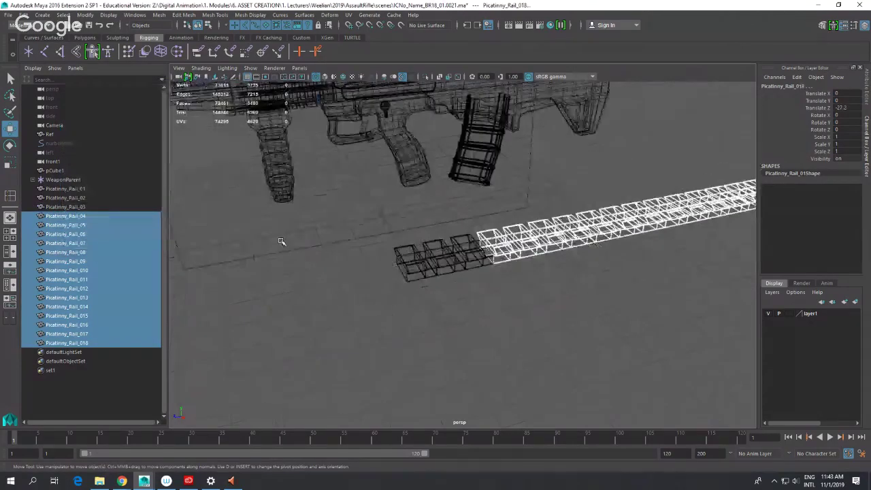
pyautogui.press('6')
pyautogui.moveTo(466, 271)
pyautogui.keyDown('alt'); pyautogui.mouseDown()
pyautogui.moveTo(537, 279)
pyautogui.moveTo(560, 301)
pyautogui.mouseUp(); pyautogui.keyUp('alt')
pyautogui.click(561, 302)
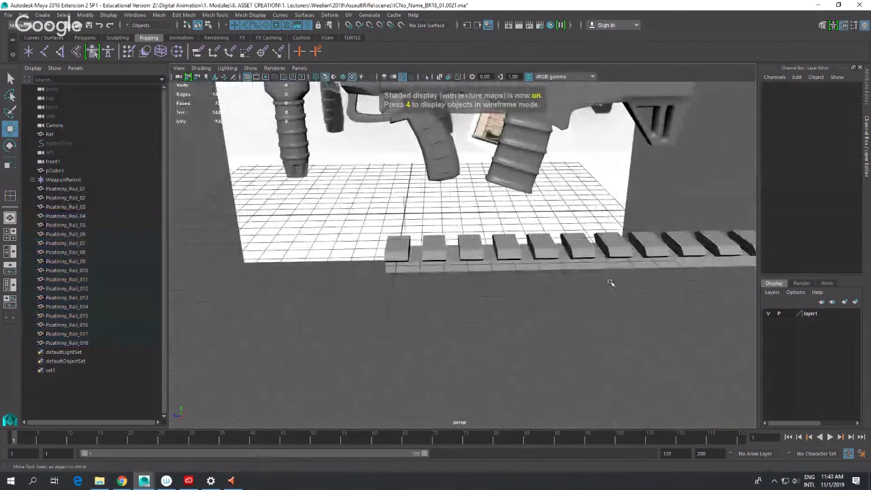
# - Select all rail segments from Picatinny_Rail_01 to Picatinny_Rail_018 and combine them into one mesh
pyautogui.keyDown('alt'); pyautogui.moveTo(611, 283); pyautogui.dragTo(470, 255, button='middle'); pyautogui.keyUp('alt')
pyautogui.moveTo(470, 256)
pyautogui.keyDown('alt'); pyautogui.mouseDown()
pyautogui.moveTo(455, 281)
pyautogui.moveTo(521, 258)
pyautogui.moveTo(472, 293)
pyautogui.moveTo(476, 267)
pyautogui.mouseUp(); pyautogui.keyUp('alt')
pyautogui.keyDown('alt'); pyautogui.moveTo(470, 192); pyautogui.dragTo(502, 197); pyautogui.keyUp('alt')
pyautogui.click(445, 179)
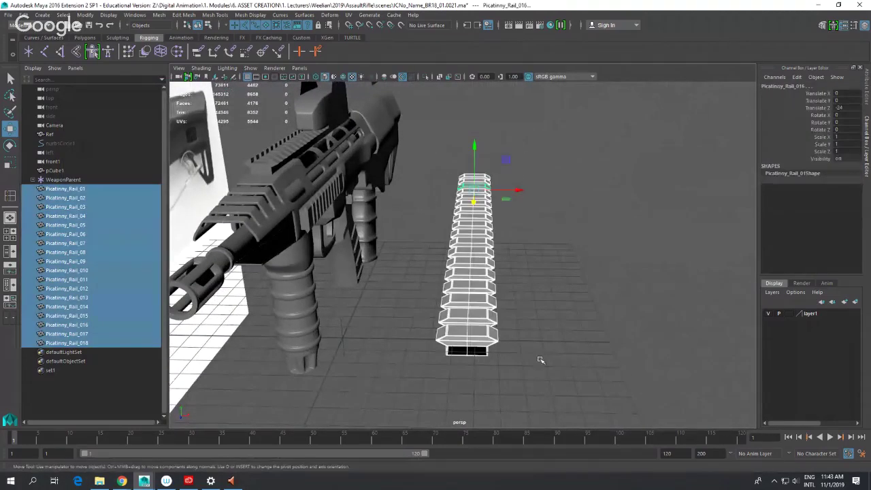
pyautogui.keyDown('alt'); pyautogui.moveTo(546, 351); pyautogui.dragTo(528, 330); pyautogui.keyUp('alt')
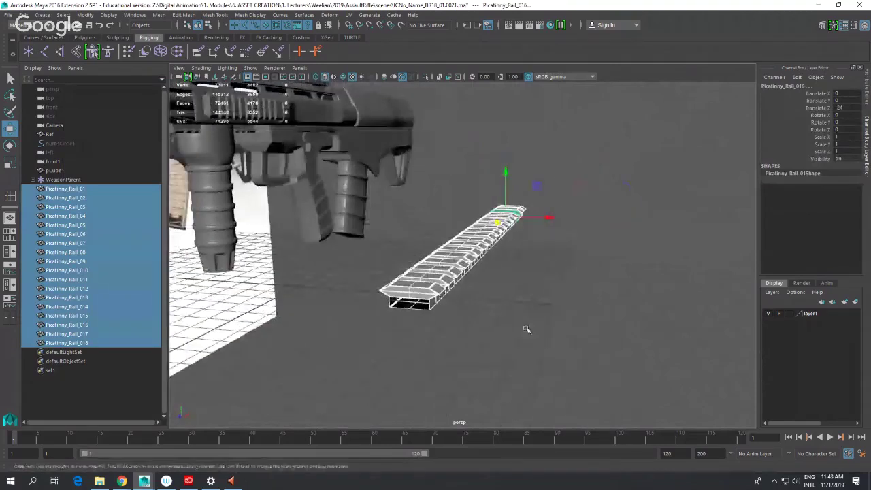
pyautogui.keyDown('alt'); pyautogui.moveTo(506, 281); pyautogui.dragTo(535, 335); pyautogui.keyUp('alt')
pyautogui.click(532, 314)
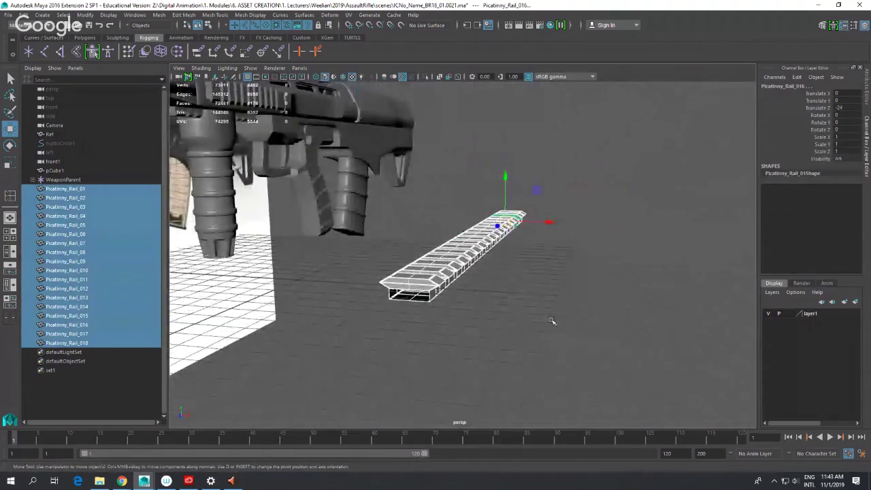
pyautogui.click(187, 17)
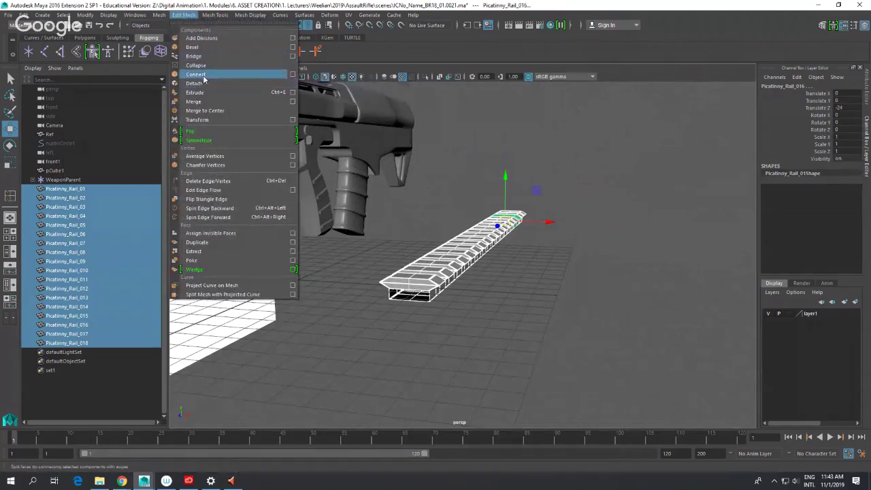
pyautogui.click(159, 15)
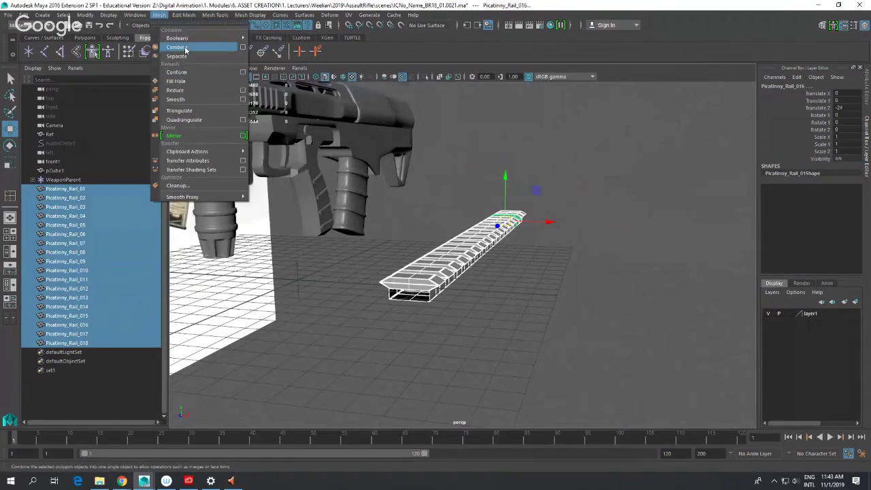
pyautogui.click(177, 47)
# - Select the combined rail mesh and delete its construction history
pyautogui.press('f')
pyautogui.click(66, 189)
pyautogui.keyDown('shift'); pyautogui.click(66, 343); pyautogui.keyUp('shift')
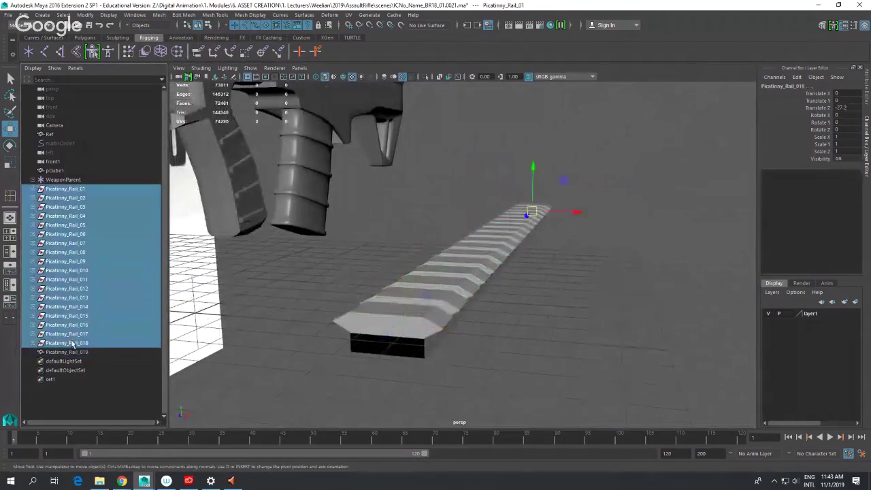
pyautogui.press('f')
pyautogui.keyDown('alt'); pyautogui.moveTo(414, 344); pyautogui.dragTo(458, 283, button='middle'); pyautogui.keyUp('alt')
pyautogui.click(516, 237)
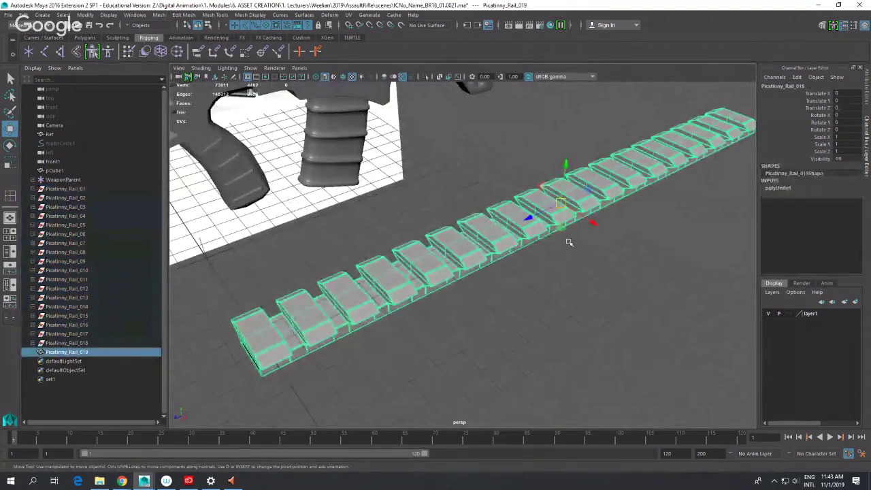
pyautogui.hotkey('alt', 'shift', 'd')
# - Delete the leftover rail groups from Picatinny_Rail_01 to Picatinny_Rail_018, keeping the combined mesh
pyautogui.click(81, 333)
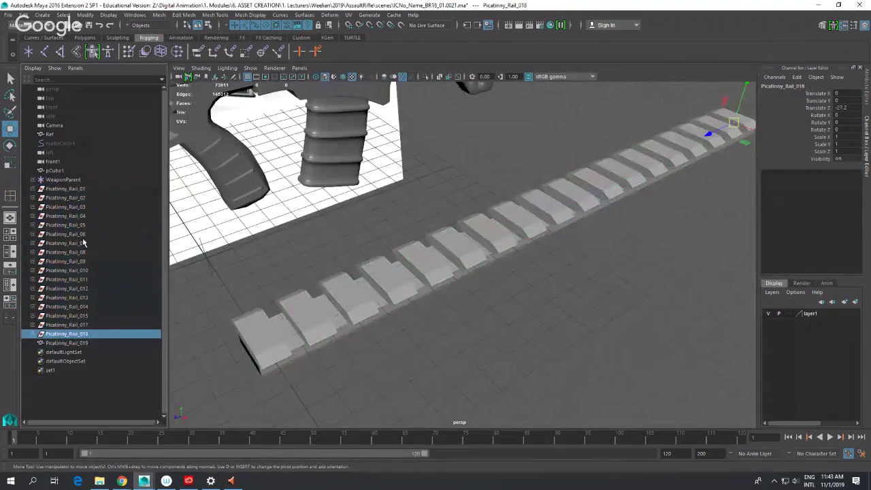
pyautogui.keyDown('shift'); pyautogui.click(75, 190); pyautogui.keyUp('shift')
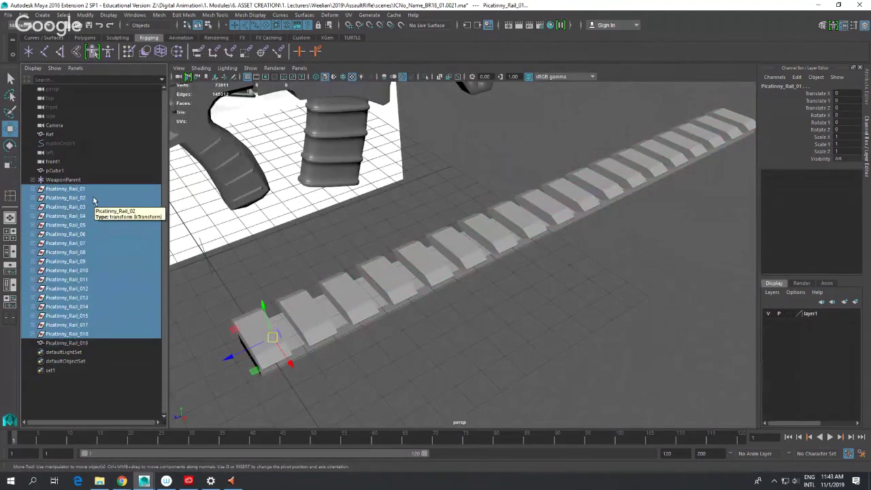
pyautogui.press('Delete')
# - Select all vertices of the combined Picatinny rail mesh
pyautogui.keyDown('alt'); pyautogui.moveTo(327, 315); pyautogui.dragTo(364, 307); pyautogui.keyUp('alt')
pyautogui.click(384, 302)
pyautogui.scroll(2, 487, 304)
pyautogui.keyDown('alt'); pyautogui.moveTo(488, 303); pyautogui.dragTo(534, 302); pyautogui.keyUp('alt')
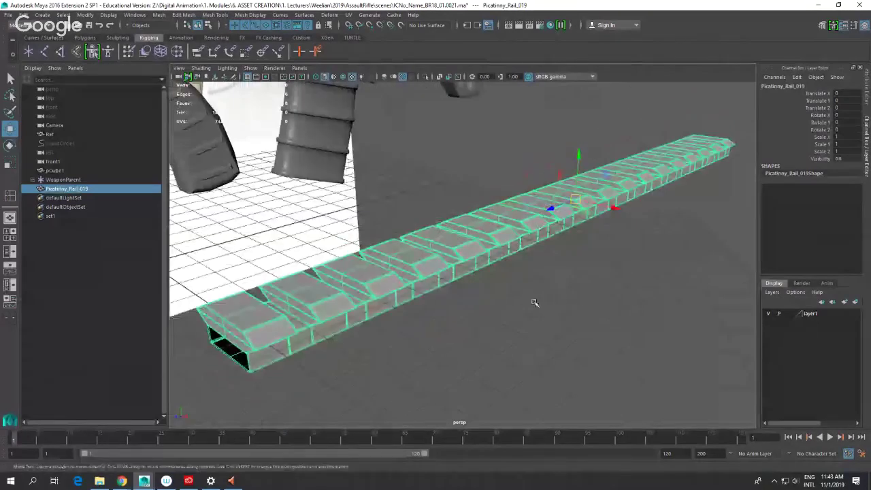
pyautogui.moveTo(557, 211); pyautogui.dragTo(576, 220, button='right')
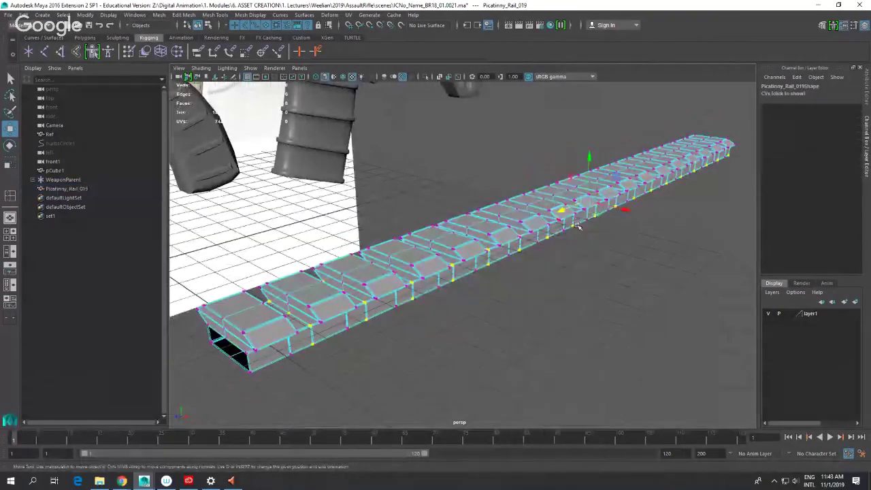
pyautogui.keyDown('alt'); pyautogui.moveTo(576, 220); pyautogui.dragTo(590, 249); pyautogui.keyUp('alt')
pyautogui.moveTo(361, 160); pyautogui.dragTo(589, 267)
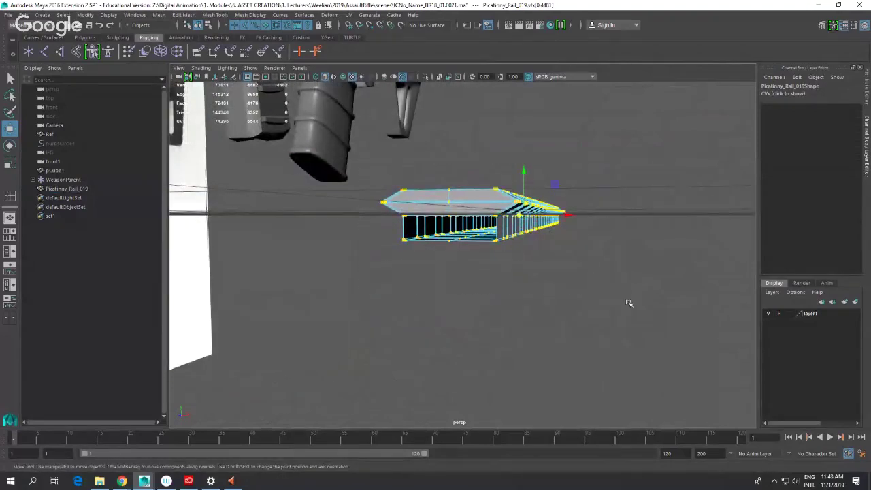
# - Merge the selected rail vertices with a threshold of 0.0100
pyautogui.keyDown('alt'); pyautogui.moveTo(628, 302); pyautogui.dragTo(570, 296); pyautogui.keyUp('alt')
pyautogui.scroll(8, 554, 297)
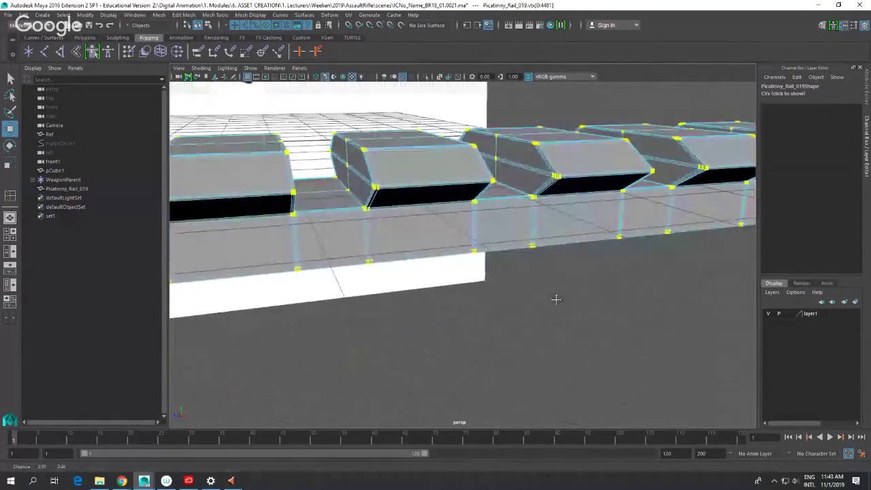
pyautogui.scroll(-5, 560, 301)
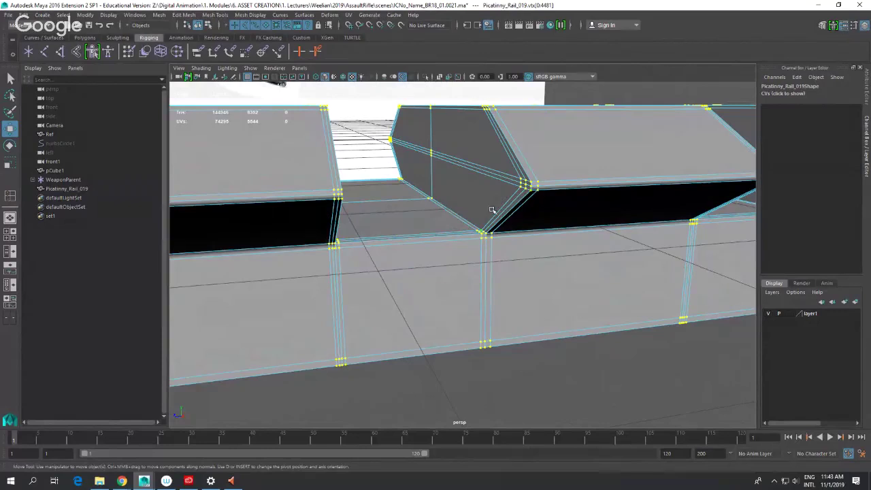
pyautogui.keyDown('alt'); pyautogui.moveTo(509, 219); pyautogui.dragTo(528, 214, button='middle'); pyautogui.keyUp('alt')
pyautogui.scroll(3, 529, 265)
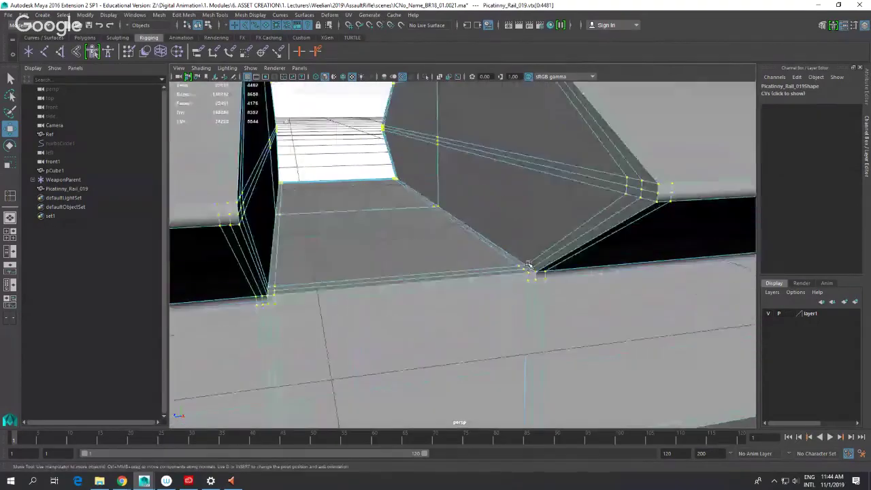
pyautogui.keyDown('alt'); pyautogui.moveTo(528, 265); pyautogui.dragTo(236, 145); pyautogui.keyUp('alt')
pyautogui.keyDown('alt'); pyautogui.moveTo(321, 176); pyautogui.dragTo(445, 163); pyautogui.keyUp('alt')
pyautogui.scroll(-5, 387, 160)
pyautogui.click(162, 15)
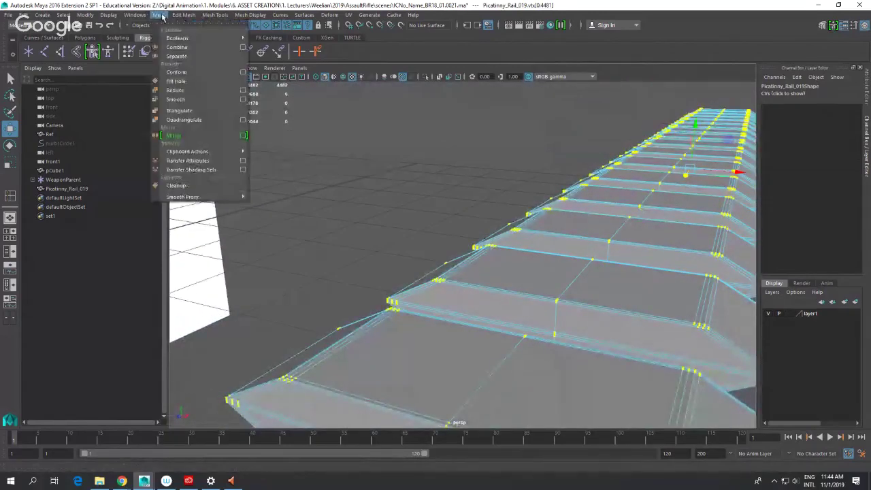
pyautogui.moveTo(183, 14)
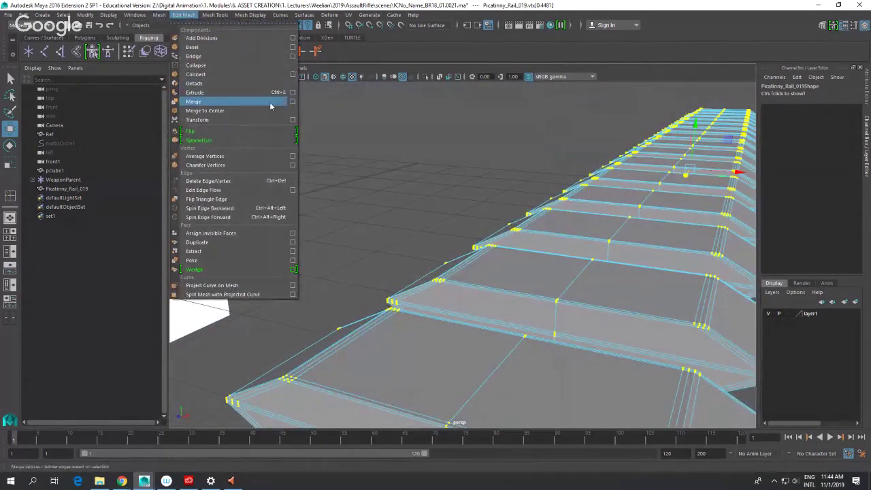
pyautogui.click(292, 102)
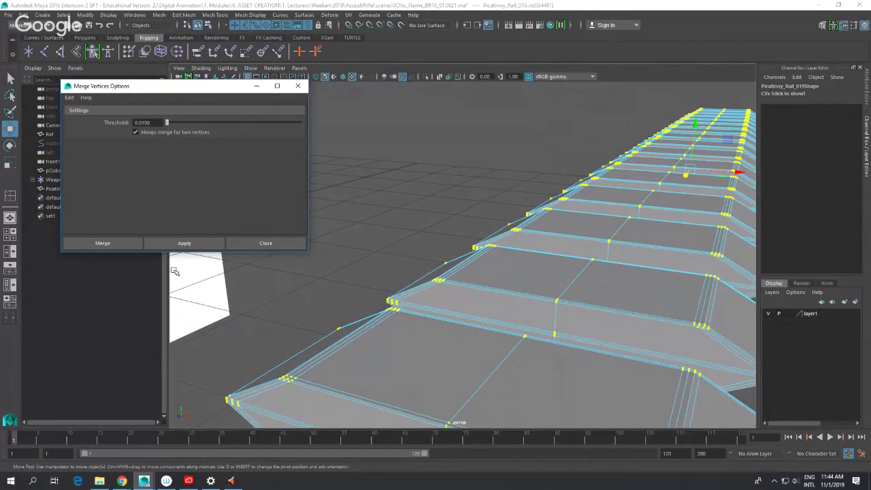
pyautogui.click(116, 244)
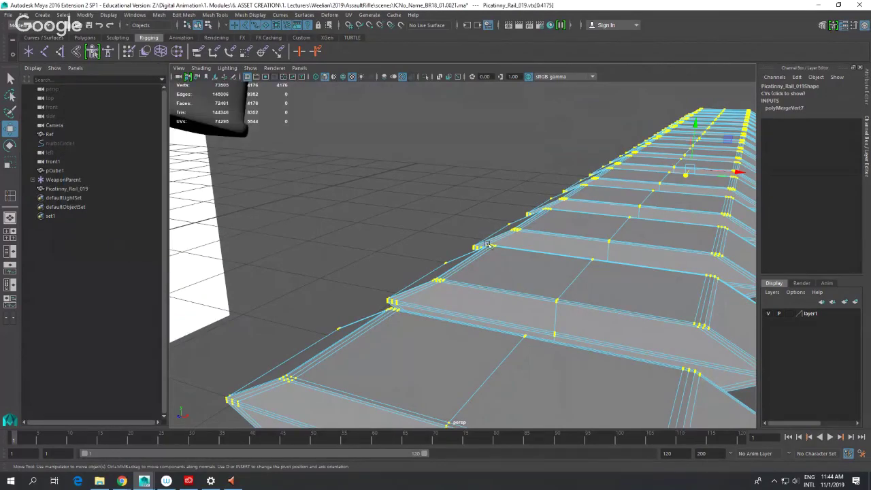
# - Check that the merged segments are connected by selecting all rail faces and the face loop along the rail's side
pyautogui.keyDown('alt'); pyautogui.moveTo(561, 284); pyautogui.dragTo(565, 224); pyautogui.keyUp('alt')
pyautogui.moveTo(567, 219); pyautogui.dragTo(568, 256, button='right')
pyautogui.click(611, 206)
pyautogui.keyDown('alt'); pyautogui.moveTo(571, 252); pyautogui.dragTo(576, 248); pyautogui.keyUp('alt')
pyautogui.moveTo(576, 247); pyautogui.dragTo(568, 252, button='right')
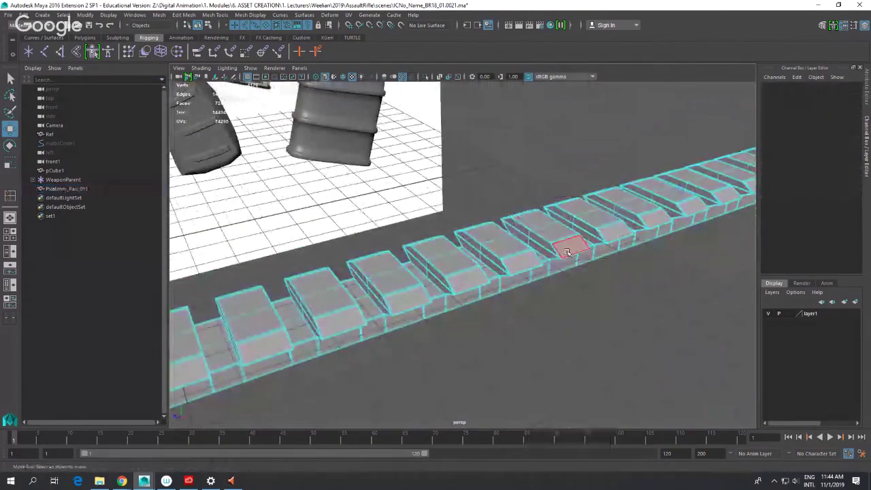
pyautogui.doubleClick(567, 252)
pyautogui.moveTo(583, 247)
pyautogui.keyDown('alt'); pyautogui.mouseDown()
pyautogui.moveTo(594, 236)
pyautogui.moveTo(591, 244)
pyautogui.mouseUp(); pyautogui.keyUp('alt')
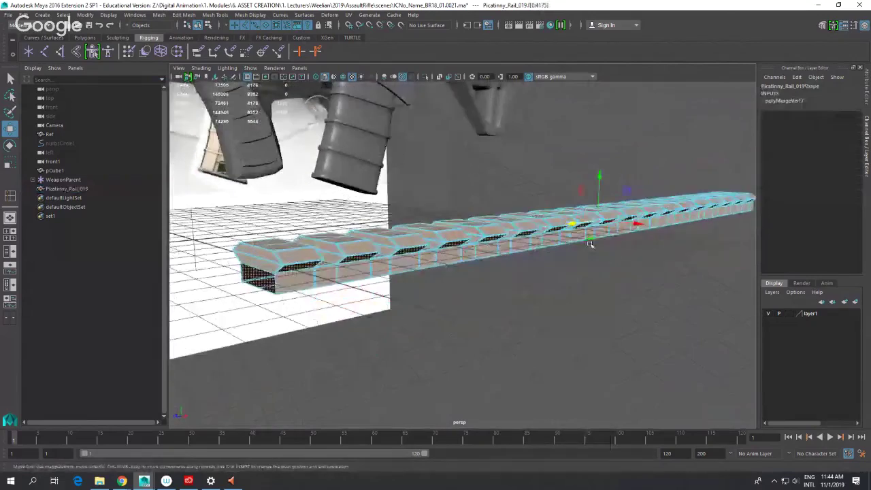
pyautogui.keyDown('alt'); pyautogui.moveTo(485, 266); pyautogui.dragTo(479, 257); pyautogui.keyUp('alt')
pyautogui.scroll(7, 480, 253)
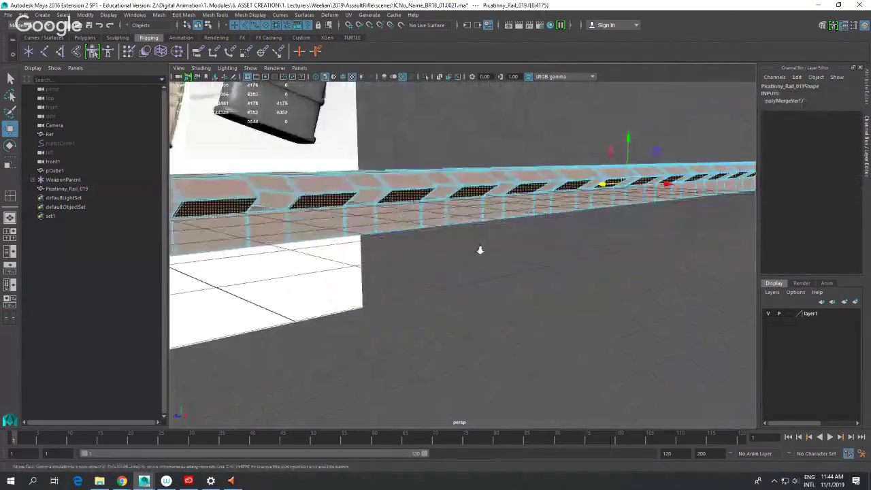
pyautogui.click(479, 214)
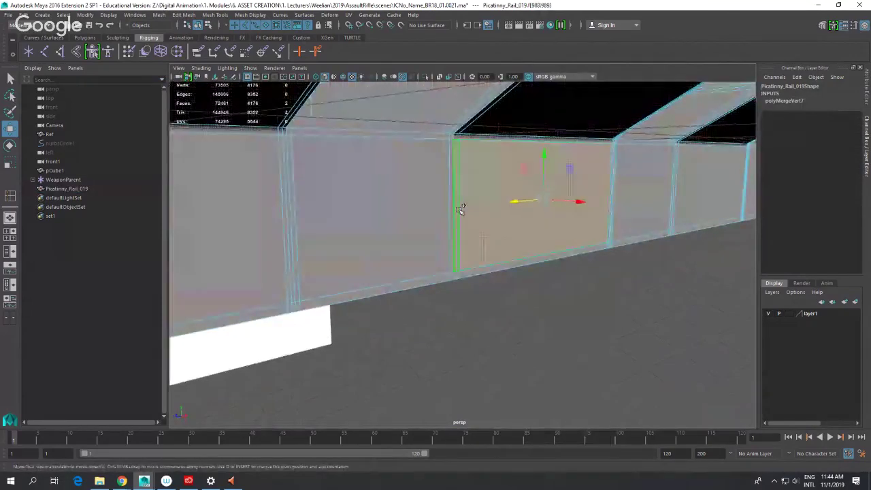
pyautogui.click(523, 197)
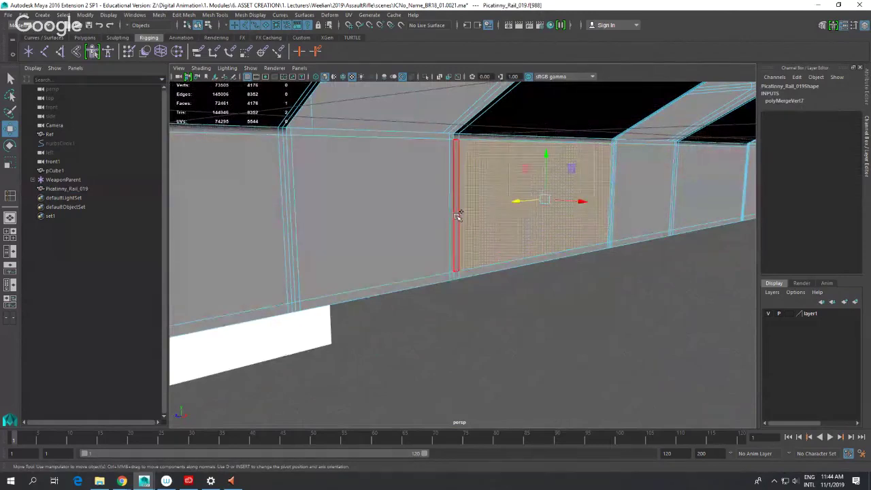
pyautogui.click(459, 215)
pyautogui.press('f')
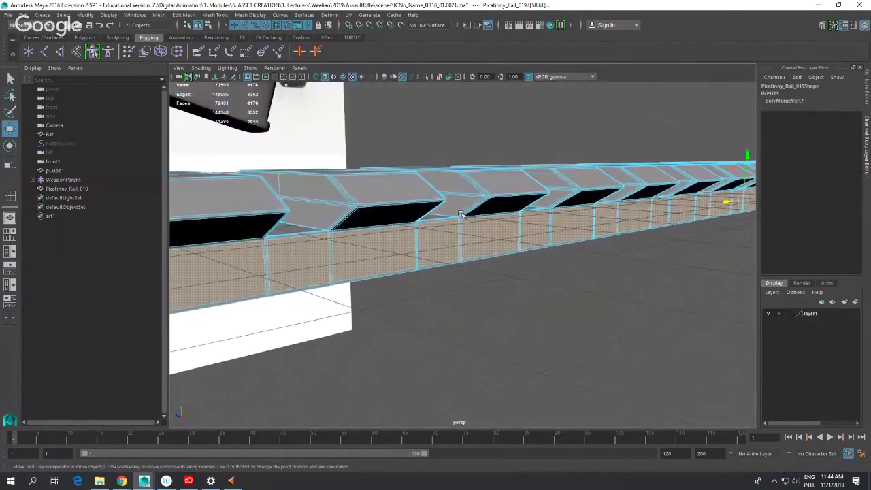
# - Bridge the two opposing upper and lower edge pairs across the rail's open end
pyautogui.keyDown('alt'); pyautogui.moveTo(496, 253); pyautogui.dragTo(509, 210); pyautogui.keyUp('alt')
pyautogui.moveTo(501, 243); pyautogui.dragTo(530, 249, button='right')
pyautogui.scroll(3, 475, 302)
pyautogui.keyDown('alt'); pyautogui.moveTo(474, 301); pyautogui.dragTo(527, 249, button='middle'); pyautogui.keyUp('alt')
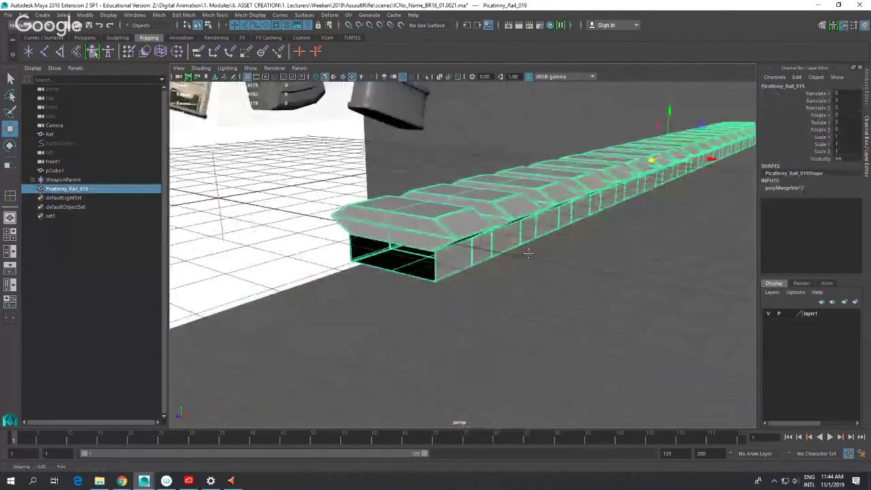
pyautogui.scroll(4, 531, 252)
pyautogui.scroll(-3, 536, 254)
pyautogui.scroll(5, 538, 248)
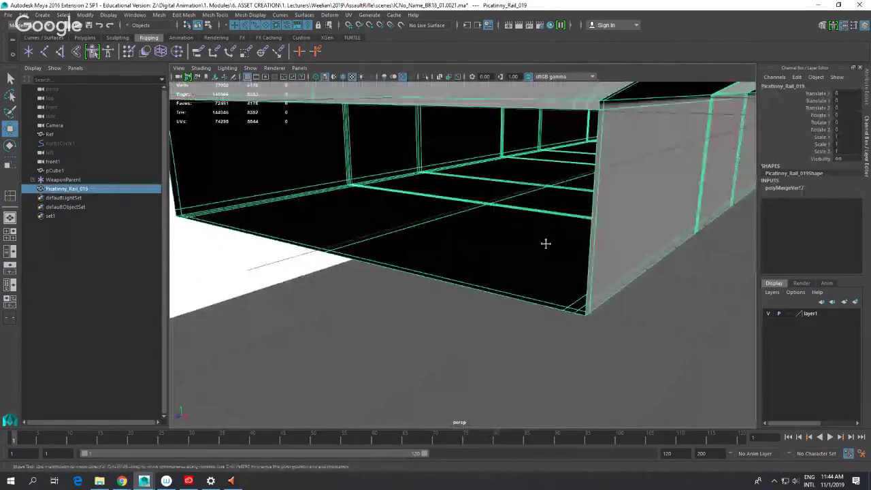
pyautogui.moveTo(416, 151); pyautogui.dragTo(415, 121, button='right')
pyautogui.click(413, 160)
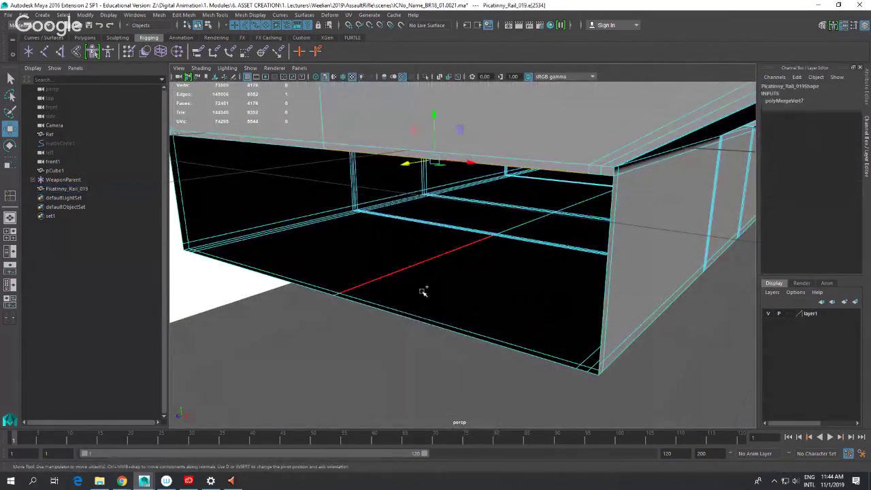
pyautogui.keyDown('shift'); pyautogui.click(424, 293); pyautogui.keyUp('shift')
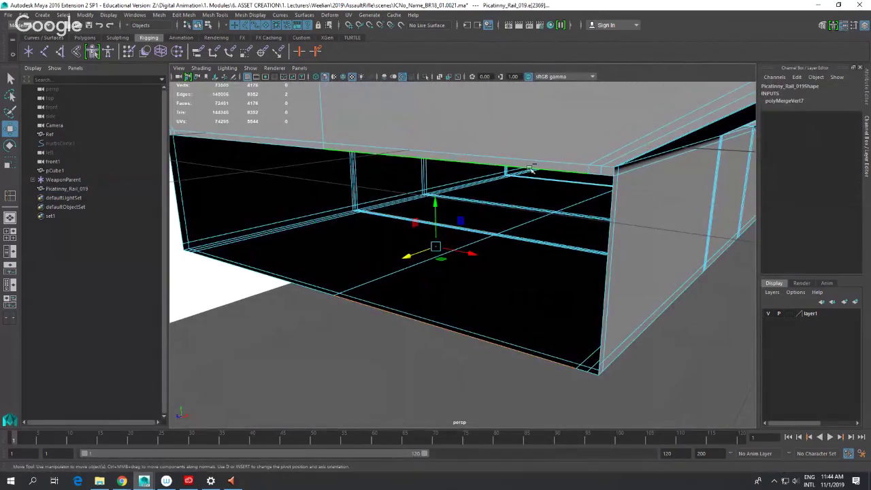
pyautogui.keyDown('shift'); pyautogui.moveTo(530, 173); pyautogui.dragTo(515, 272, button='right'); pyautogui.keyUp('shift')
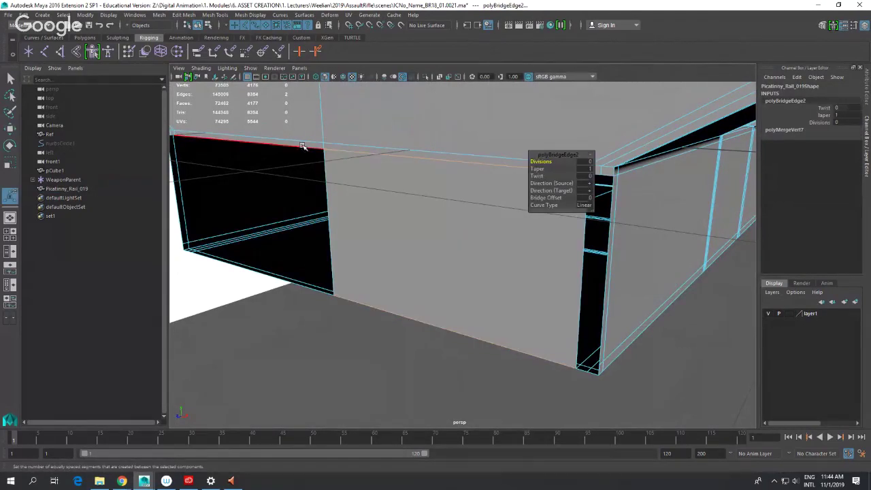
pyautogui.keyDown('shift'); pyautogui.moveTo(311, 289); pyautogui.dragTo(310, 391, button='right'); pyautogui.keyUp('shift')
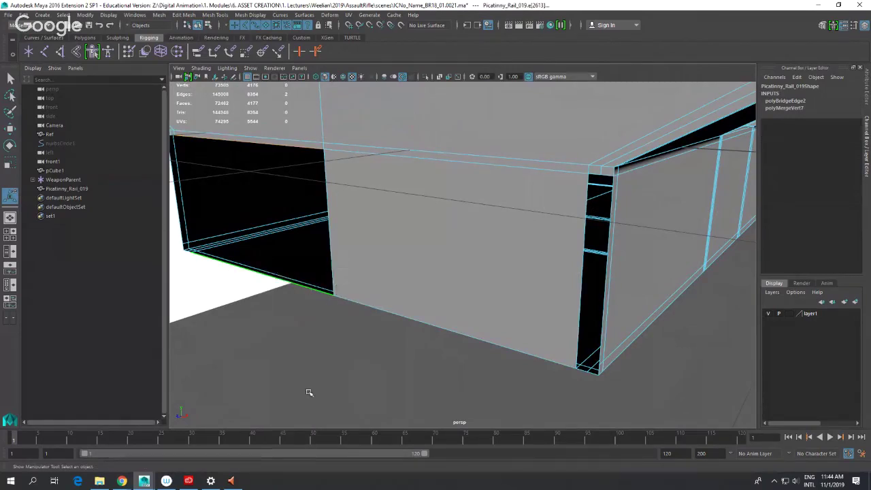
# - Insert an edge loop across the bridged end cap just above its lower edge
pyautogui.click(599, 176)
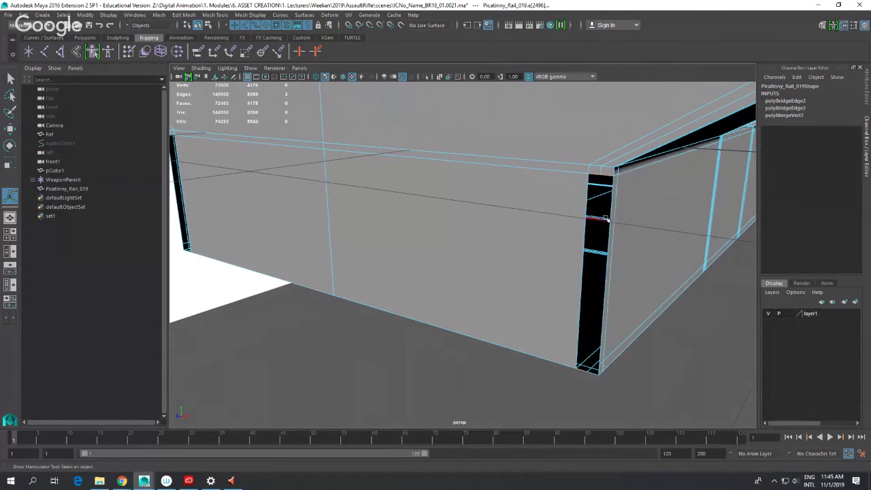
pyautogui.keyDown('alt'); pyautogui.moveTo(616, 326); pyautogui.dragTo(579, 309); pyautogui.keyUp('alt')
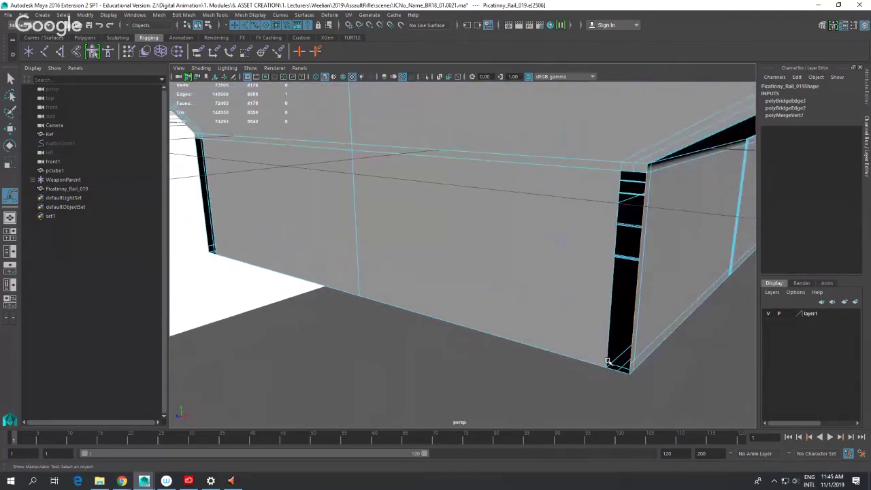
pyautogui.keyDown('shift'); pyautogui.moveTo(608, 307); pyautogui.dragTo(613, 379, button='right'); pyautogui.keyUp('shift')
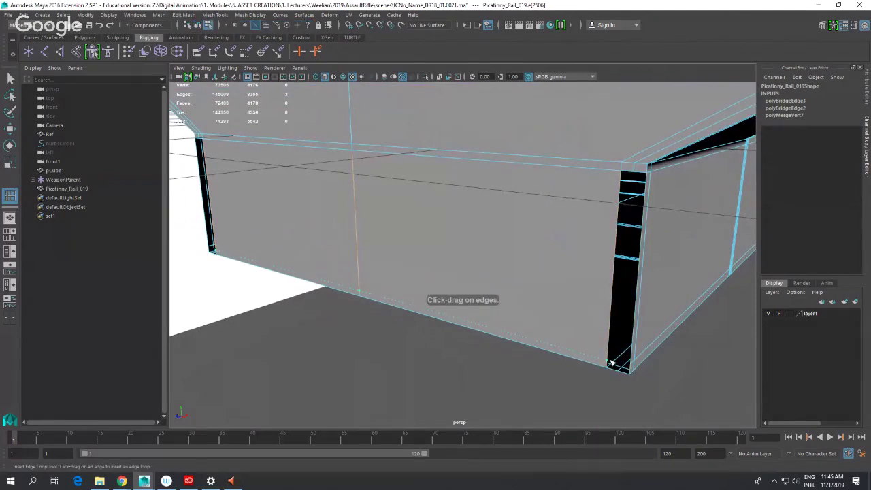
pyautogui.click(611, 363)
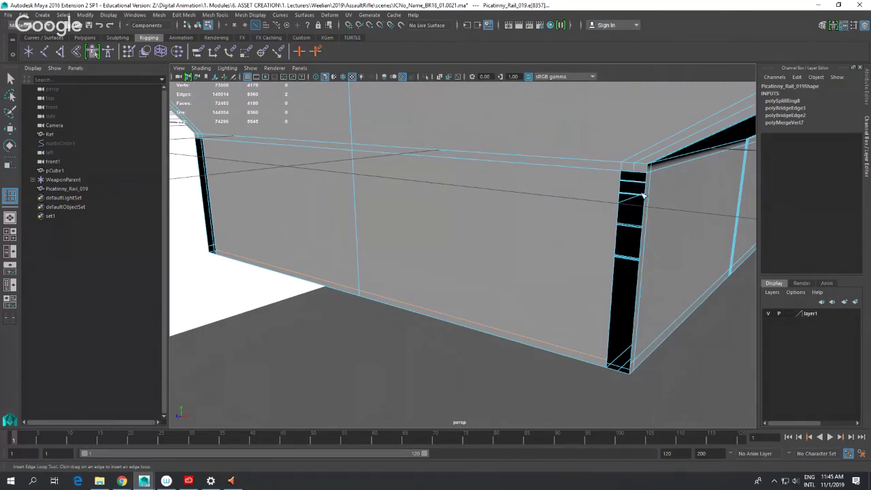
pyautogui.keyDown('alt'); pyautogui.moveTo(656, 209); pyautogui.dragTo(654, 209, button='middle'); pyautogui.keyUp('alt')
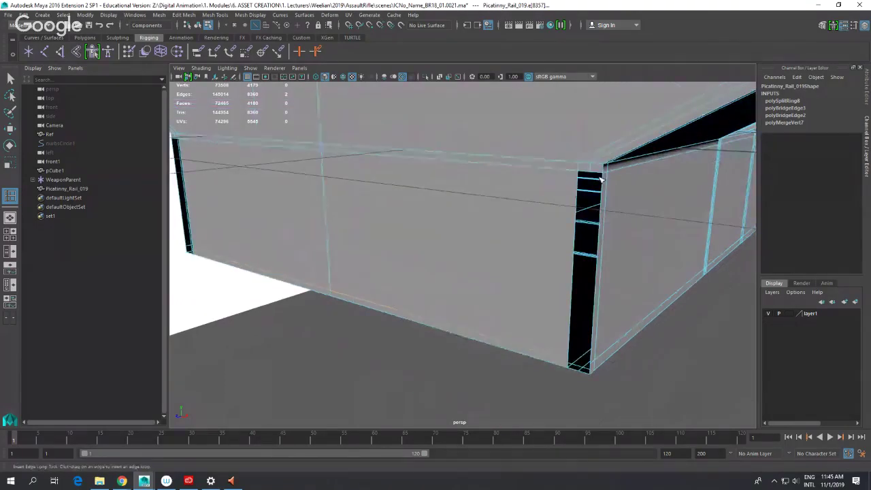
# - Extrude the short top edges of the end cap's narrow corner gap down to the inserted loop and on to the bottom edge
pyautogui.press('q')
pyautogui.moveTo(591, 172); pyautogui.dragTo(596, 199, button='right')
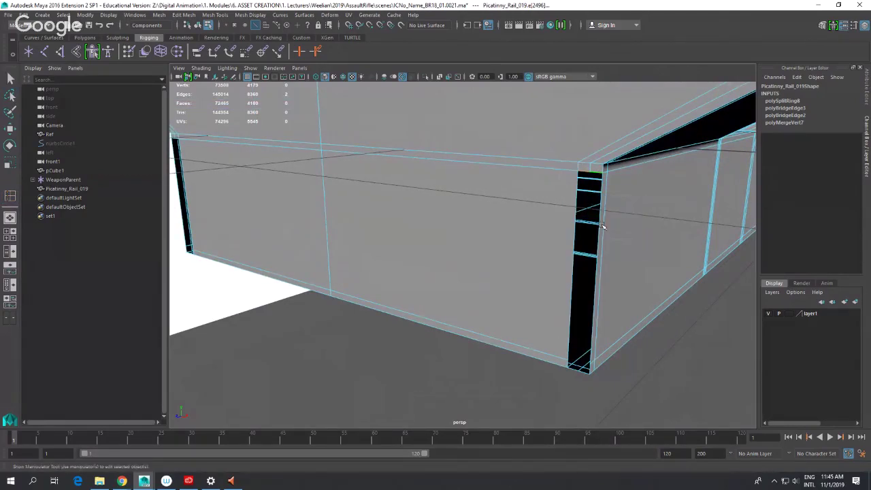
pyautogui.moveTo(590, 175); pyautogui.dragTo(593, 237)
pyautogui.press('g')
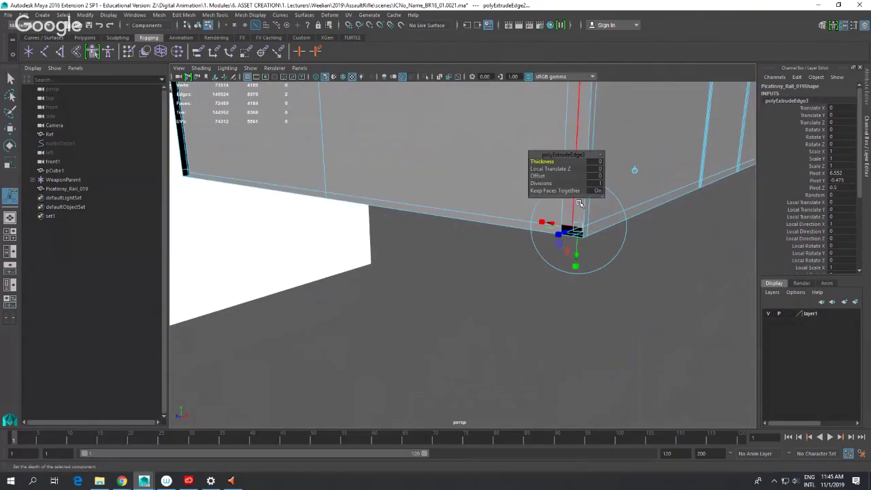
pyautogui.click(589, 225)
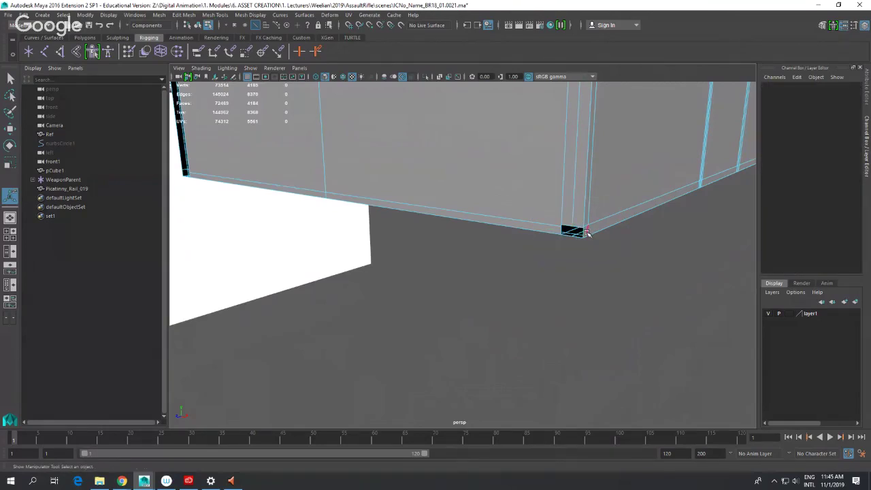
pyautogui.press('w')
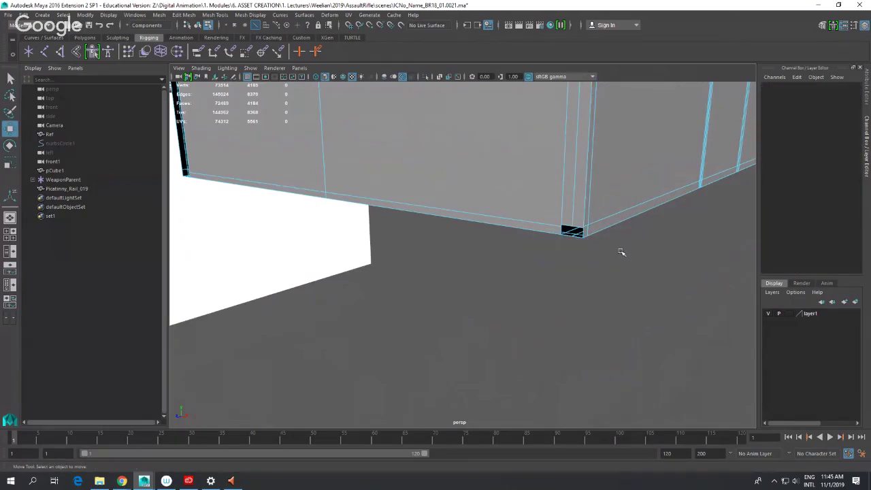
pyautogui.click(565, 196)
pyautogui.moveTo(575, 186); pyautogui.dragTo(576, 195)
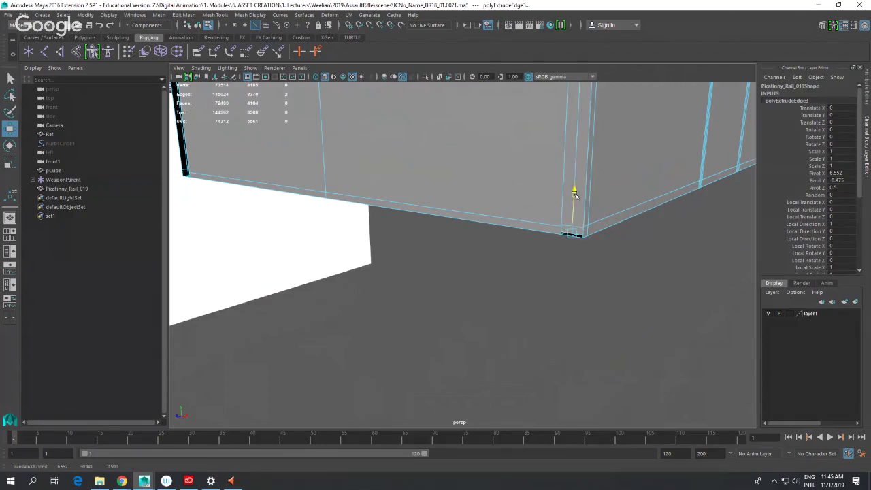
# - Examine the rail's vertices at the filled end-cap corner and along the whole mesh
pyautogui.scroll(1, 606, 252)
pyautogui.scroll(-1, 607, 253)
pyautogui.keyDown('alt'); pyautogui.moveTo(607, 253); pyautogui.dragTo(610, 259, button='middle'); pyautogui.keyUp('alt')
pyautogui.scroll(1, 610, 258)
pyautogui.scroll(-1, 610, 257)
pyautogui.moveTo(601, 259); pyautogui.dragTo(579, 255, button='right')
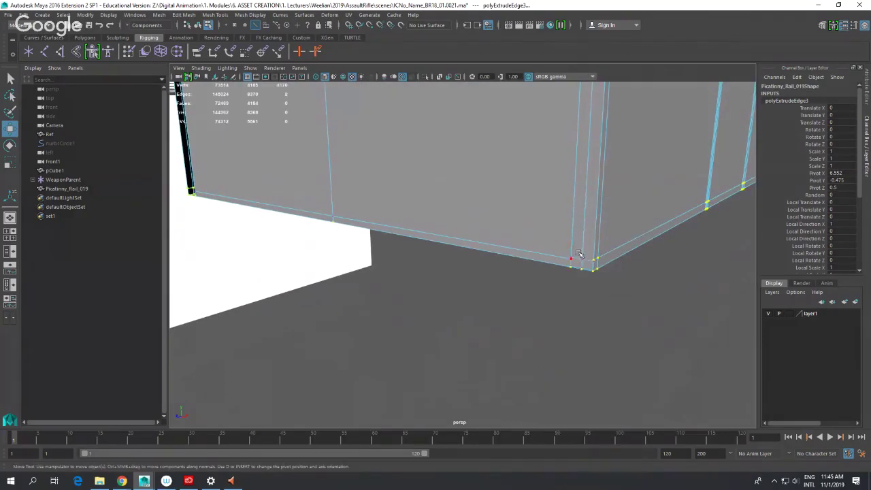
pyautogui.scroll(-2, 602, 249)
pyautogui.scroll(2, 602, 249)
pyautogui.keyDown('alt'); pyautogui.moveTo(441, 214); pyautogui.dragTo(507, 217); pyautogui.keyUp('alt')
pyautogui.scroll(-2, 461, 208)
pyautogui.scroll(-4, 501, 220)
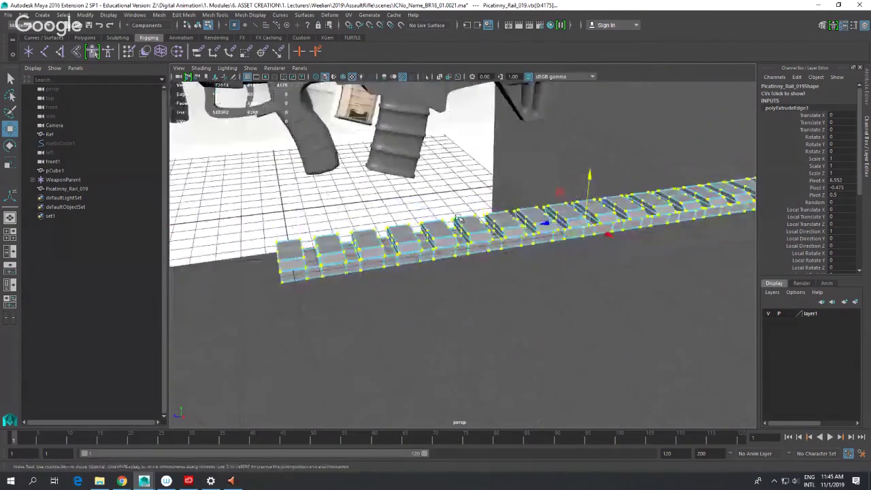
# - Clear the rail mesh's construction history and lower the whole rail to Translate Y -0.425
pyautogui.moveTo(498, 220); pyautogui.dragTo(525, 213, button='right')
pyautogui.click(518, 243)
pyautogui.keyDown('alt'); pyautogui.moveTo(517, 244); pyautogui.dragTo(381, 206); pyautogui.keyUp('alt')
pyautogui.keyDown('alt'); pyautogui.moveTo(604, 255); pyautogui.dragTo(591, 261); pyautogui.keyUp('alt')
pyautogui.moveTo(592, 261); pyautogui.dragTo(504, 268, button='middle')
pyautogui.scroll(2, 512, 269)
pyautogui.keyDown('alt'); pyautogui.moveTo(516, 265); pyautogui.dragTo(526, 250); pyautogui.keyUp('alt')
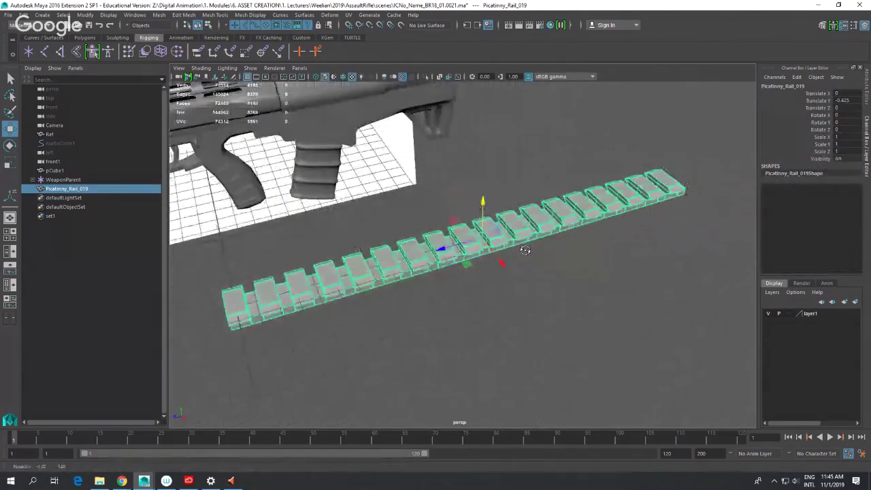
# - Turn on smooth mesh preview for the rail and deselect it
pyautogui.scroll(3, 529, 236)
pyautogui.moveTo(514, 229); pyautogui.dragTo(546, 209, button='right')
pyautogui.click(548, 273)
pyautogui.click(521, 227)
pyautogui.click(557, 299)
pyautogui.keyDown('alt'); pyautogui.moveTo(557, 295); pyautogui.dragTo(421, 250); pyautogui.keyUp('alt')
pyautogui.click(420, 251)
pyautogui.click(527, 308)
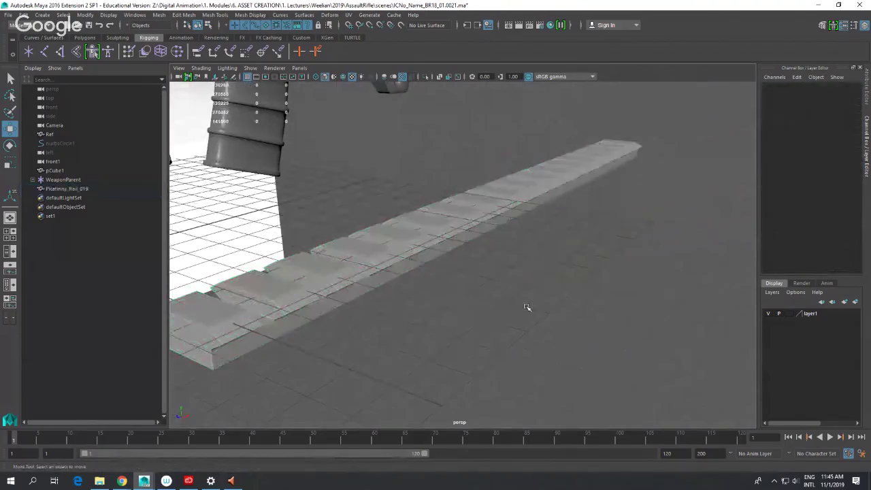
pyautogui.keyDown('alt'); pyautogui.moveTo(499, 293); pyautogui.dragTo(474, 302); pyautogui.keyUp('alt')
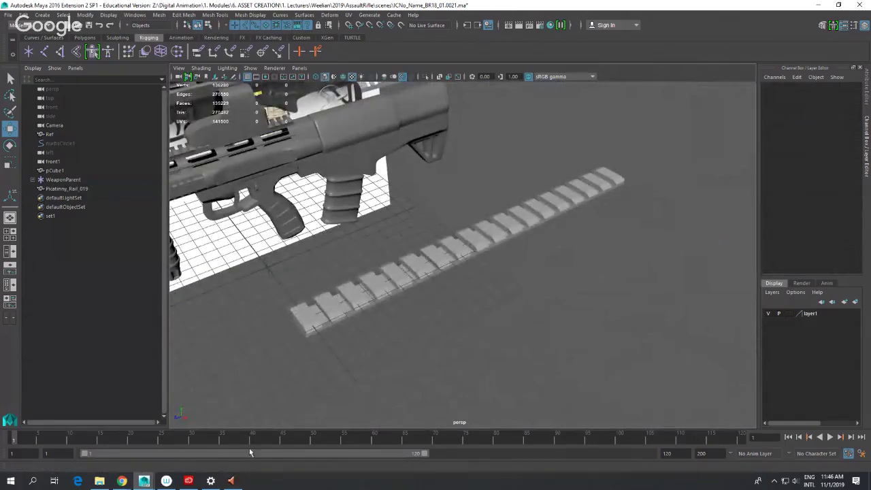
pyautogui.moveTo(122, 480)
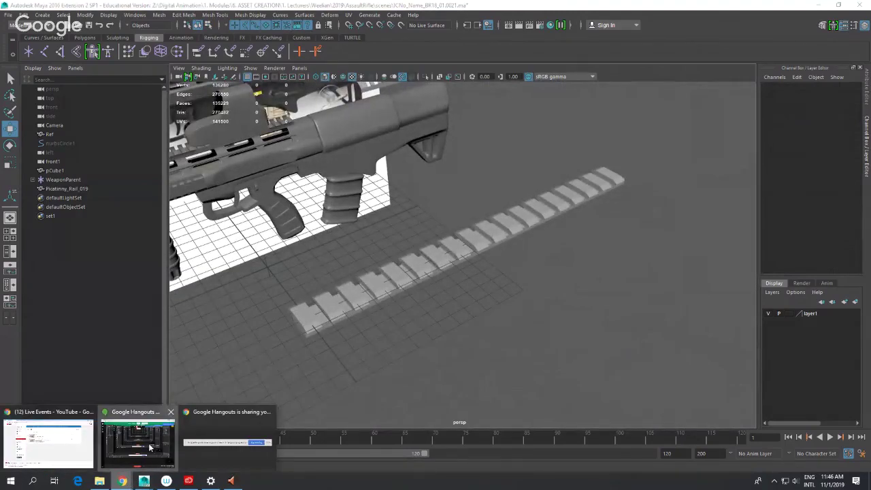
pyautogui.click(149, 447)
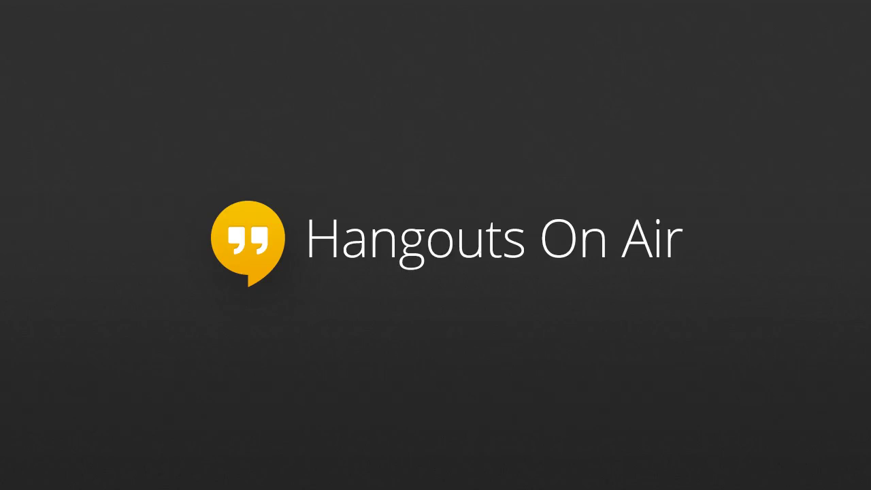